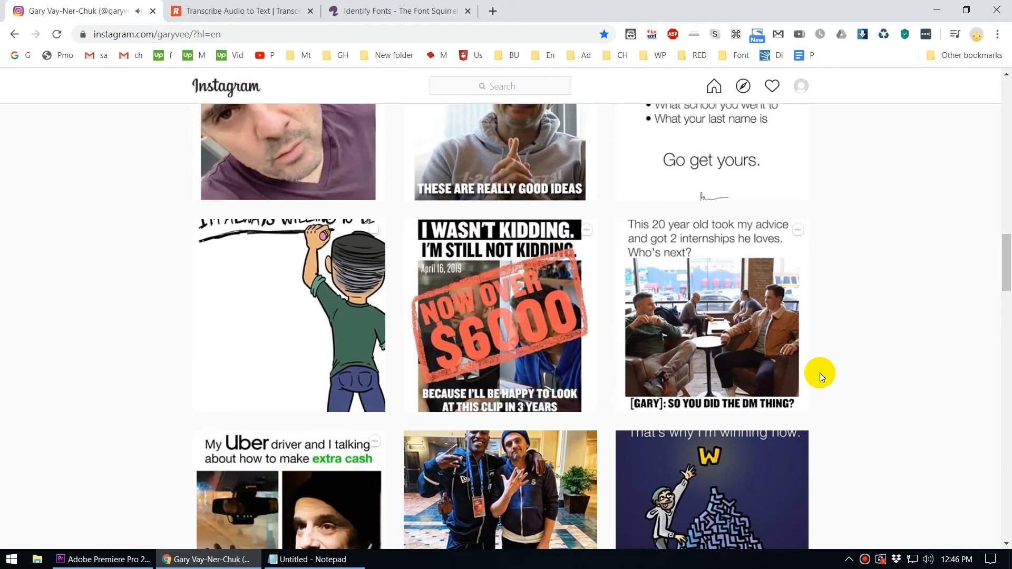
Step: Browse the GaryVee Instagram profile grid for examples of posts with bold headlines and captions
scroll(820, 372, "down", 7)
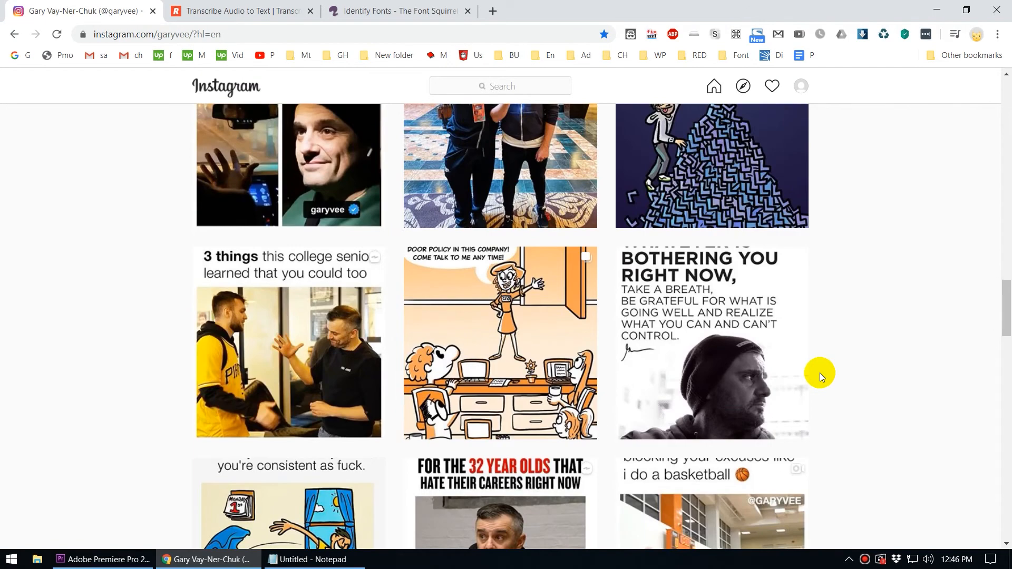
scroll(821, 372, "down", 3)
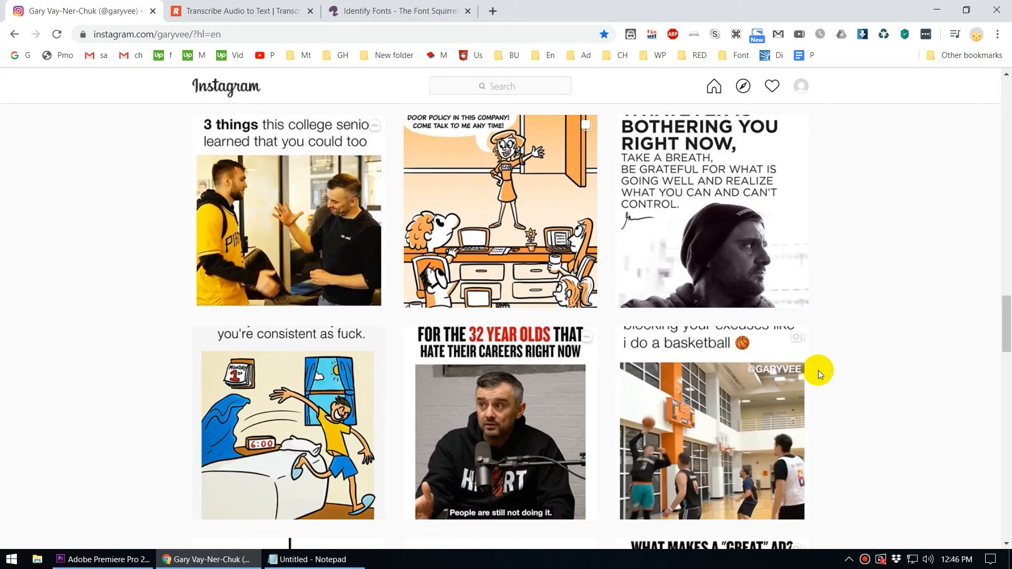
scroll(818, 370, "down", 4)
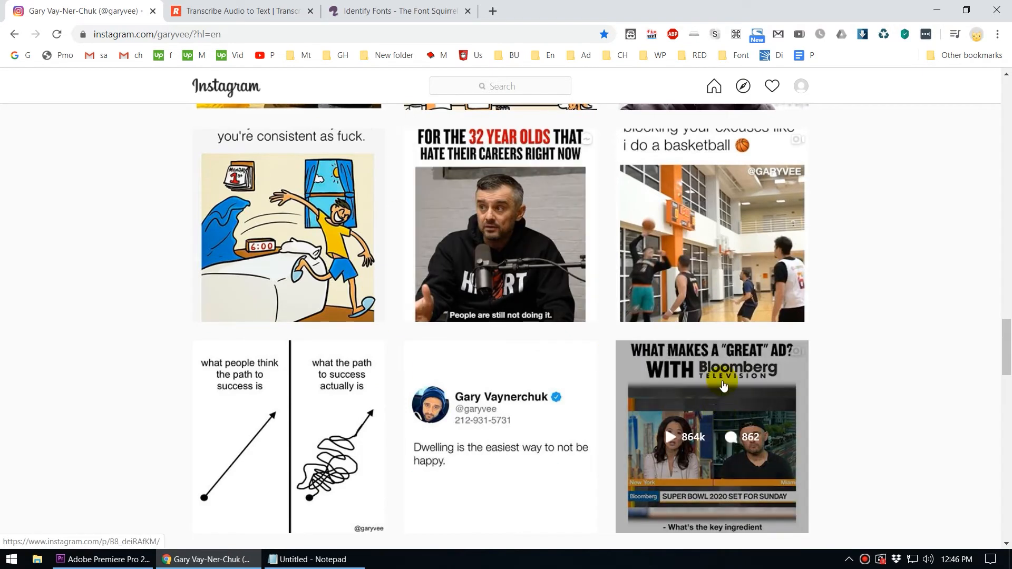
Step: Switch to Adobe Premiere Pro and view the captioned vertical sequence in an enlarged program monitor
left_click(938, 10)
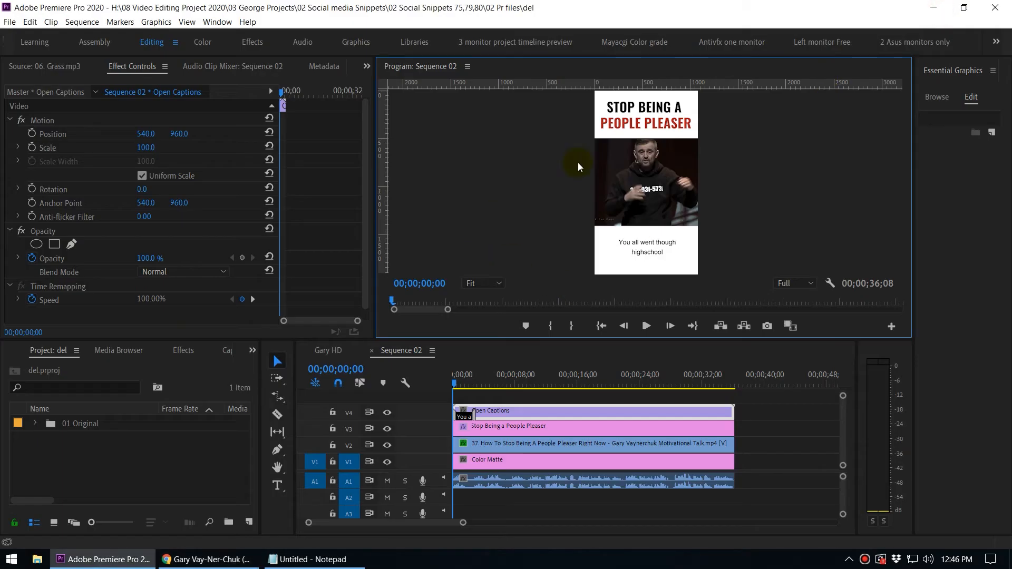
key("grave")
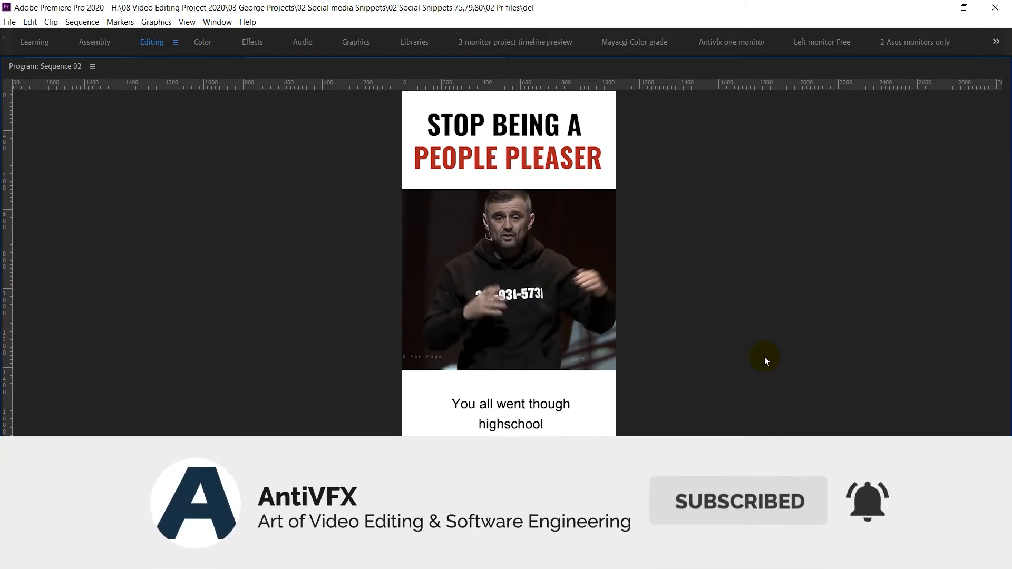
key("grave")
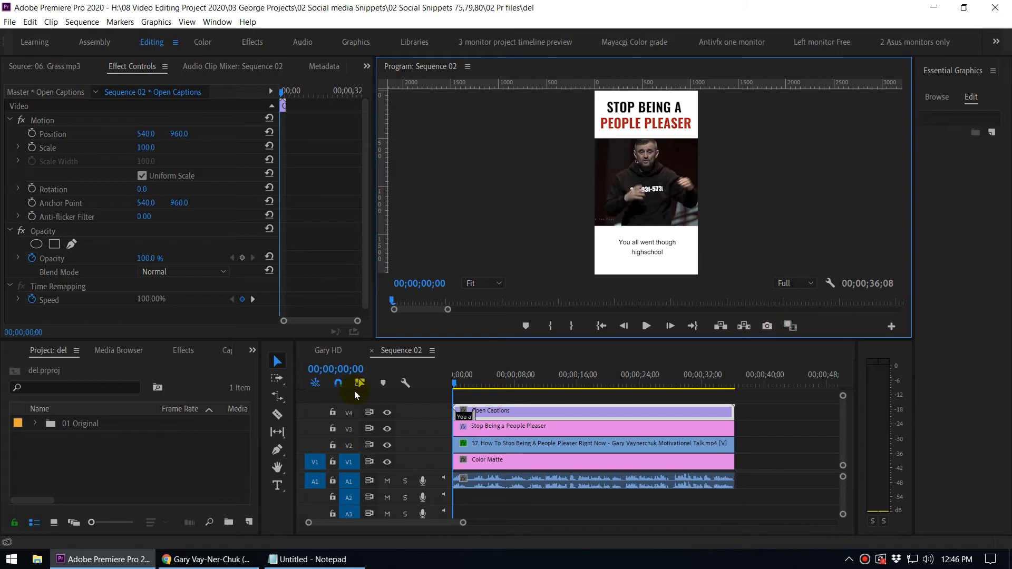
Step: Open the Gary HD sequence and examine where its marked In-to-Out range sits within the full video
left_click(327, 351)
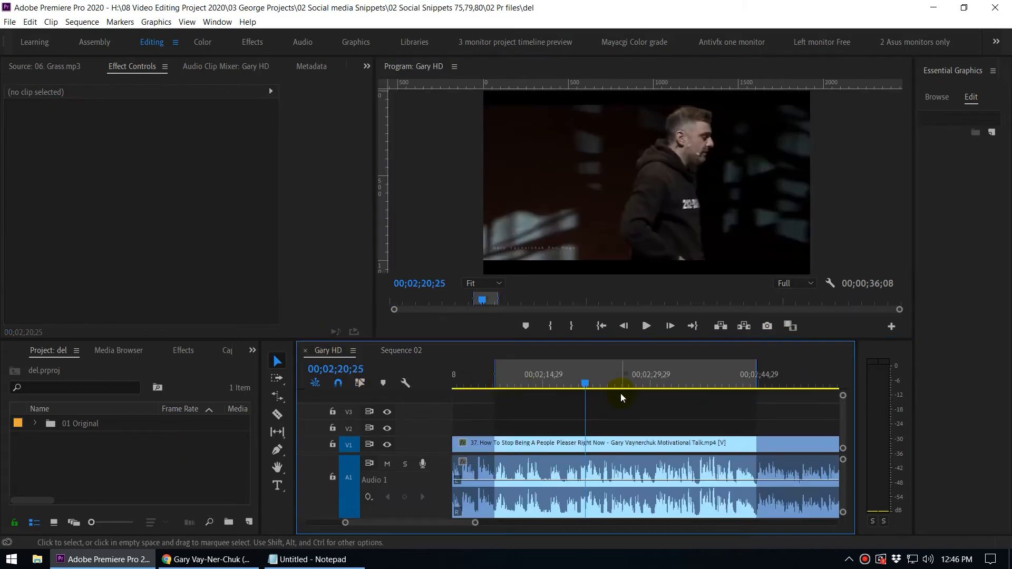
key("backslash")
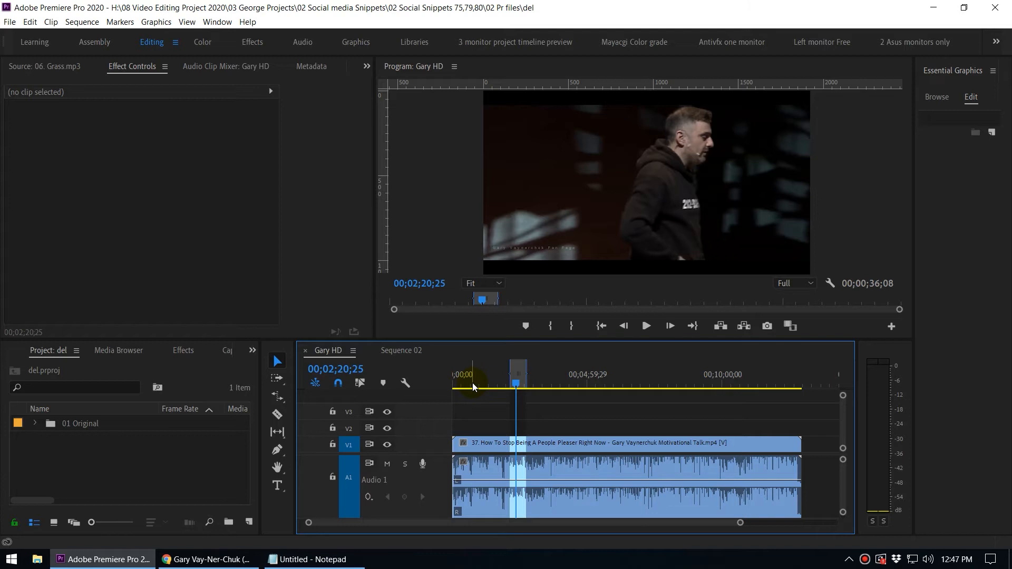
key("equal")
key("equal")
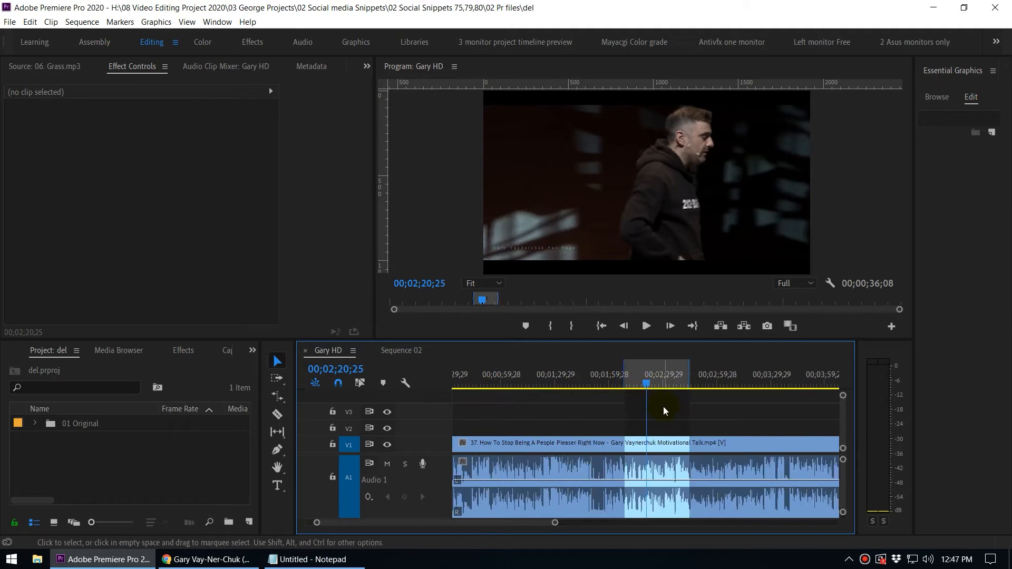
scroll(664, 408, "down", 2)
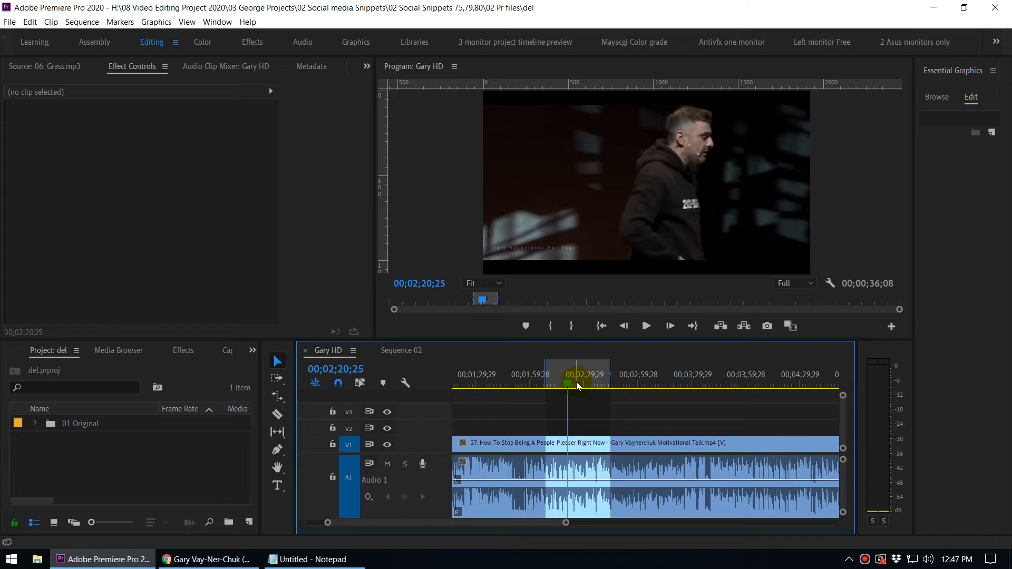
scroll(578, 384, "down", 1)
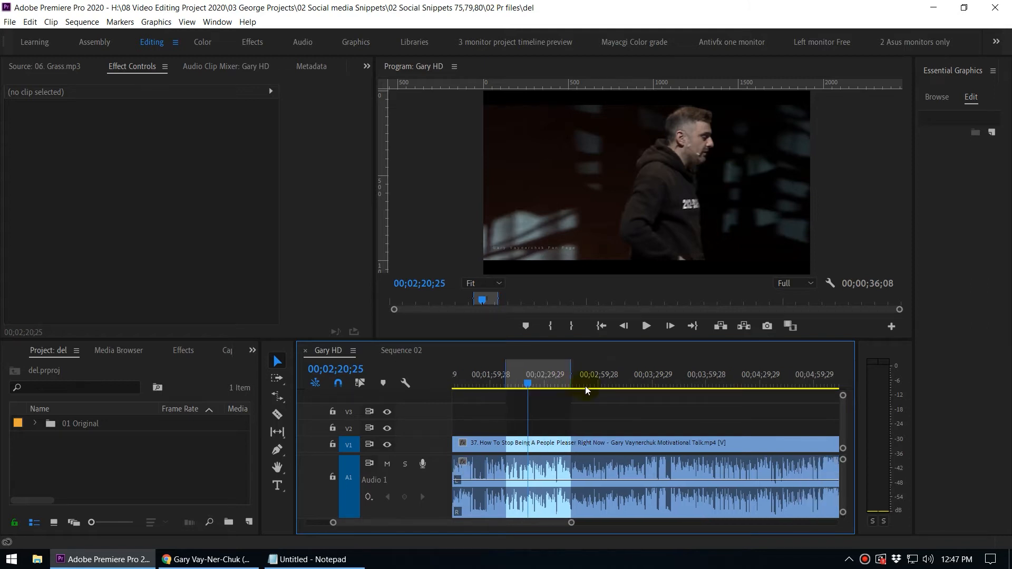
scroll(593, 387, "down", 2)
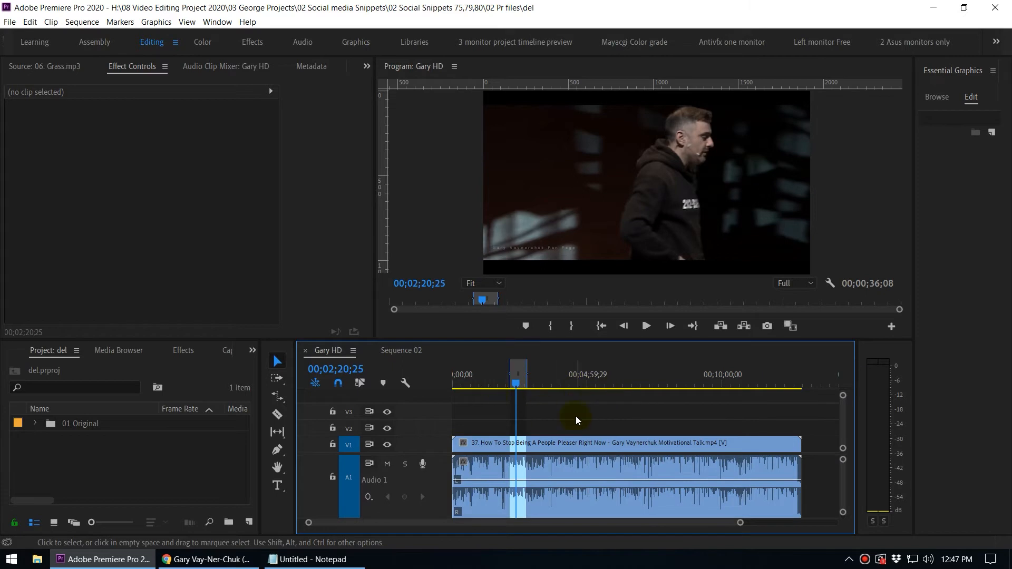
scroll(524, 402, "up", 5)
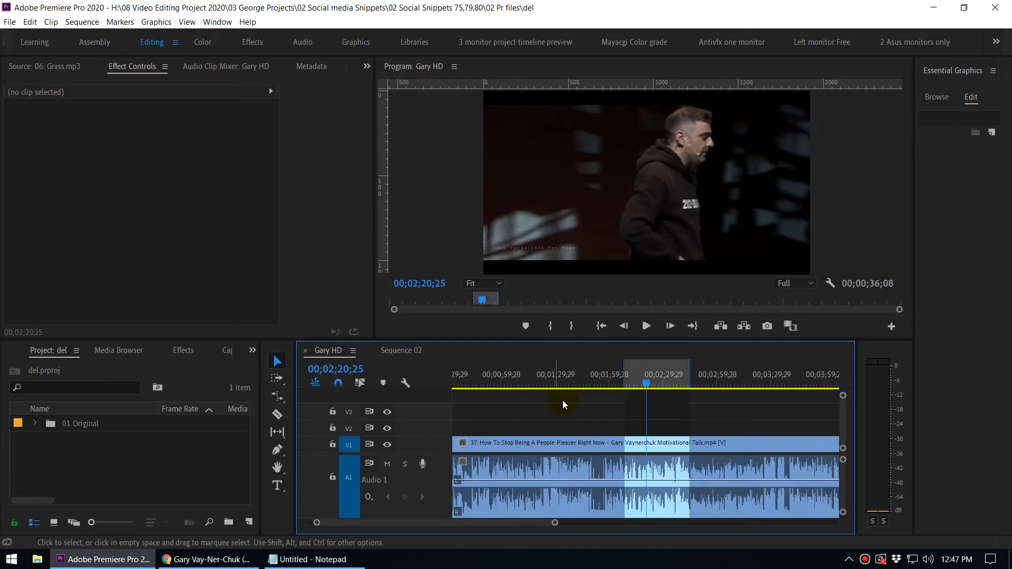
scroll(659, 394, "down", 1)
Step: Play the marked section of the Gary HD sequence from near its start, viewing it enlarged and full screen
left_click_drag(561, 379, 524, 394)
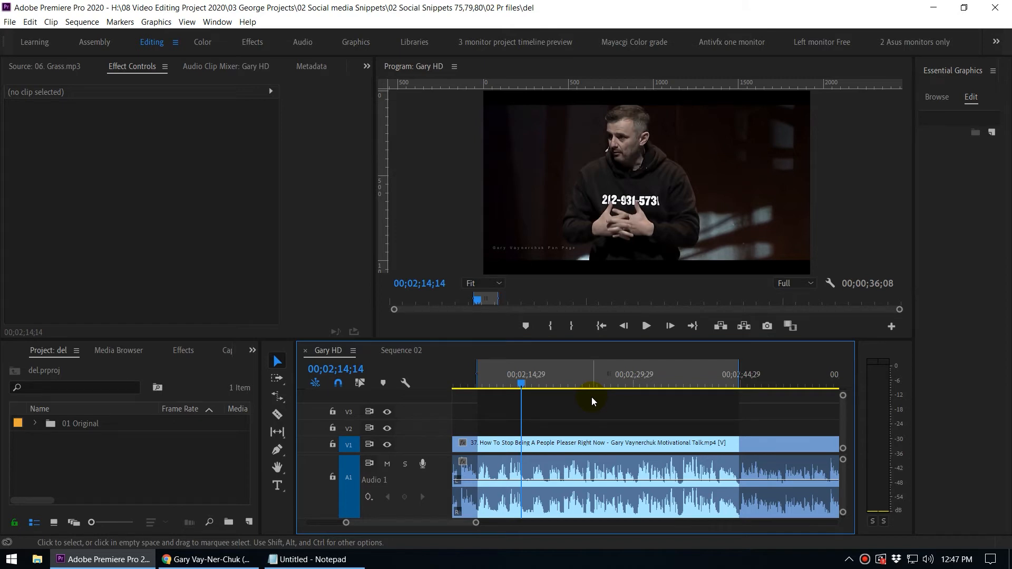
left_click(519, 383)
left_click_drag(519, 383, 485, 385)
key("space")
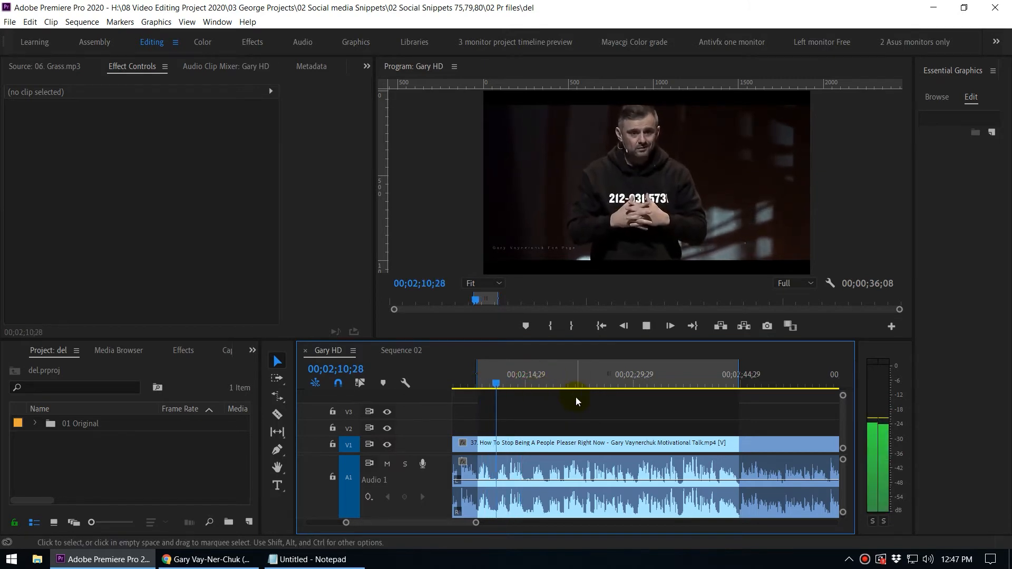
key("grave")
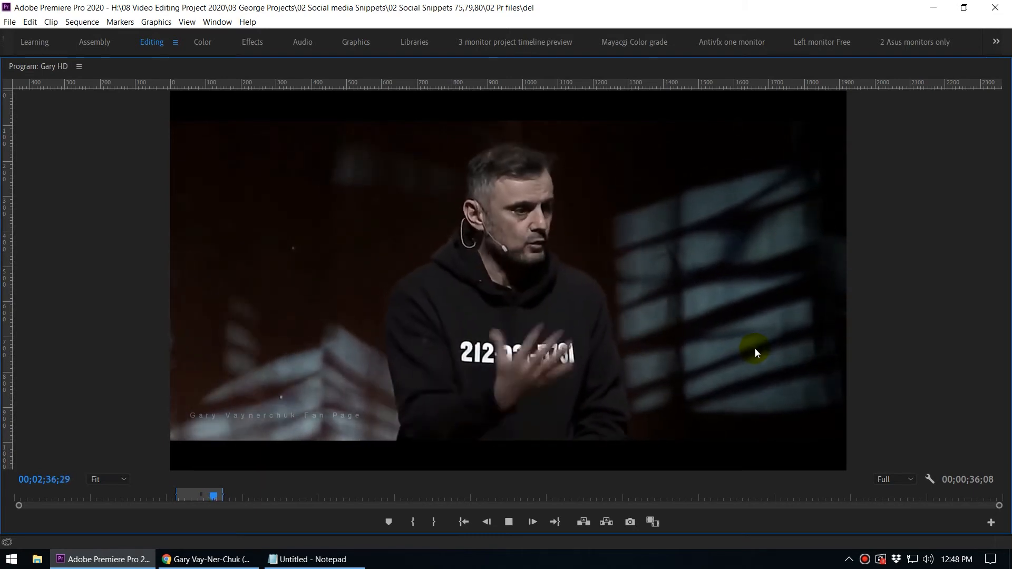
key("space")
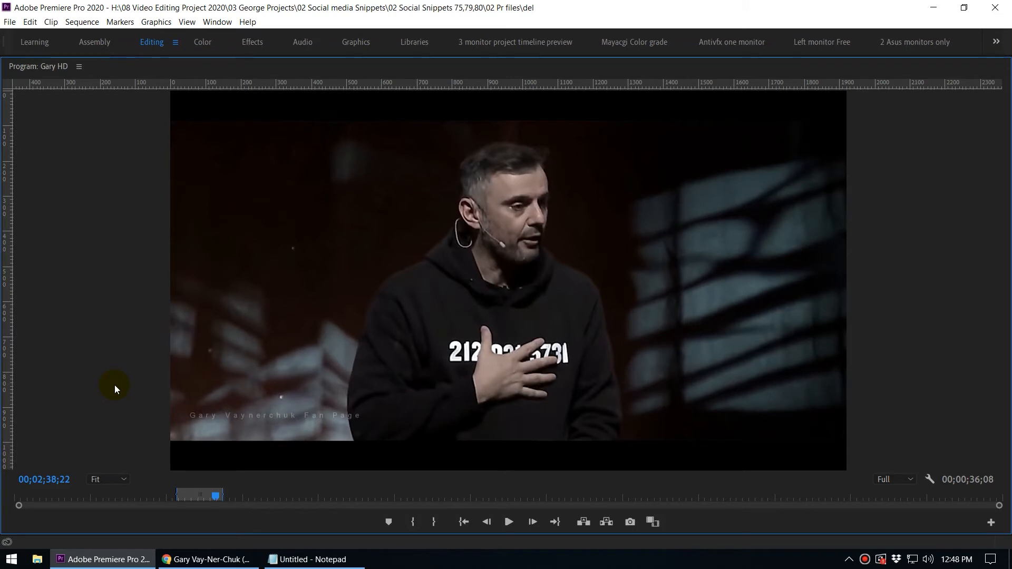
key("ctrl+grave")
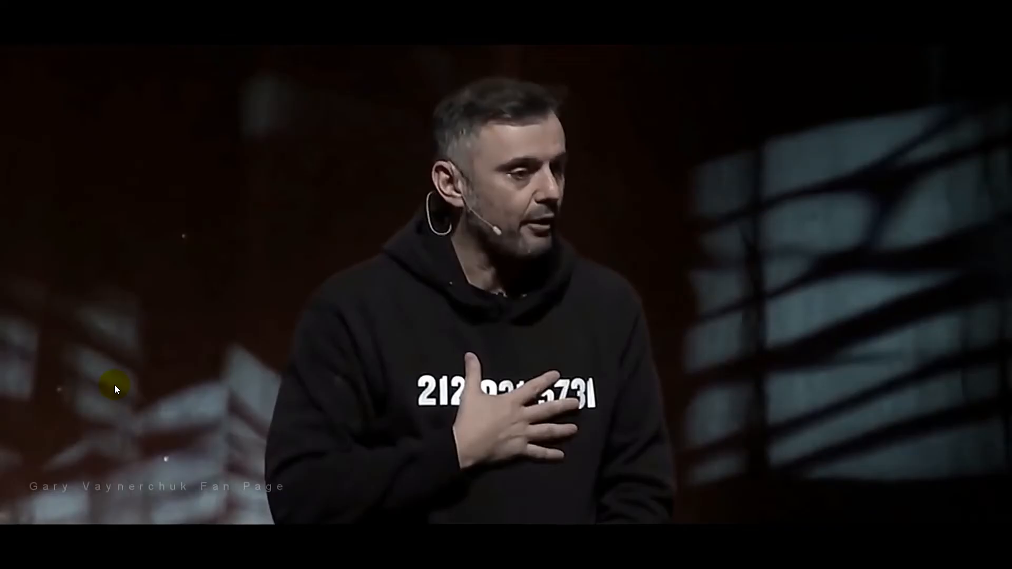
key("space")
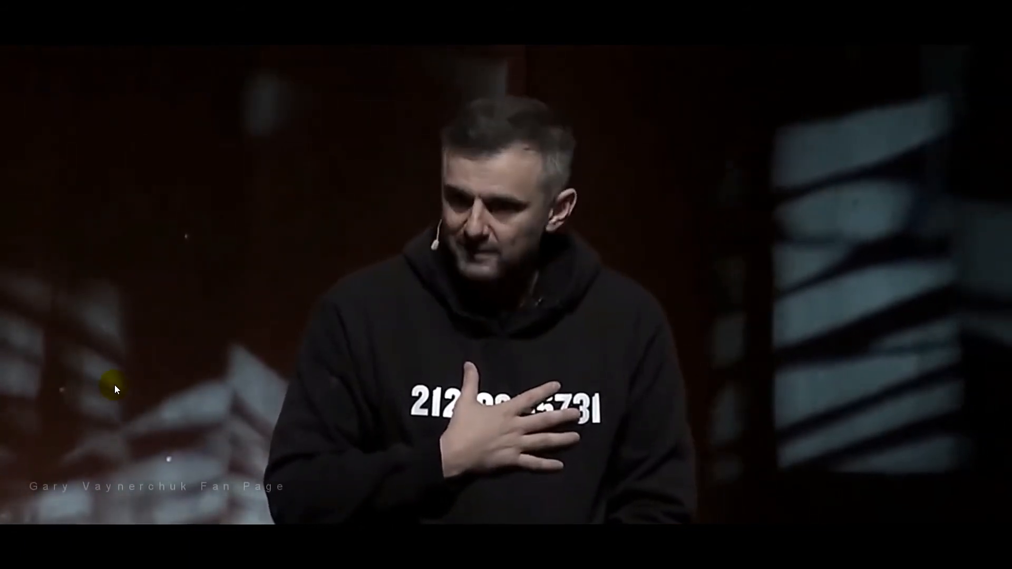
key("Escape")
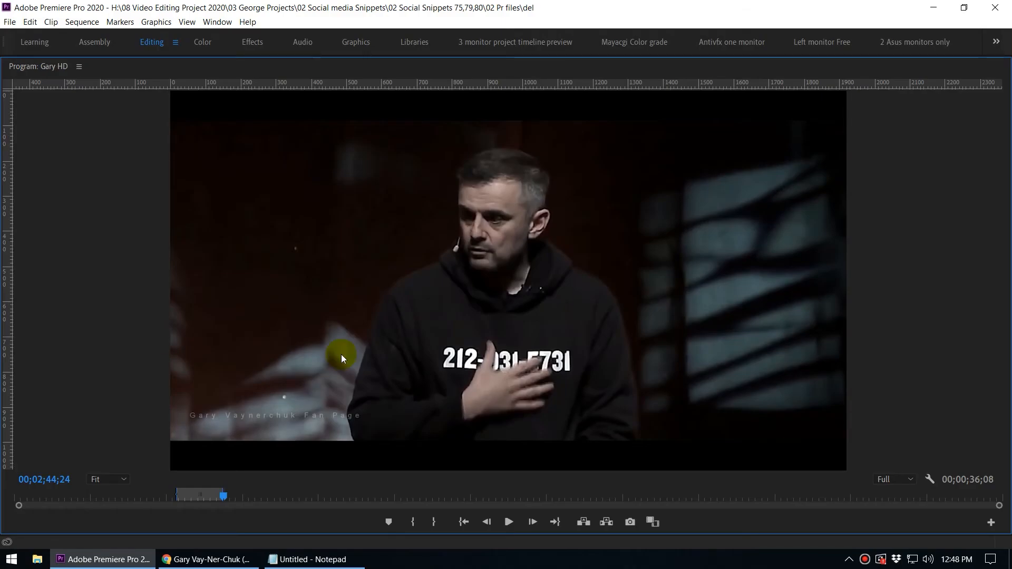
Step: Restore the normal workspace layout and scrub the playhead through the marked section from its In point to near its Out point
left_click(111, 354)
key("grave")
left_click_drag(620, 376, 497, 394)
scroll(586, 419, "up", 3)
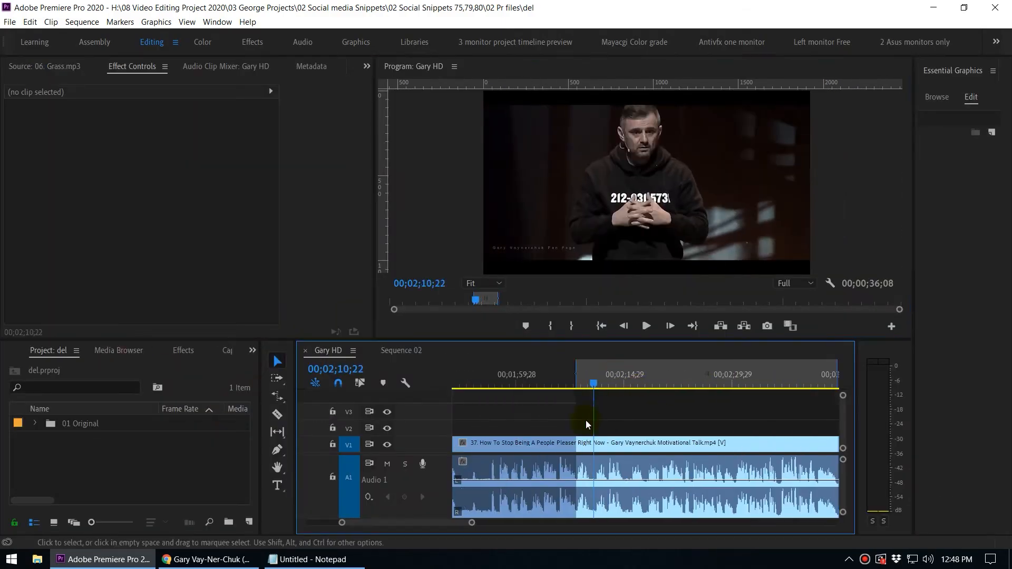
left_click_drag(594, 381, 586, 383)
scroll(619, 411, "up", 3)
left_click_drag(502, 384, 499, 388)
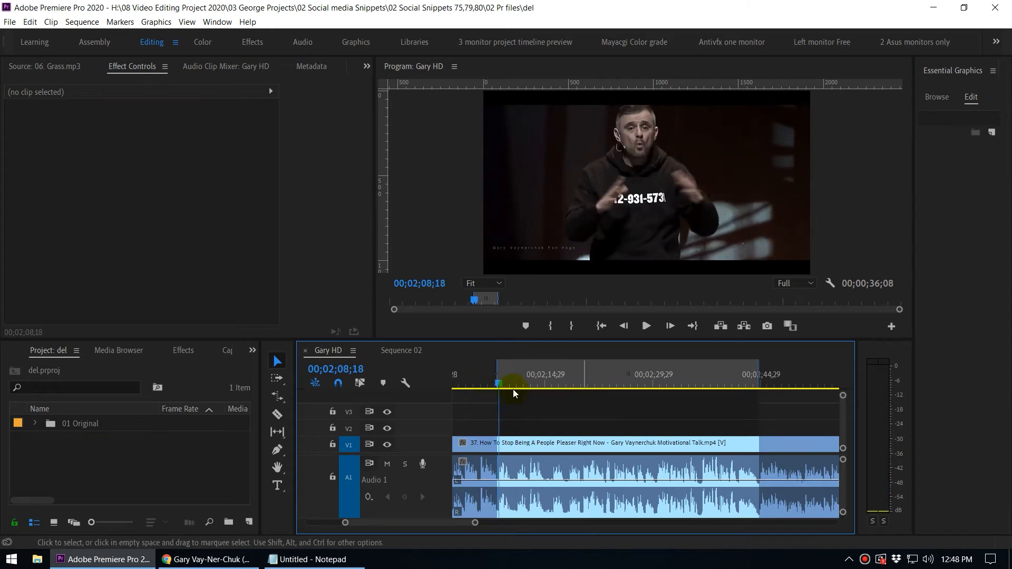
left_click_drag(497, 374, 751, 378)
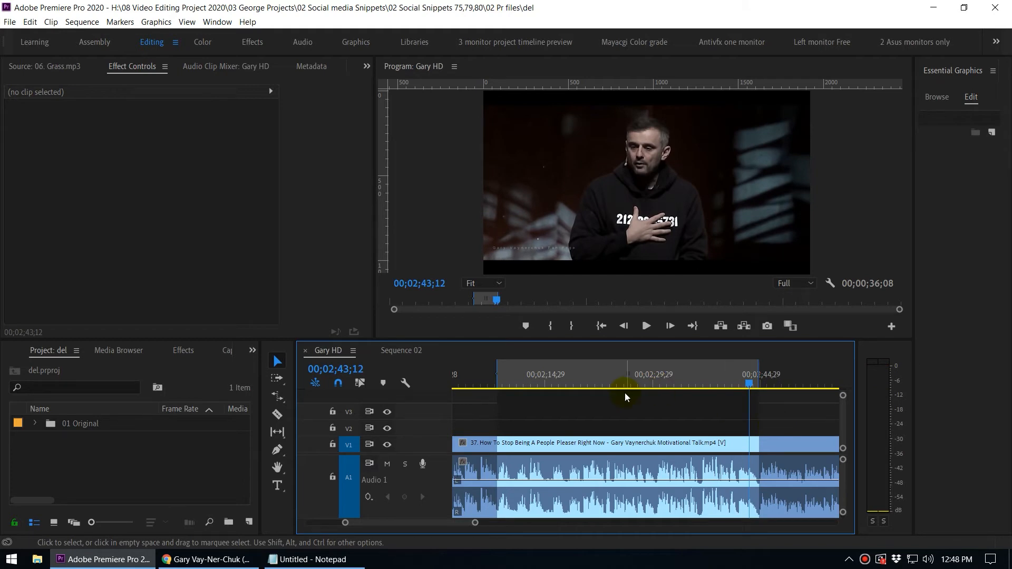
left_click(595, 378)
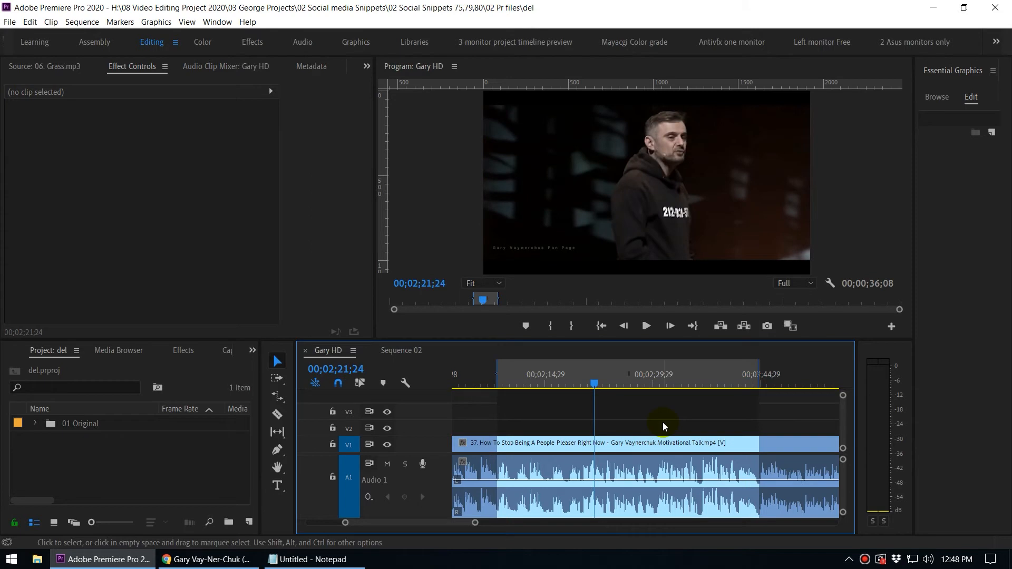
Step: Start a new sequence from the project bin and set its editing mode to Custom
left_click_drag(135, 340, 135, 334)
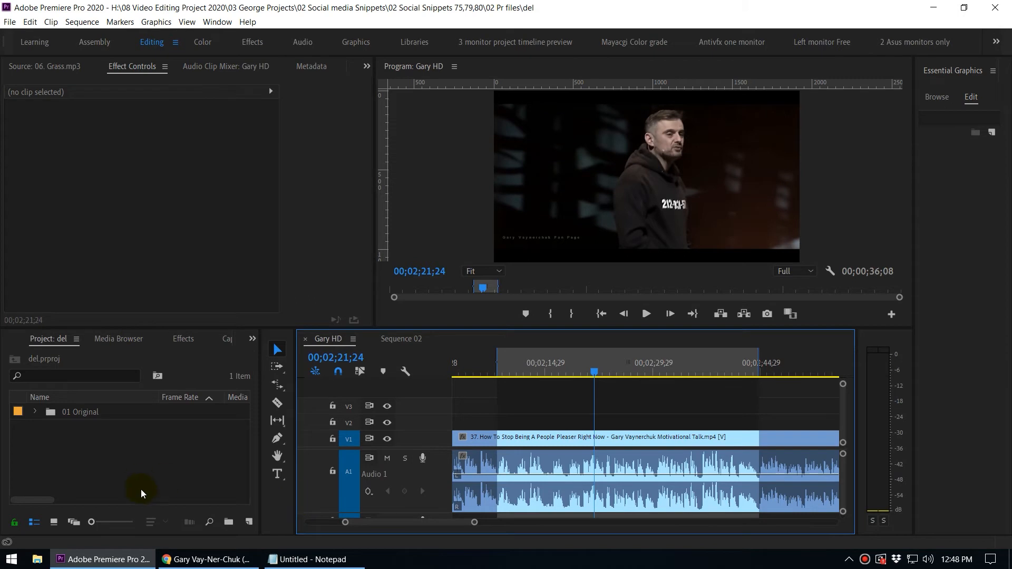
right_click(88, 458)
mouse_move(146, 302)
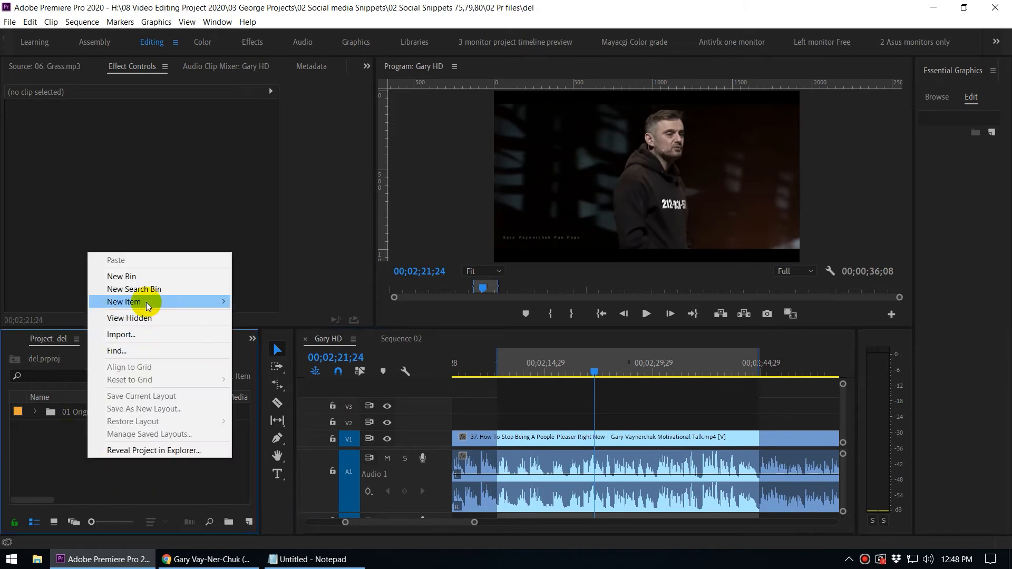
left_click(285, 302)
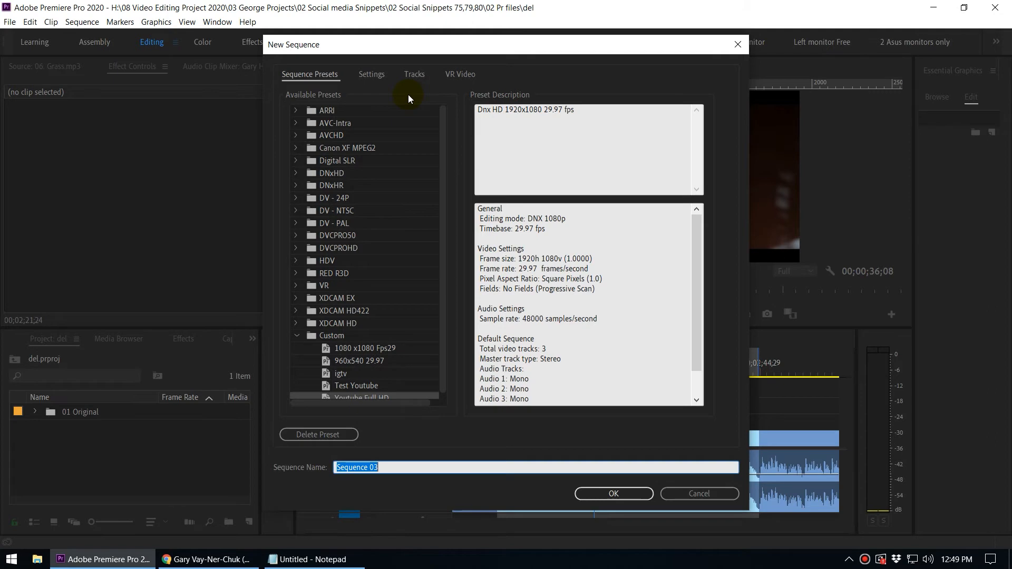
left_click(381, 76)
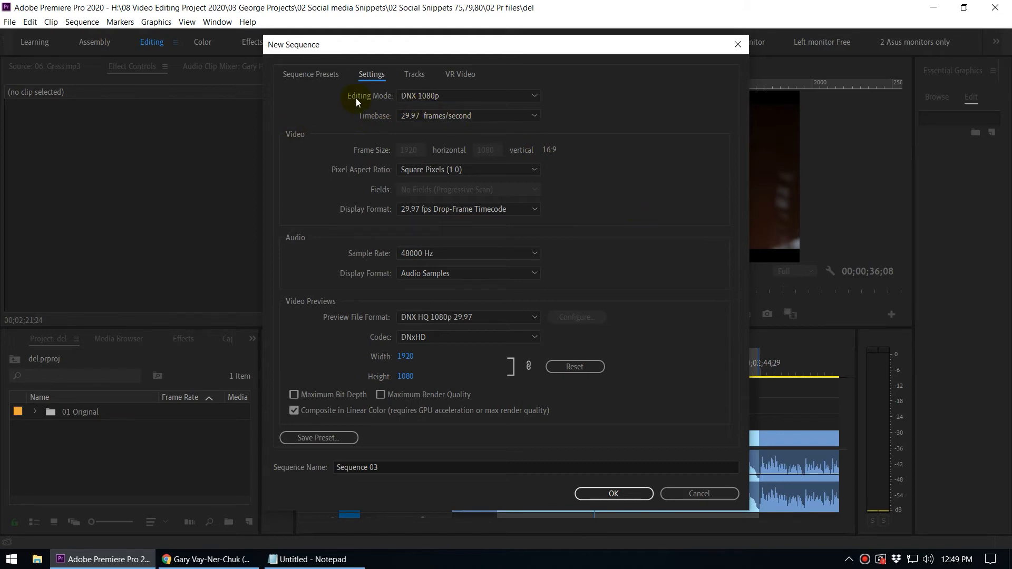
left_click(477, 95)
left_click_drag(537, 270, 535, 100)
left_click(441, 108)
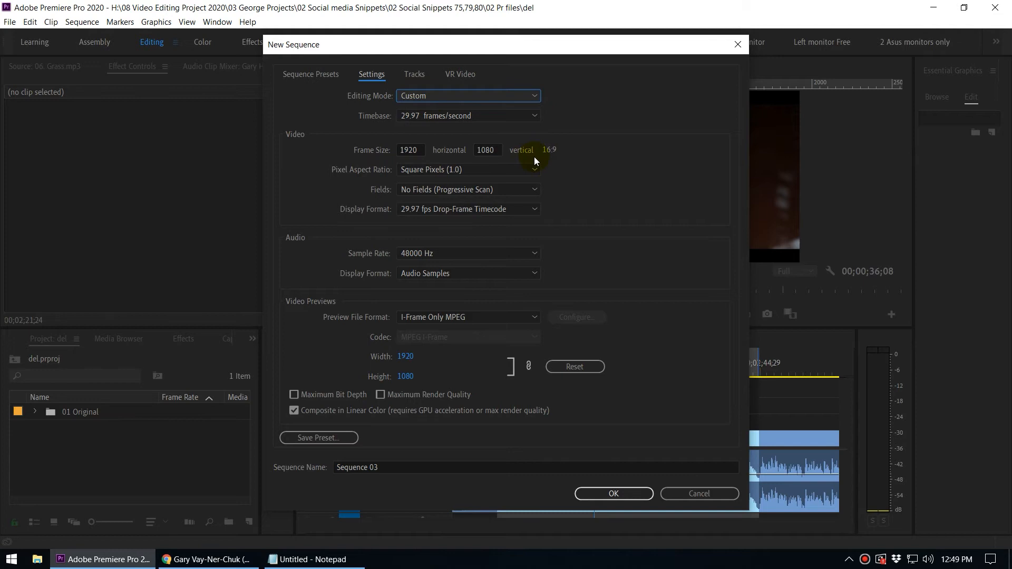
Step: Set the new sequence's frame size to 1080 horizontal by 1920 vertical and check the display format options
double_click(422, 149)
type("1080")
left_click(663, 211)
left_click(496, 152)
type("1920")
left_click(667, 191)
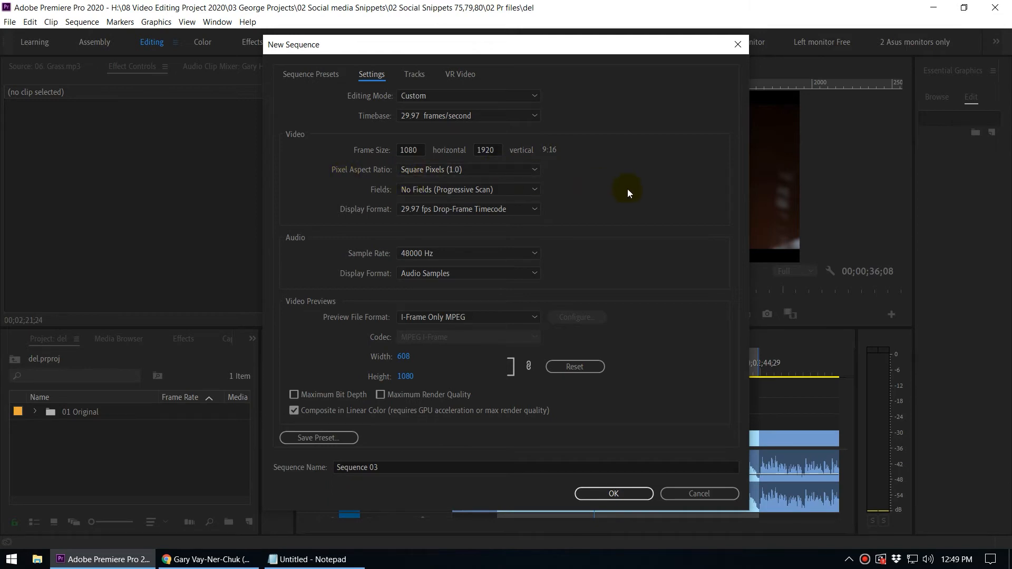
left_click(406, 211)
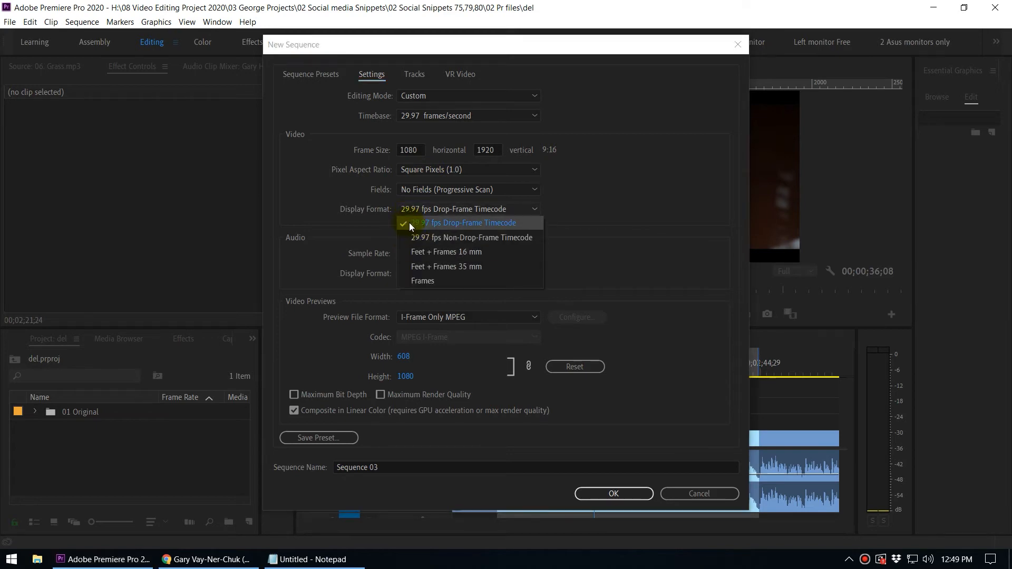
left_click(321, 204)
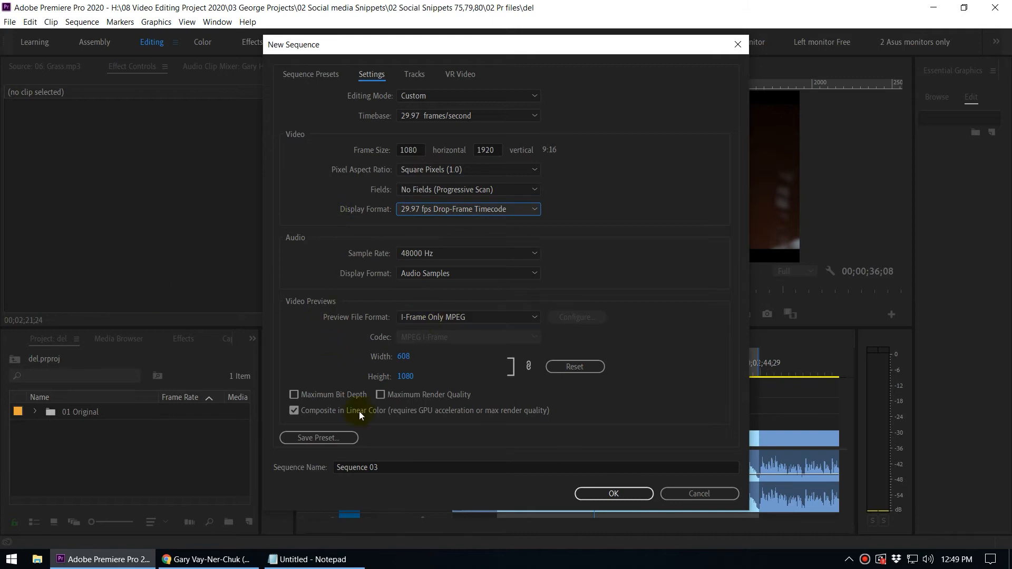
Step: Name the new sequence Gary Ve IG
left_click(389, 466)
type("Gary Ve ")
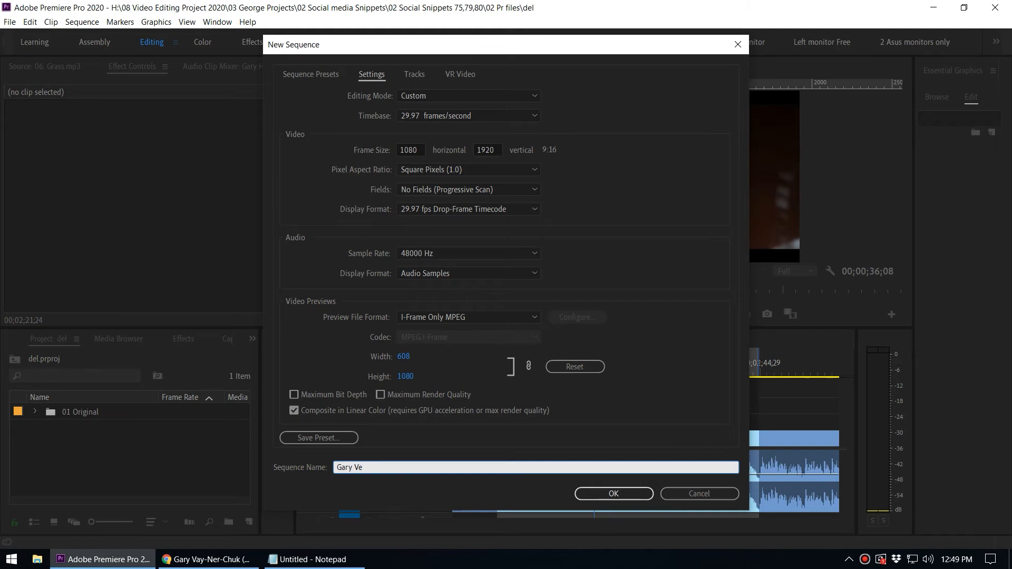
type("IG")
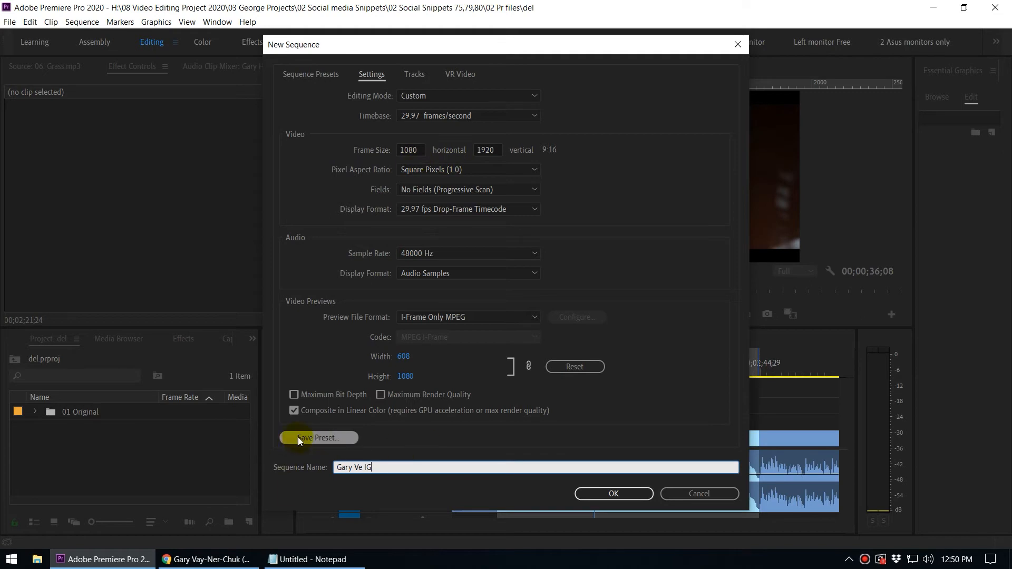
Step: Begin saving the new sequence settings as a preset and name it 1080 x 1920 Gary
left_click(314, 439)
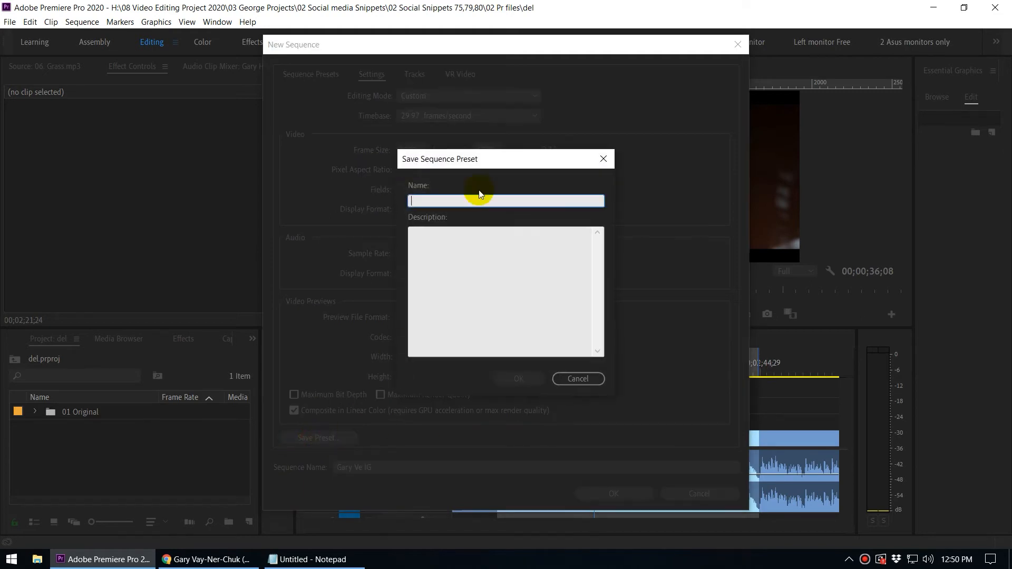
type("Gary")
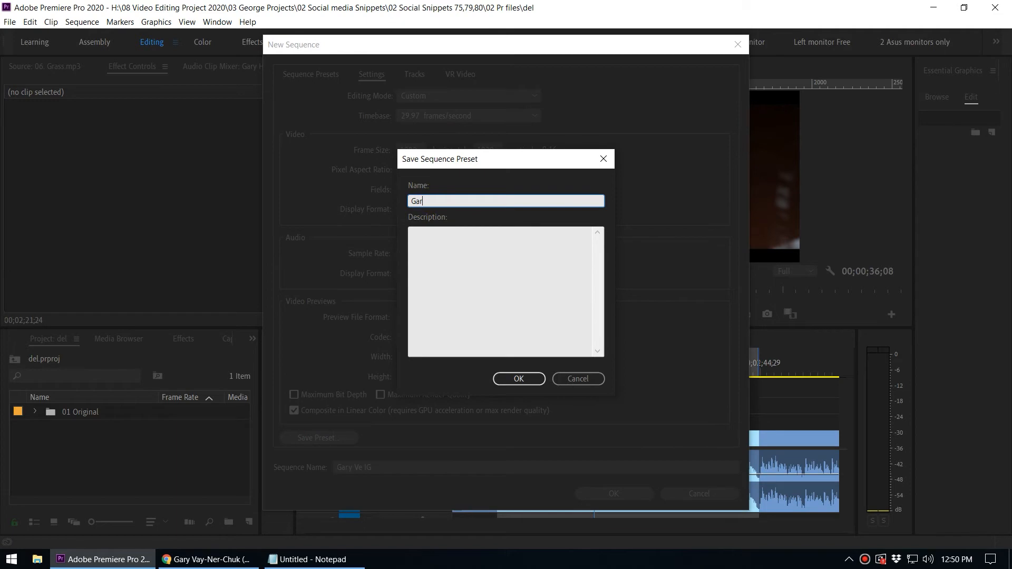
key("BackSpace")
key("BackSpace")
key("BackSpace")
key("BackSpace")
type("1080 x 1920")
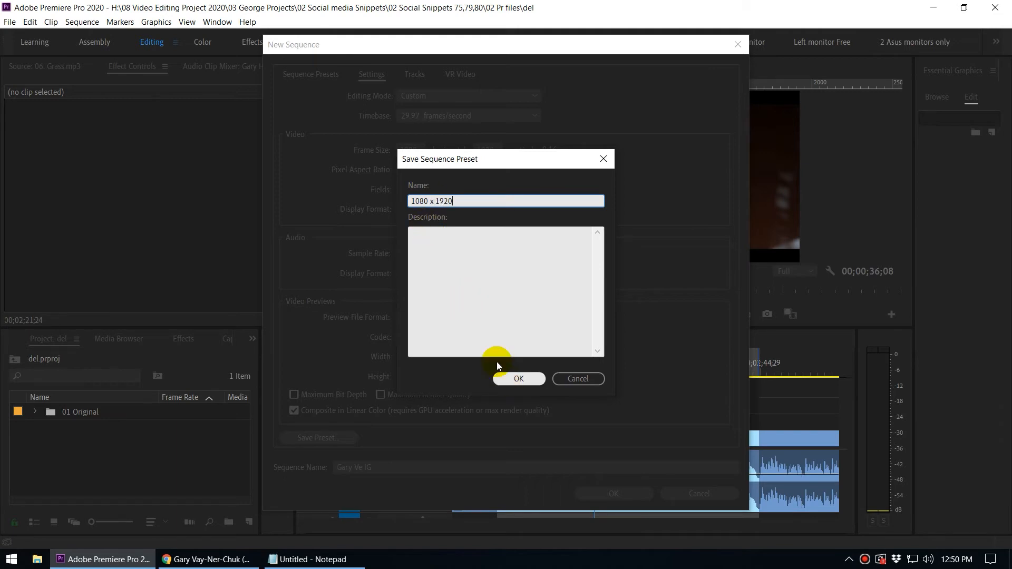
type(" Gary")
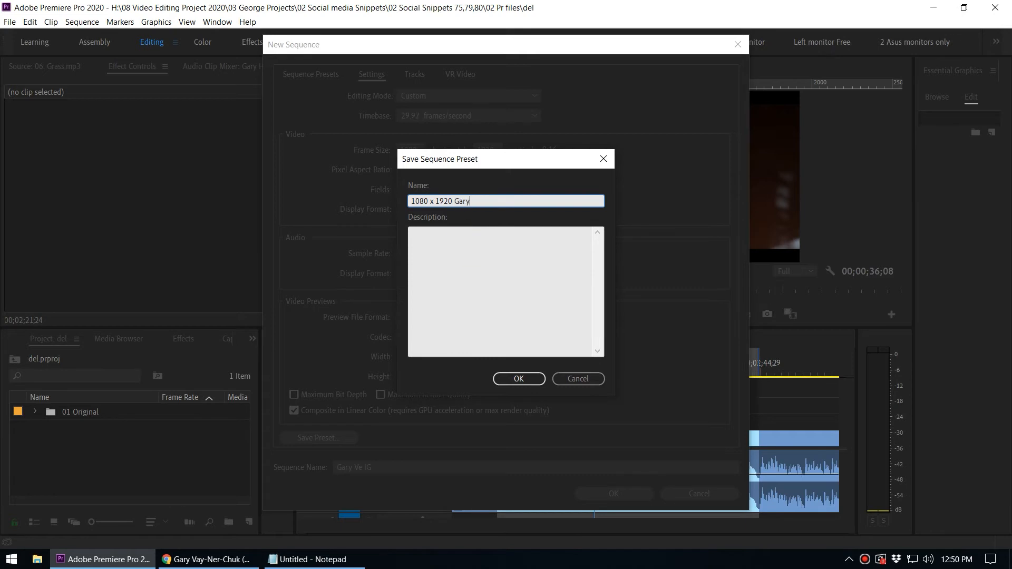
Step: Switch to Chrome, examine the layout of the "For the 32 year olds that hate their careers right now" Instagram post, and return to Premiere Pro
left_click(208, 559)
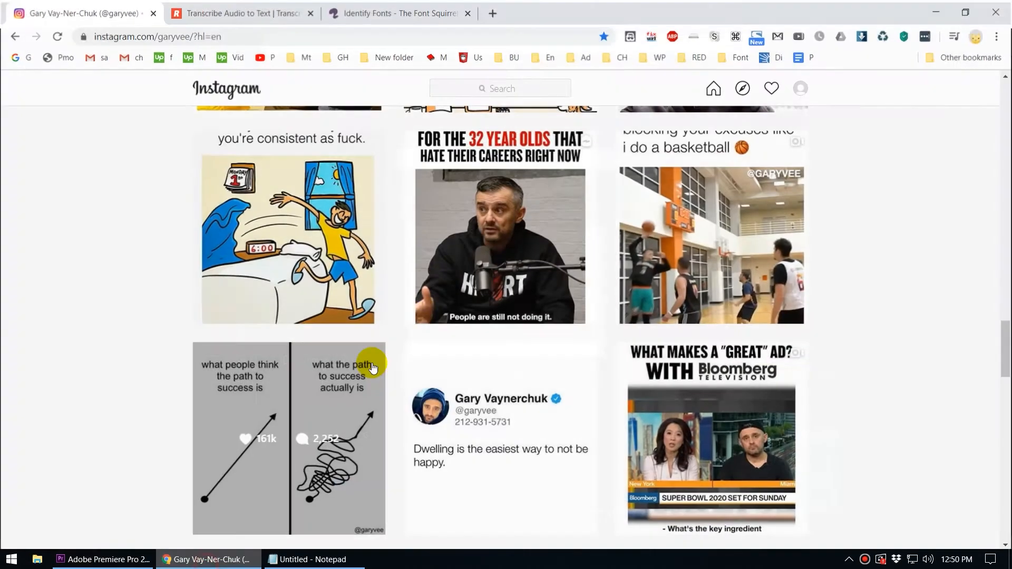
scroll(481, 376, "up", 3)
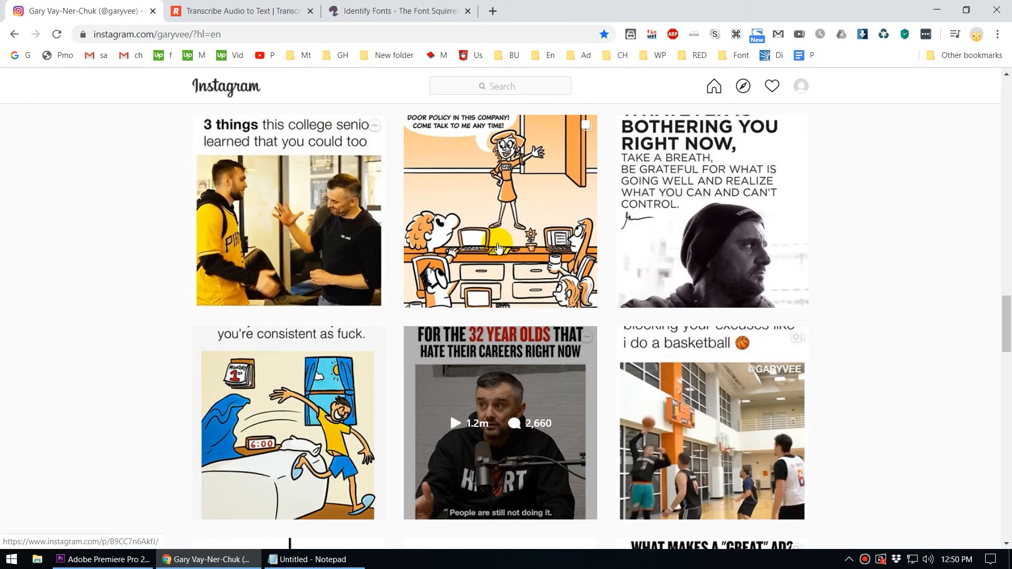
left_click(481, 375)
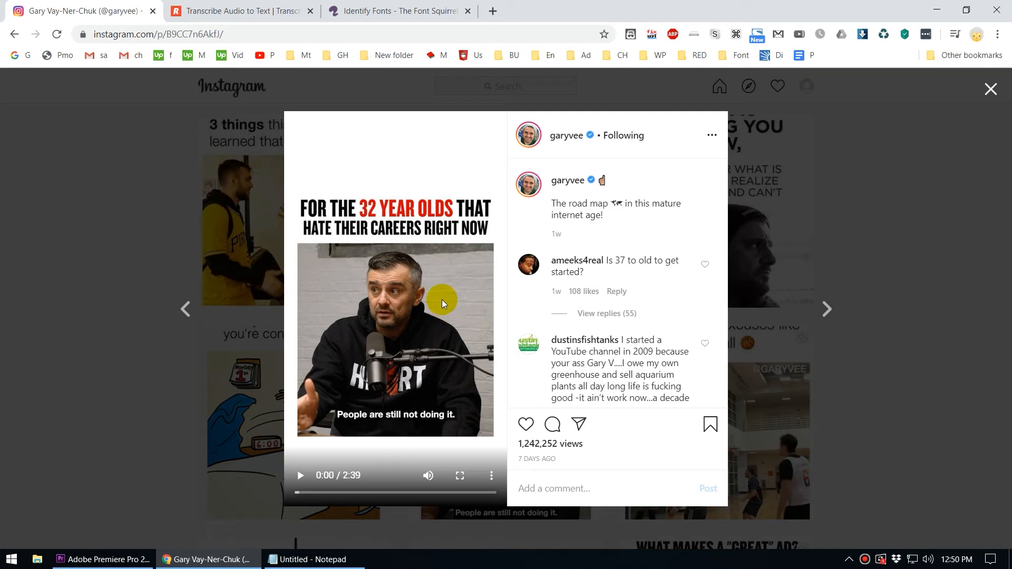
left_click(39, 415)
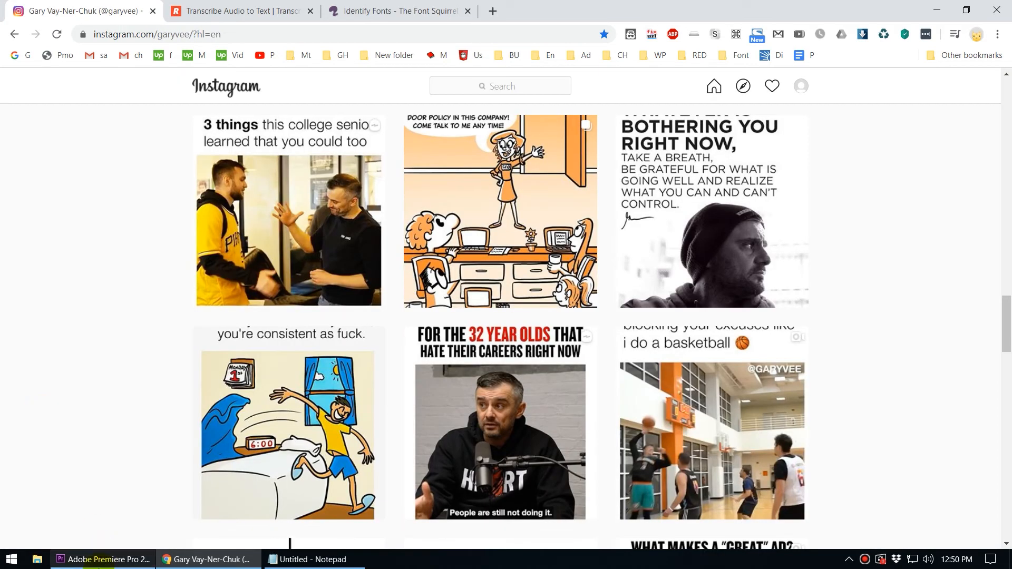
left_click(102, 559)
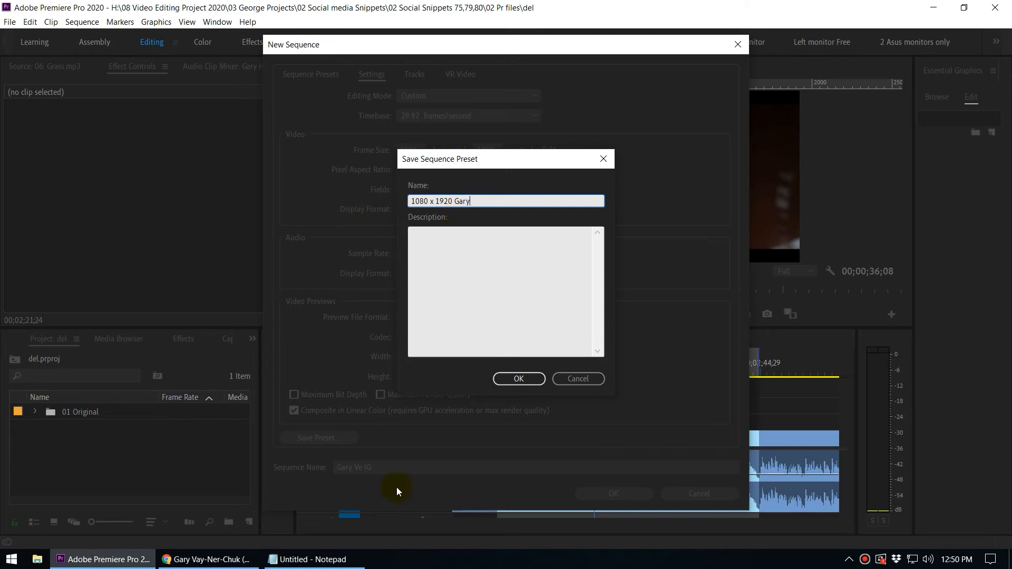
Step: Save the preset and create the Gary Ve IG sequence from the custom 1080 x 1920 Gary preset
left_click(512, 383)
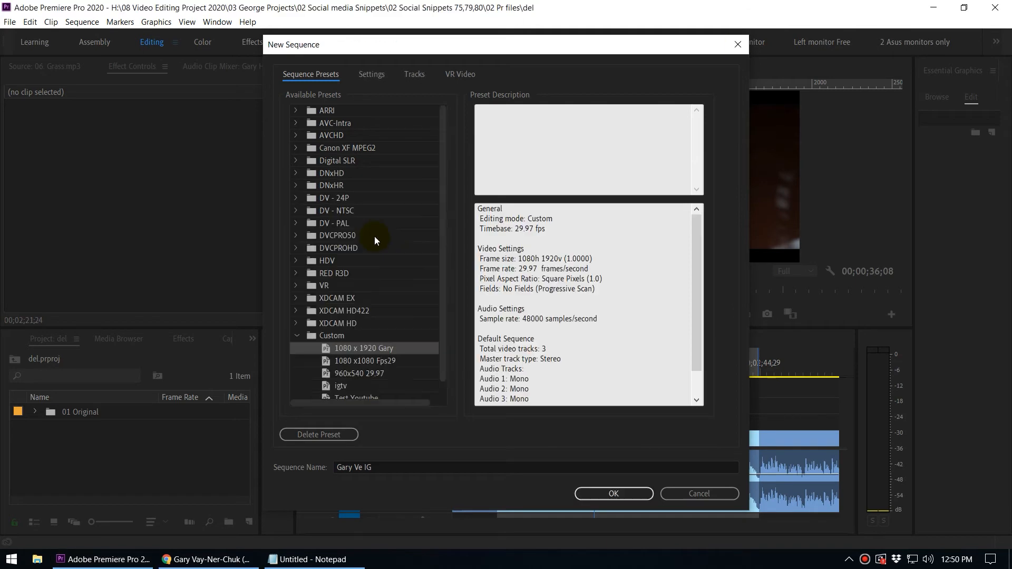
scroll(440, 222, "down", 1)
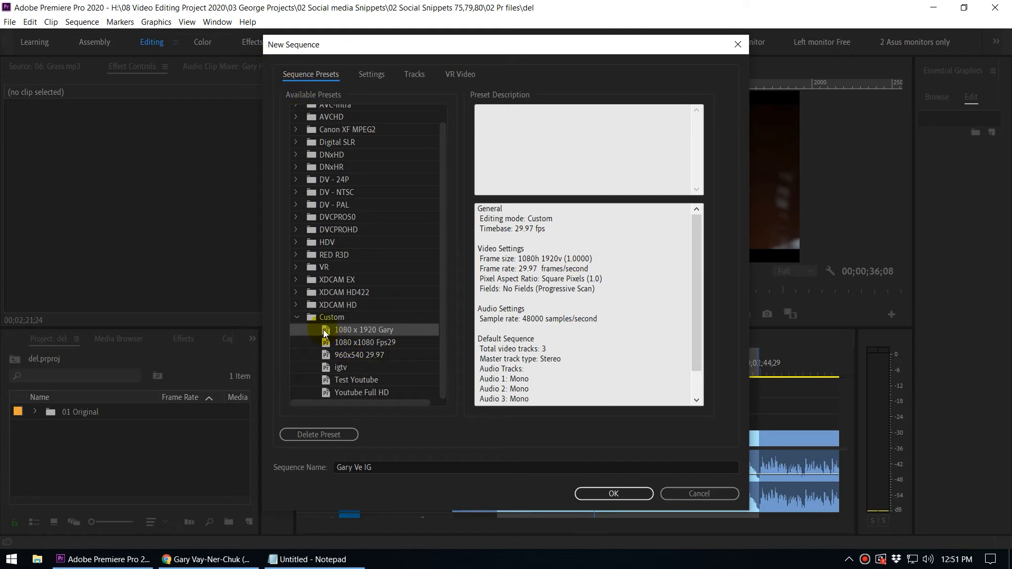
left_click(601, 493)
mouse_move(458, 369)
left_mouse_down()
mouse_move(483, 377)
mouse_move(457, 373)
left_mouse_up()
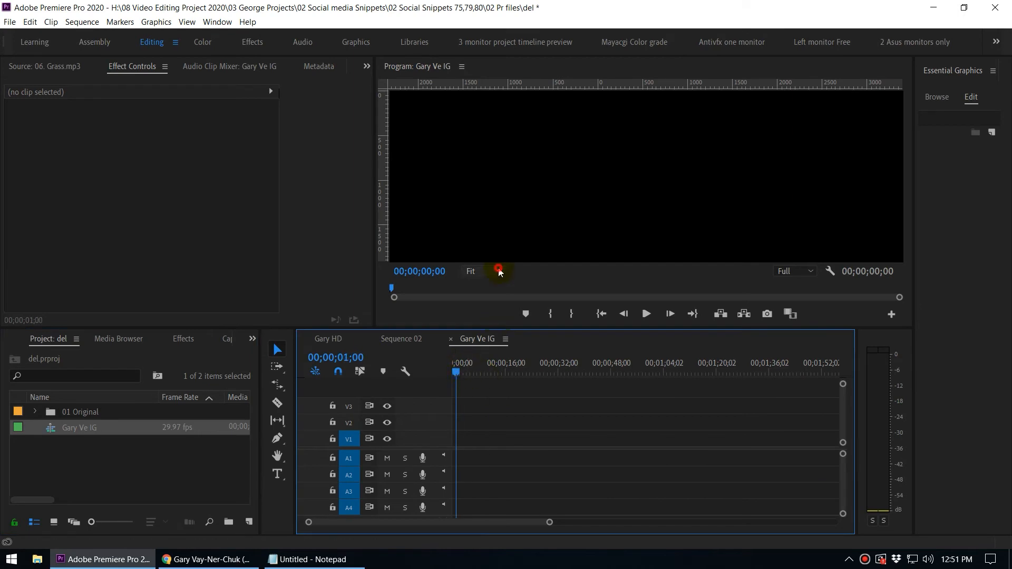
left_click(499, 271)
left_click(530, 189)
Step: Copy the marked section of the talk from the Gary HD sequence and paste it at the start of the Gary Ve IG sequence
left_click_drag(470, 374, 422, 380)
left_click(324, 339)
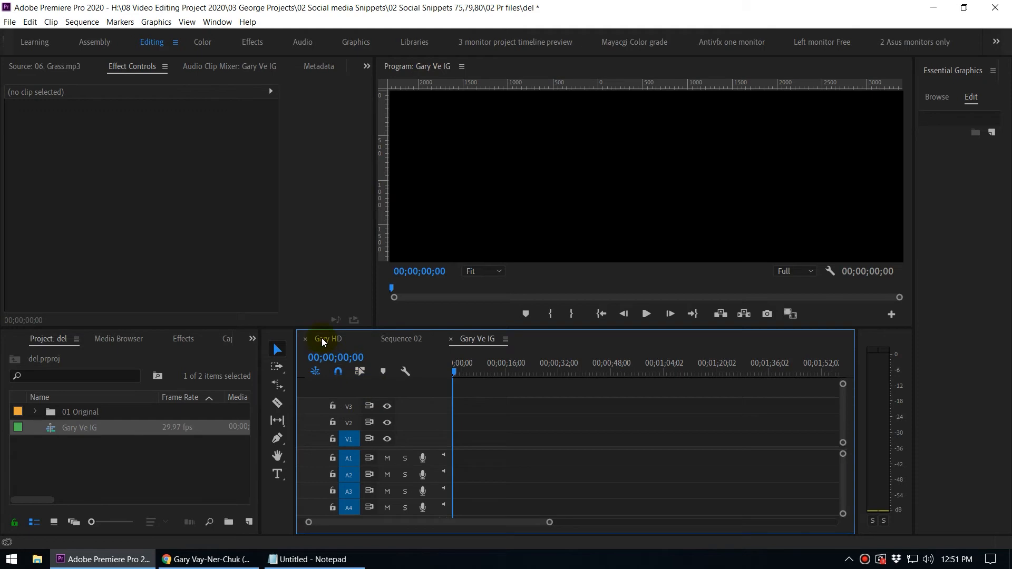
left_click(551, 375)
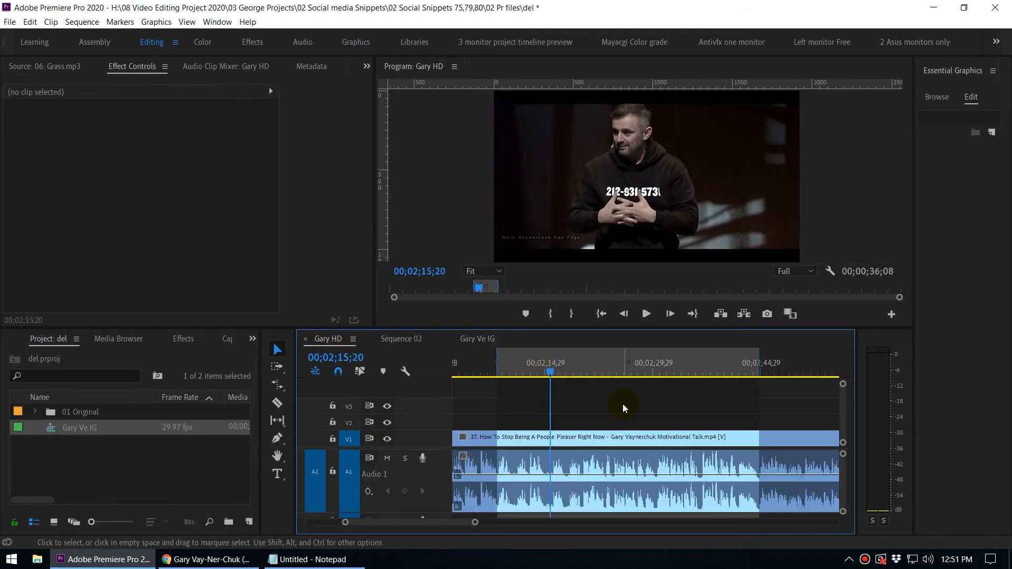
left_click(473, 340)
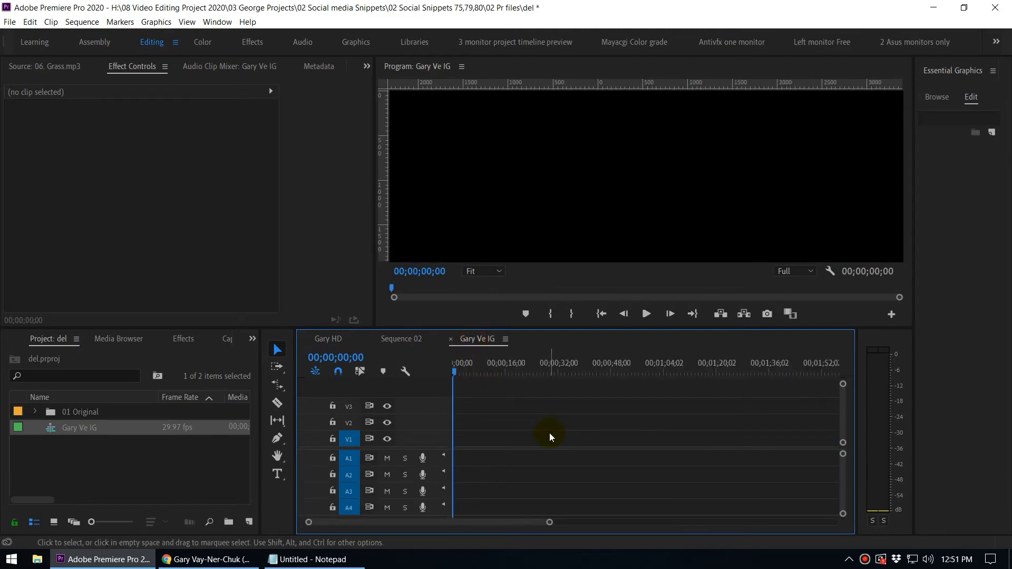
key("ctrl+v")
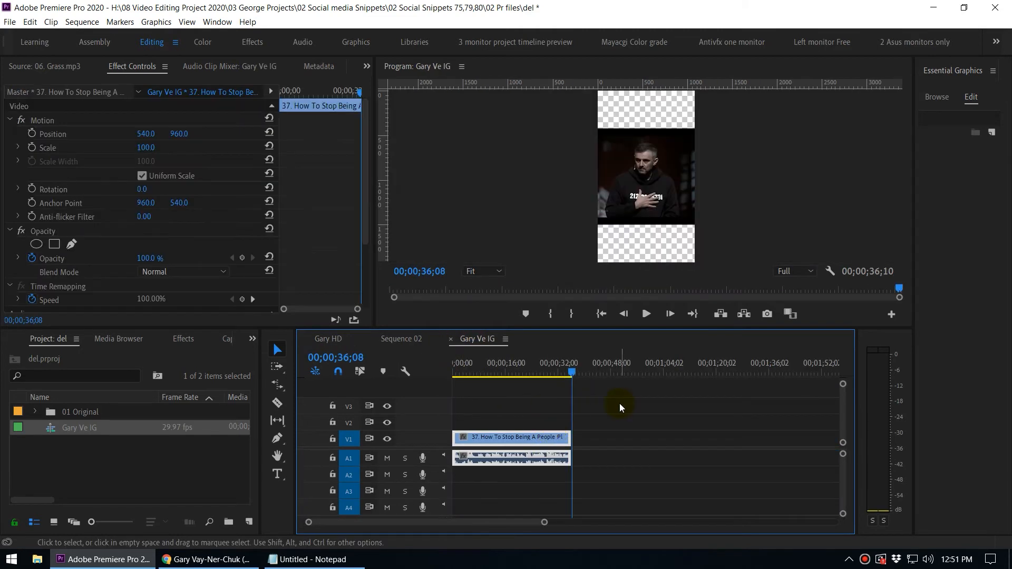
Step: Move the playhead to 00;00;04;18 and inspect the clip's vertical framing in an enlarged program view
left_click_drag(530, 369, 471, 379)
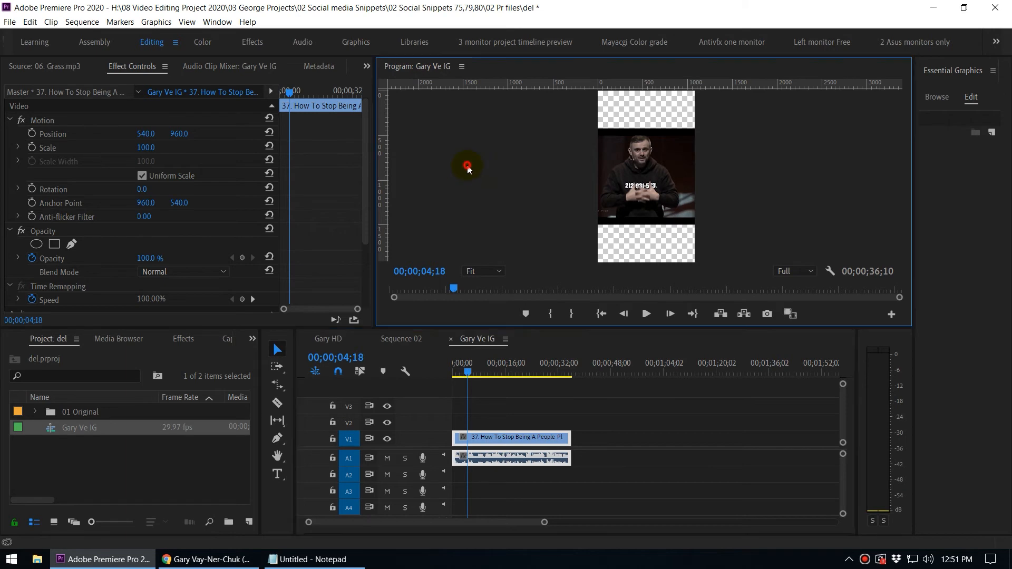
key("grave")
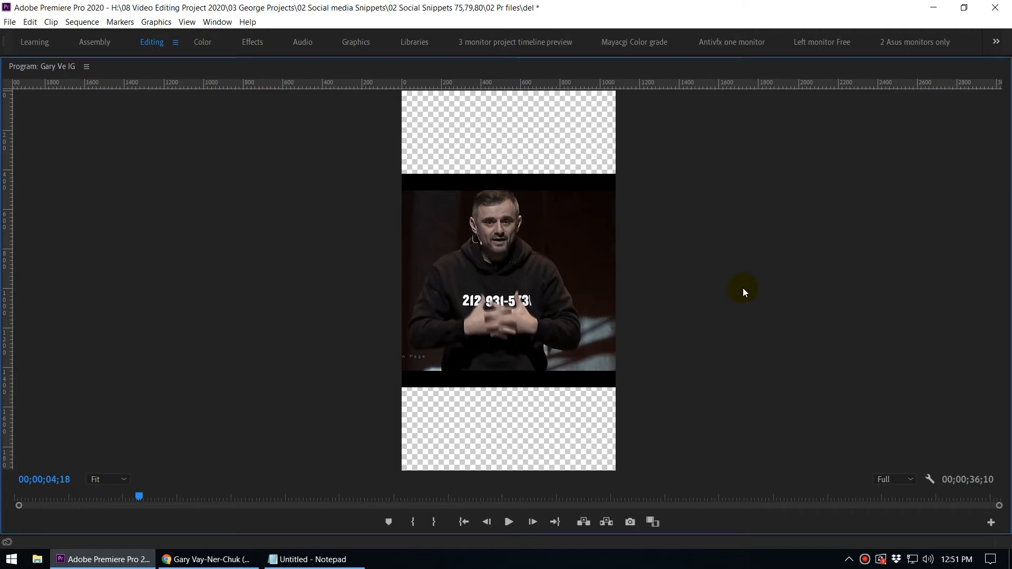
key("grave")
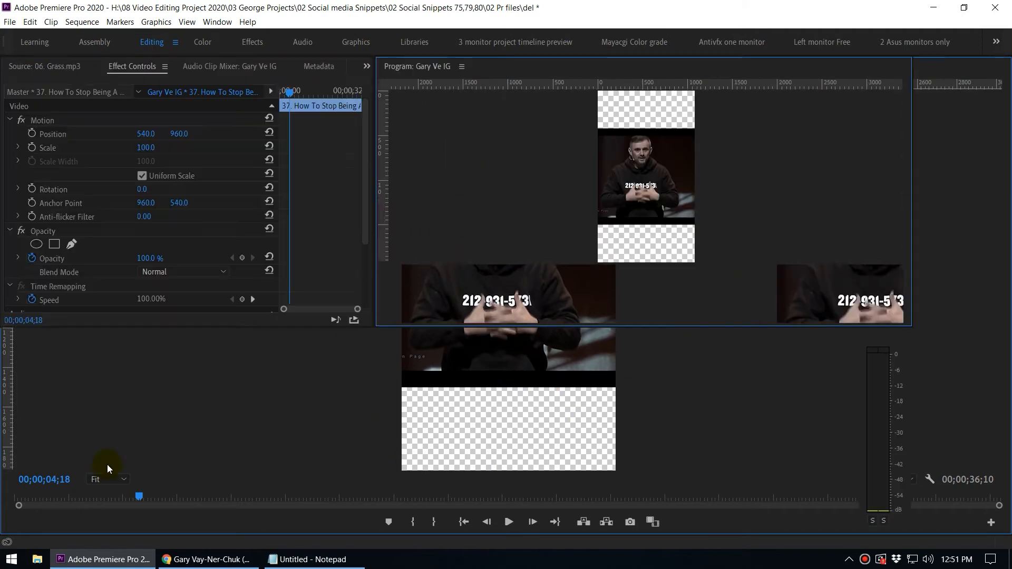
Step: Apply the Crop video effect to the talk clip on track V1 and select it in the clip's effect settings
left_click(183, 339)
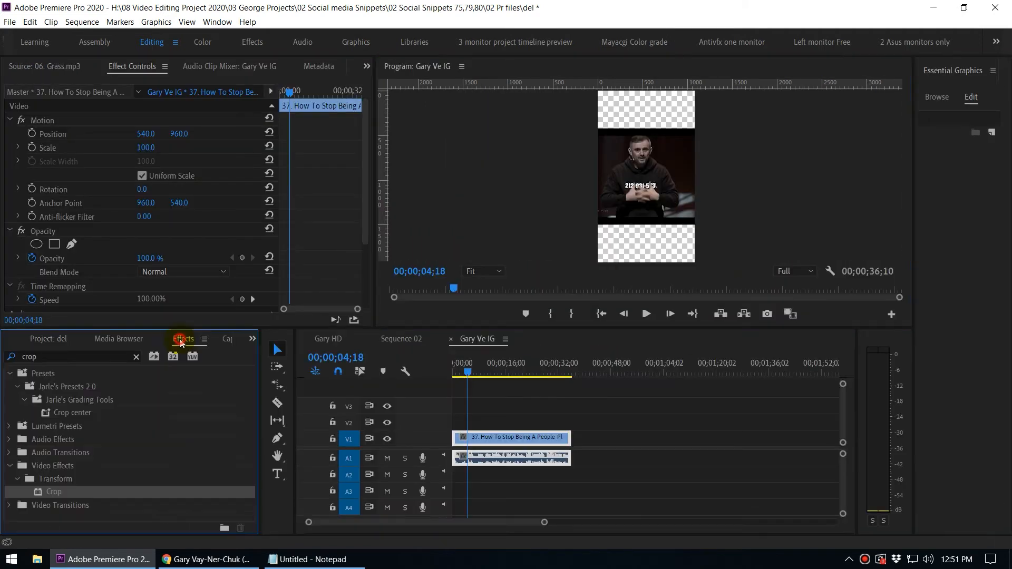
left_click(56, 358)
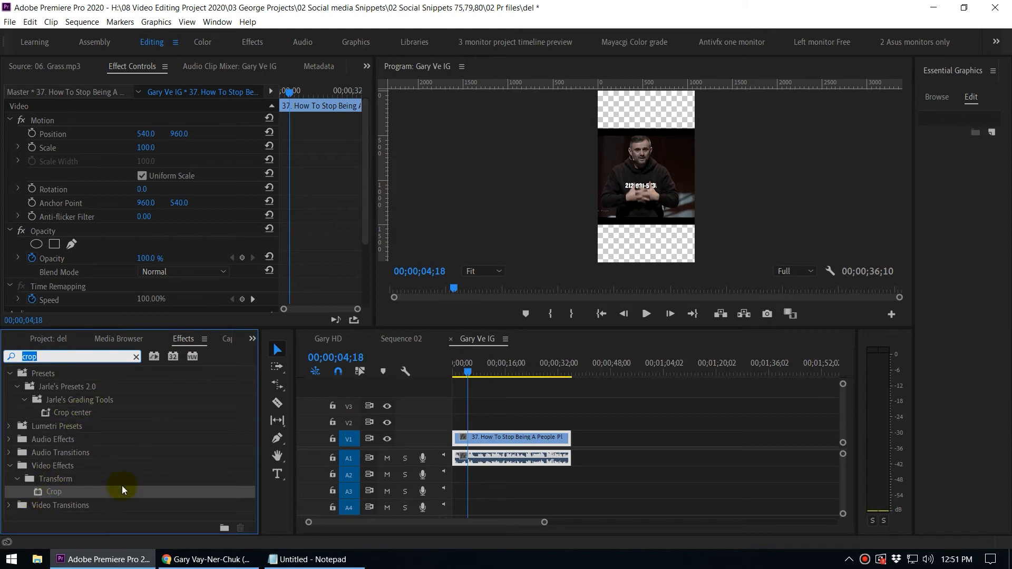
left_click_drag(39, 494, 488, 442)
left_click_drag(365, 158, 363, 279)
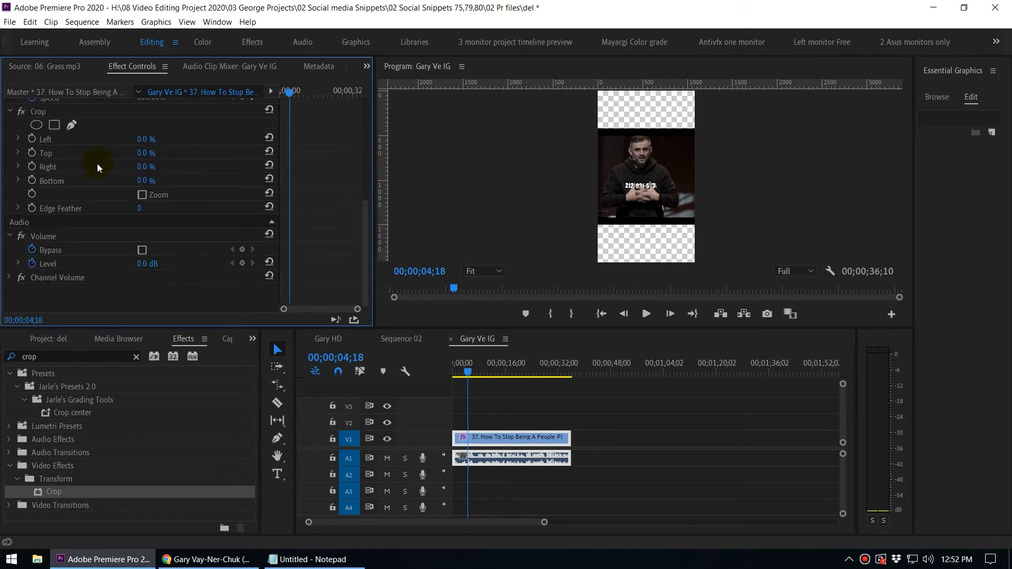
left_click(35, 112)
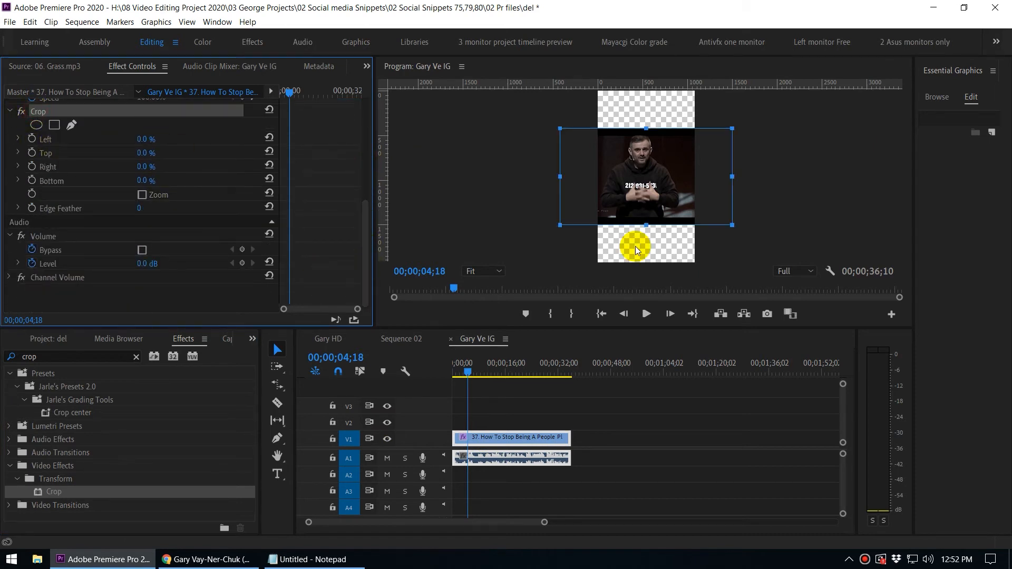
Step: Set the clip's bottom crop to 8% to remove the black bar below the picture
left_click(483, 271)
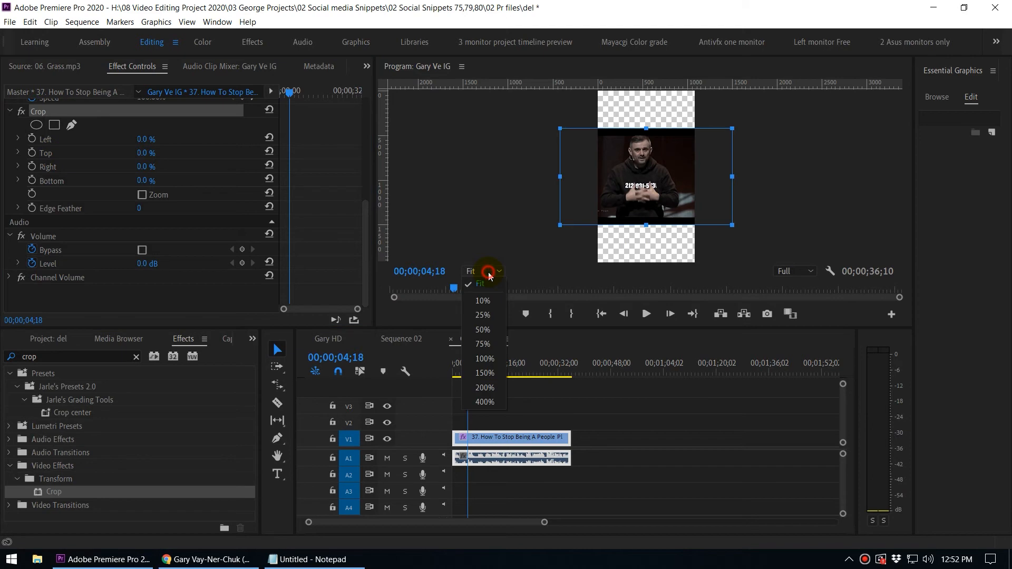
left_click(483, 343)
left_click(898, 196)
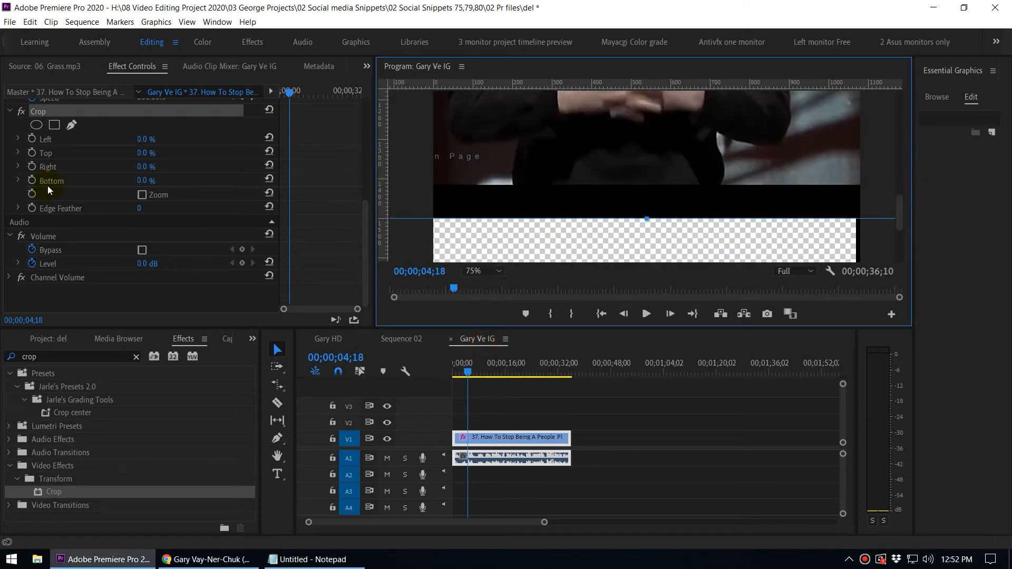
left_click(142, 182)
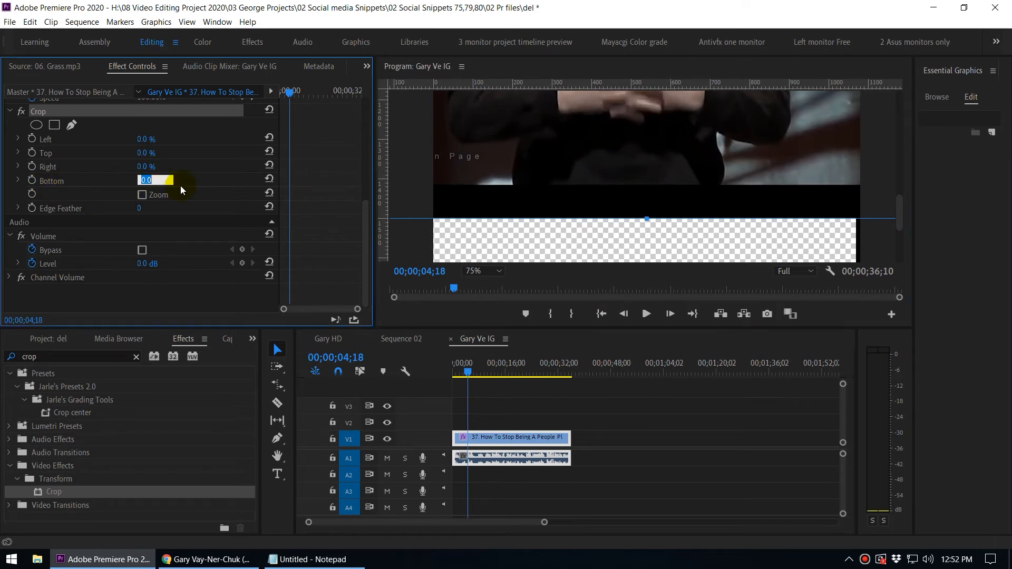
key("Up")
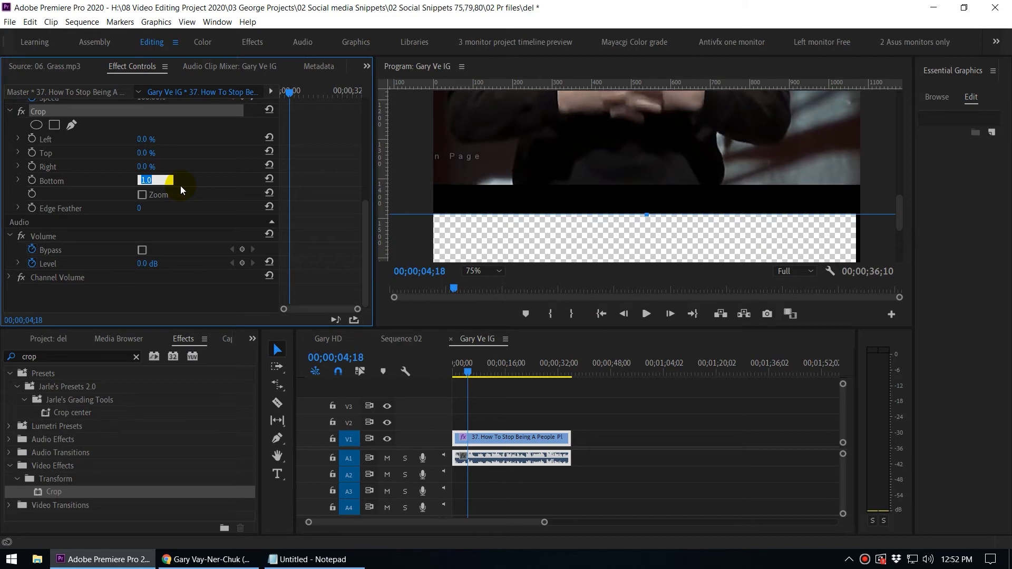
key("Up")
key("Up")
key("Up")
key("Up")
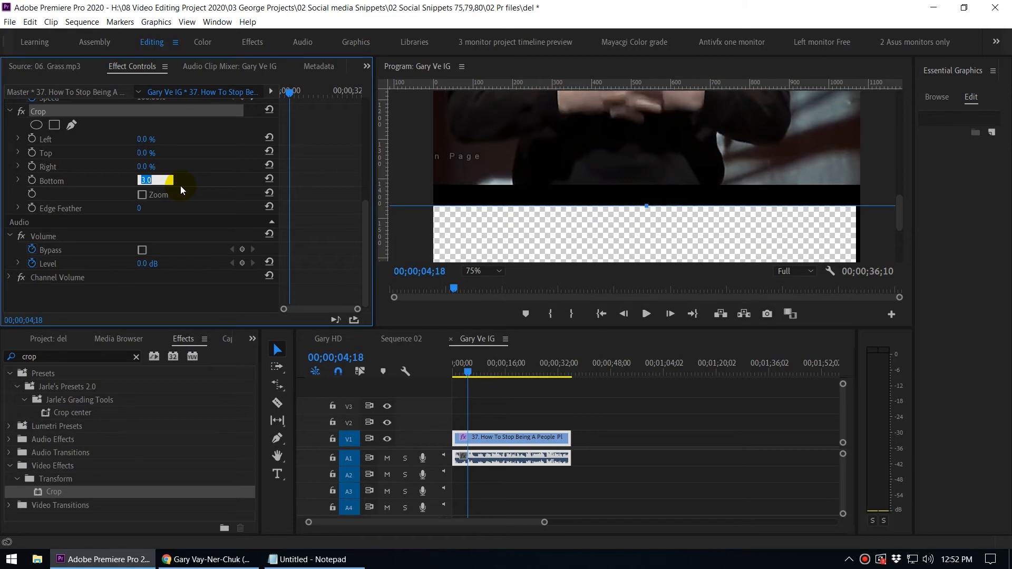
key("Up")
key("Up")
key("Up")
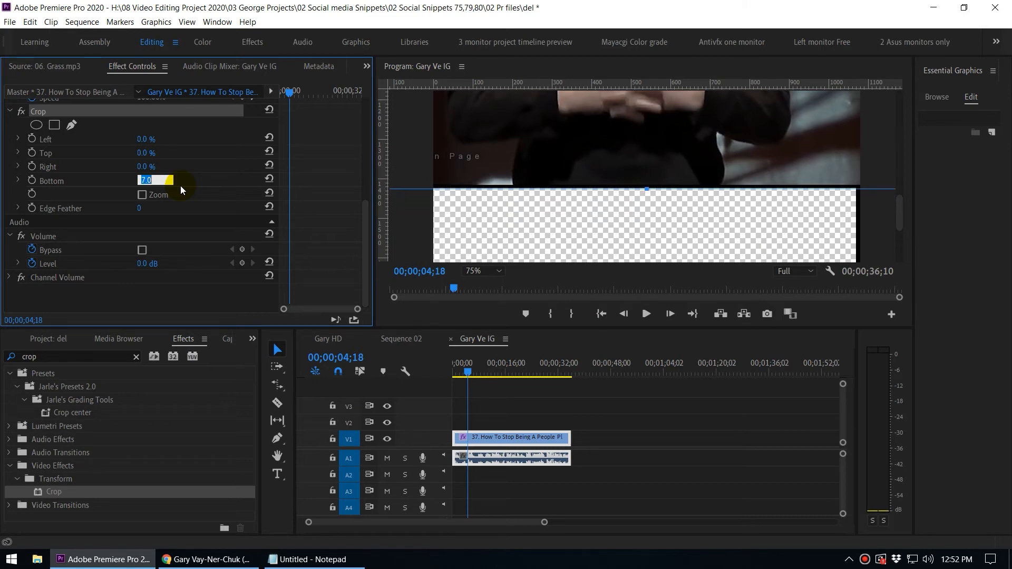
left_click(221, 176)
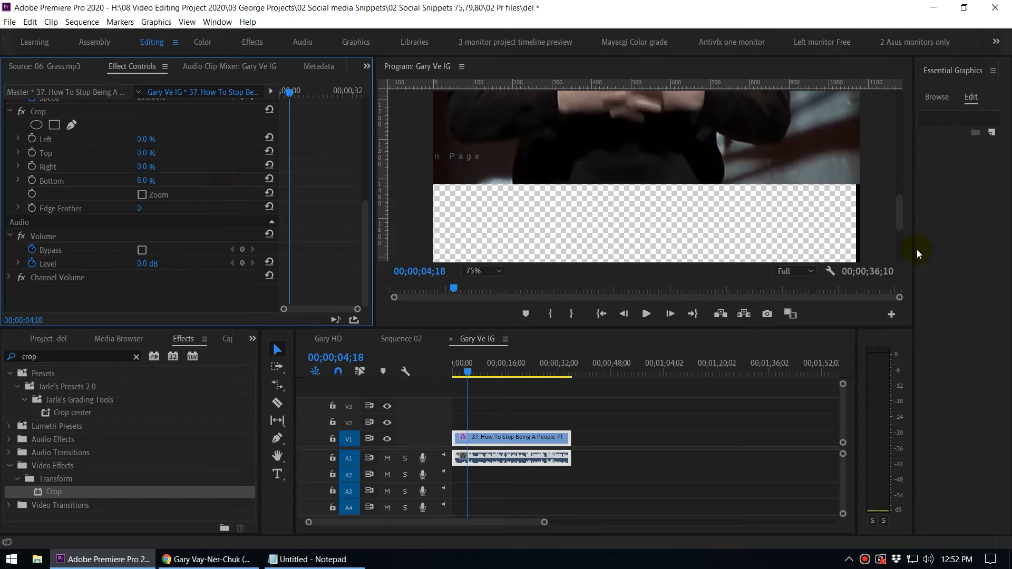
Step: Set the clip's top crop to 8% to remove the black bar above the picture, and check the frame at 00;00;07;06
left_click_drag(899, 221, 900, 150)
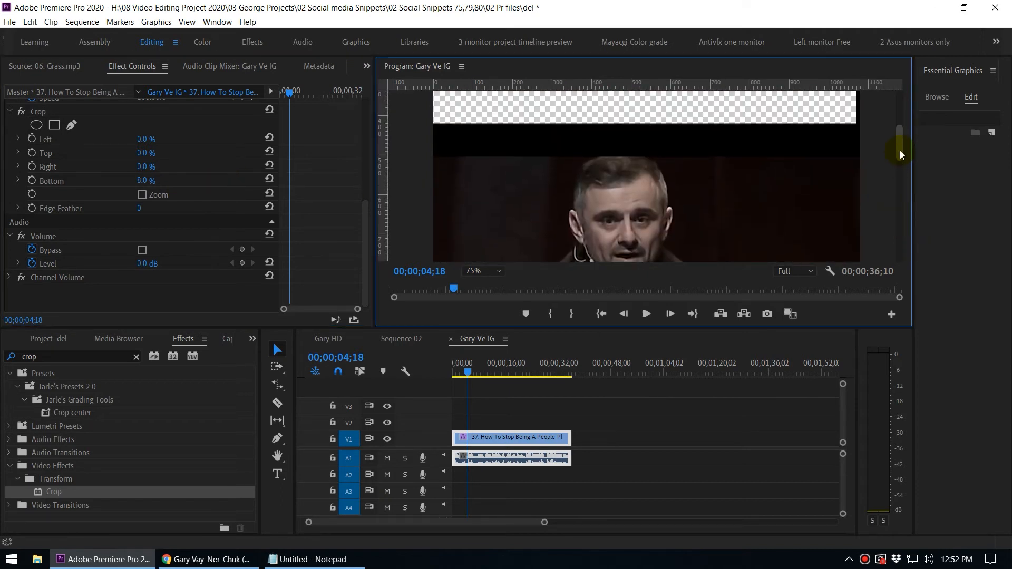
left_click(143, 154)
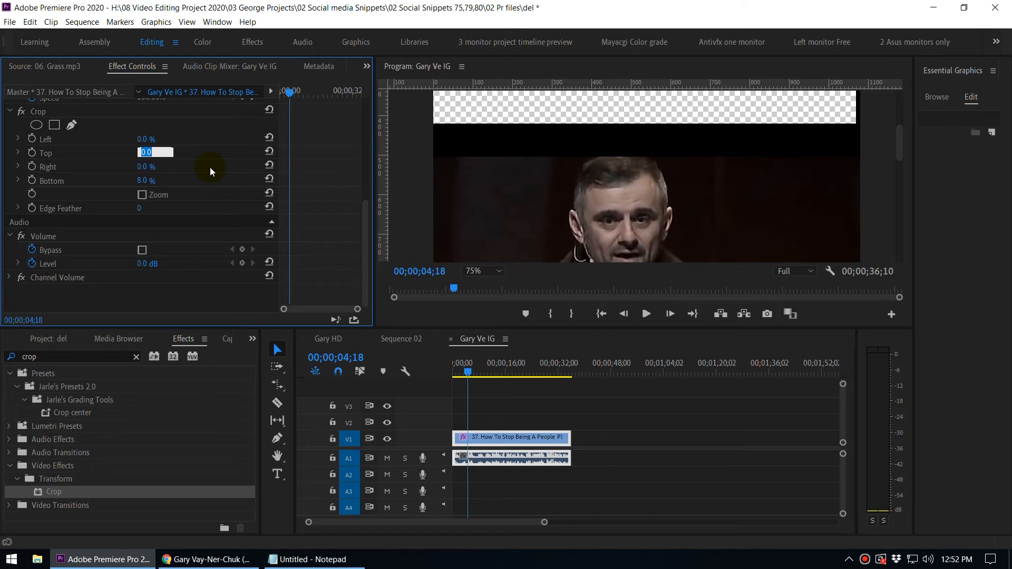
key("Up")
key("Up")
key("Up")
key("Up")
key("Up")
key("Up")
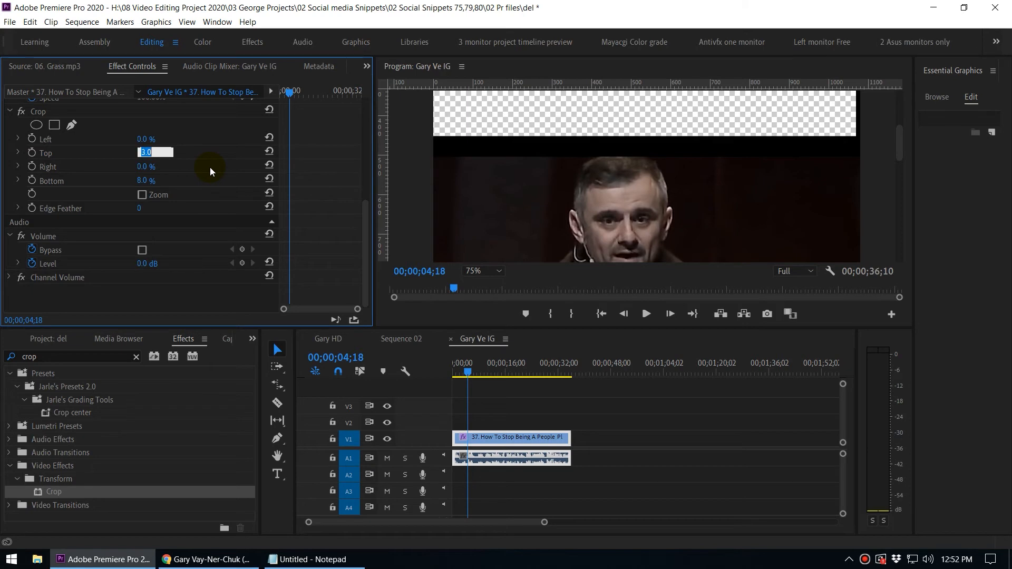
key("Up")
key("Up")
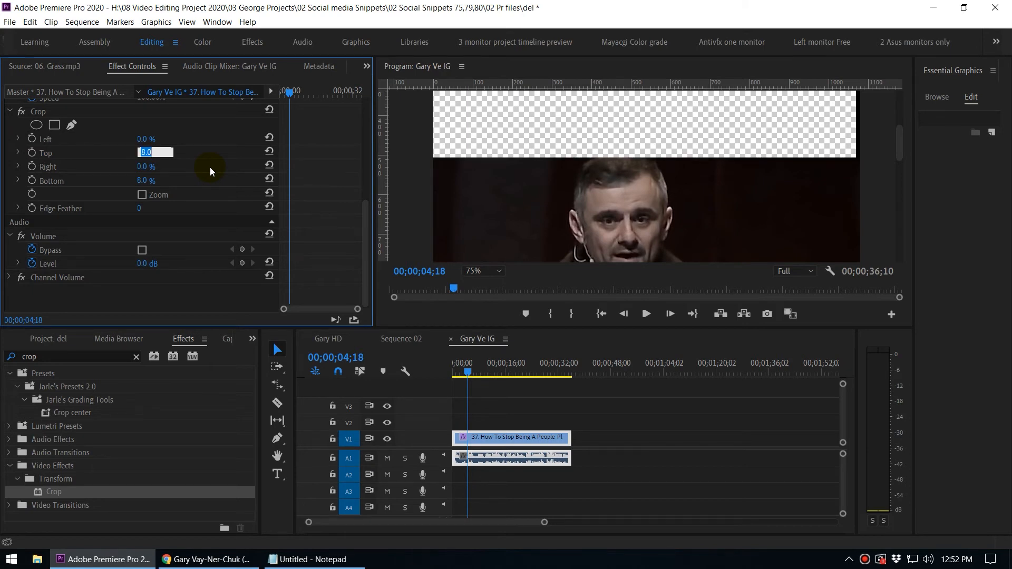
left_click(542, 398)
left_click(477, 366)
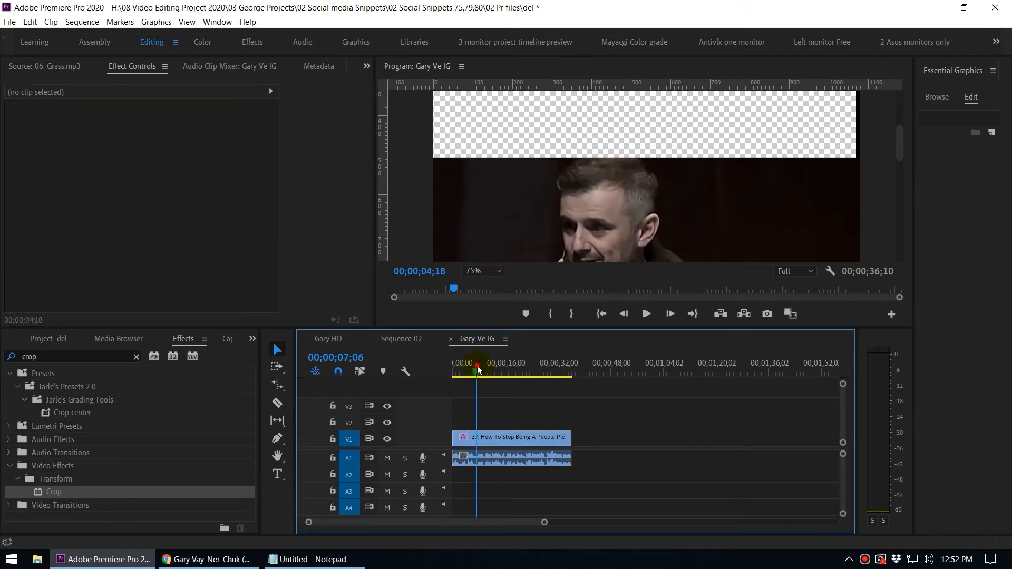
Step: Fit the frame in the program view and set the talk clip's horizontal position to 589, checking the framing at 00;00;08;00
left_click(483, 271)
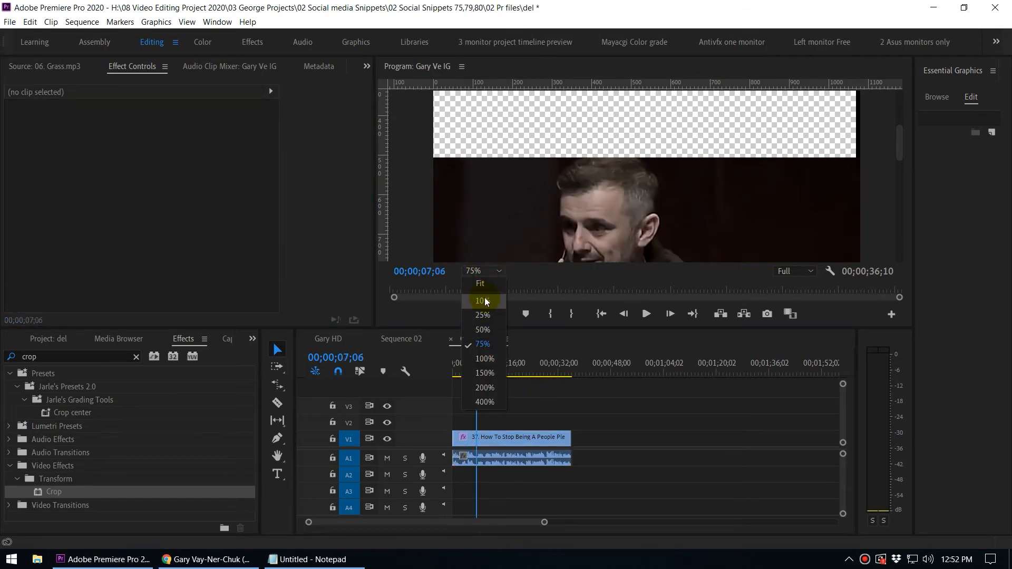
left_click(485, 288)
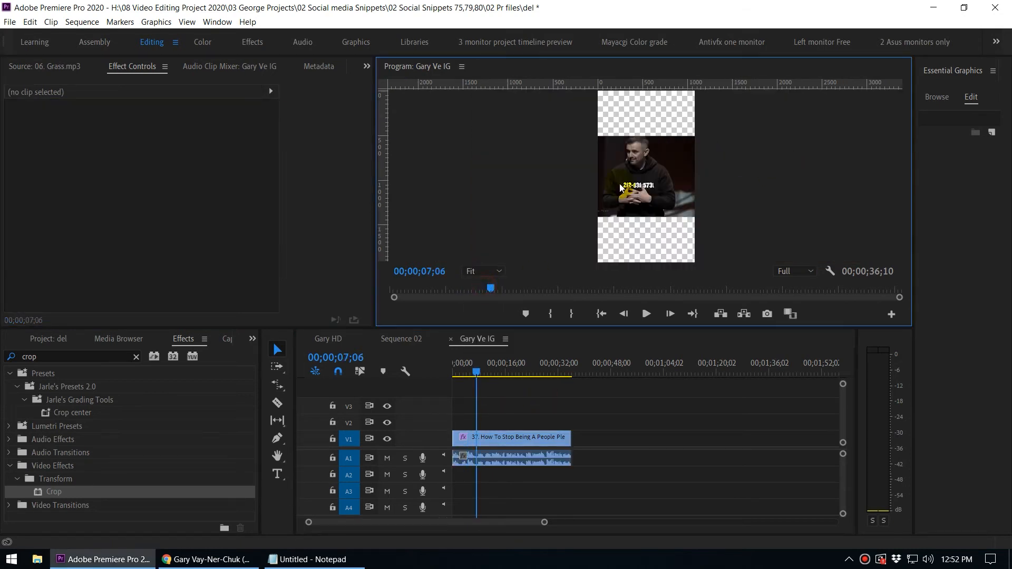
left_click_drag(477, 375, 488, 381)
left_click(486, 437)
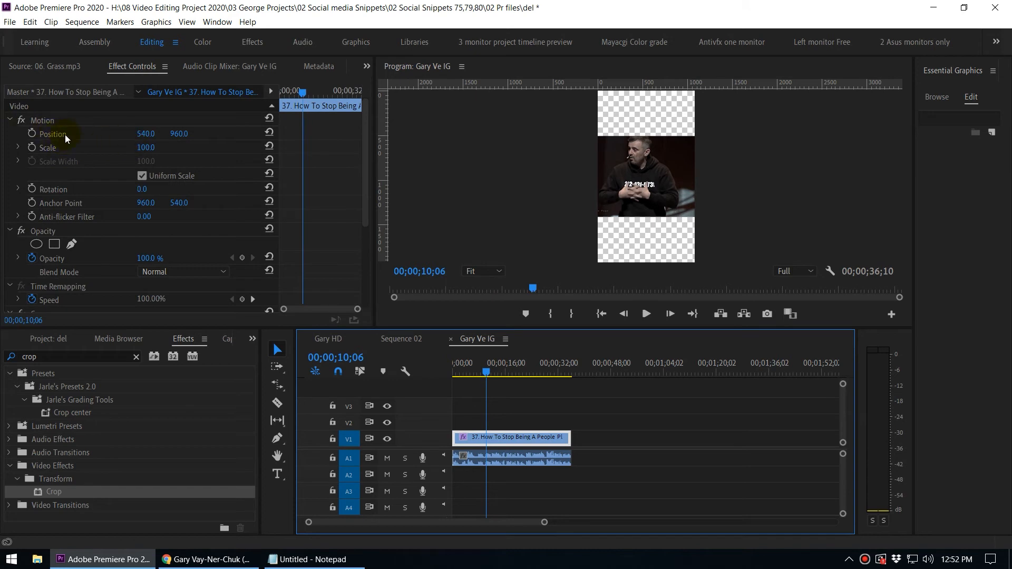
left_click_drag(146, 133, 172, 134)
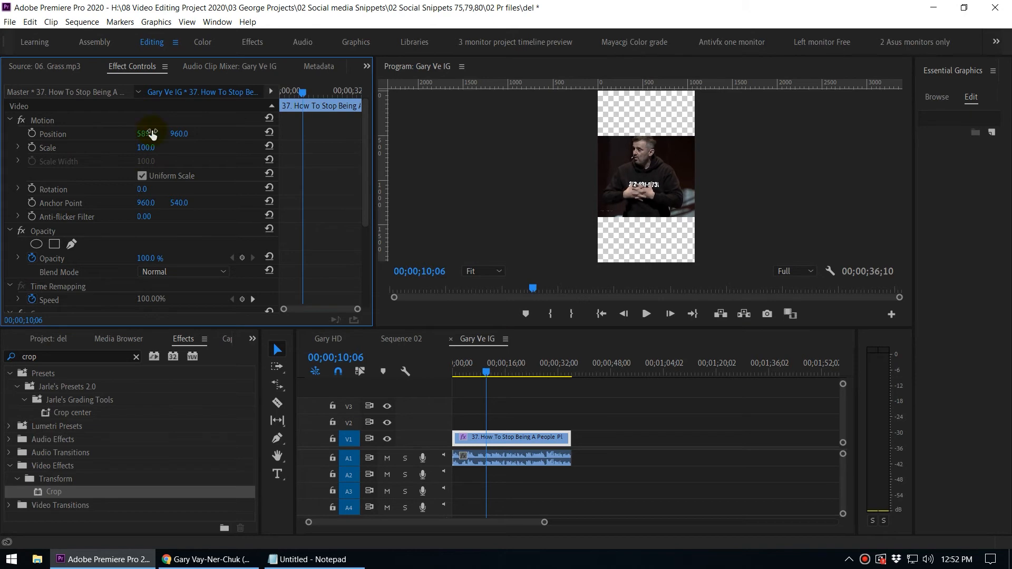
mouse_move(482, 367)
left_mouse_down()
mouse_move(425, 375)
mouse_move(480, 368)
left_mouse_up()
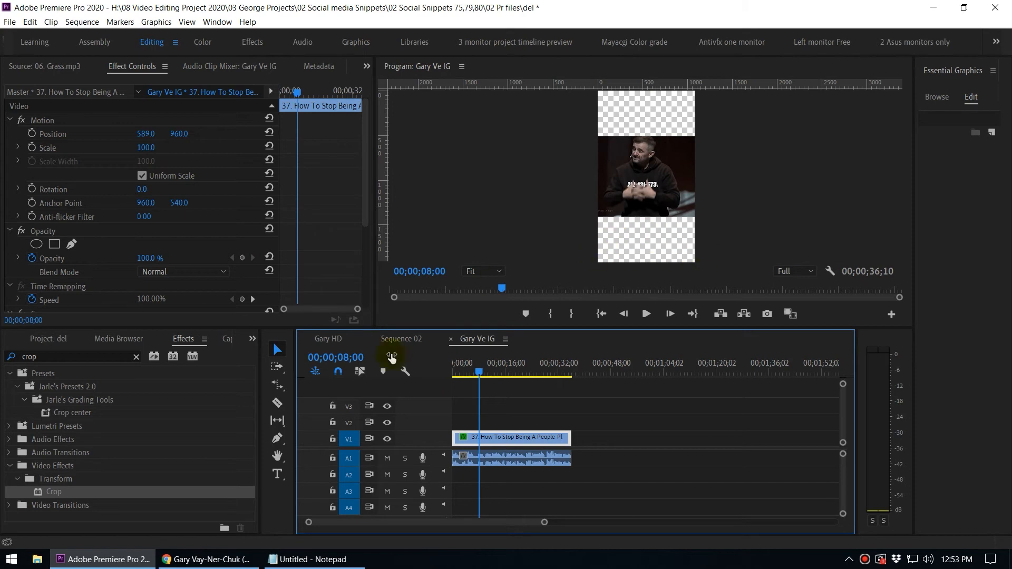
Step: Create a white (FFFFFF) 1080 x 1920 color matte at 29.97 fps in the project, keeping the name Color Matte
left_click(42, 340)
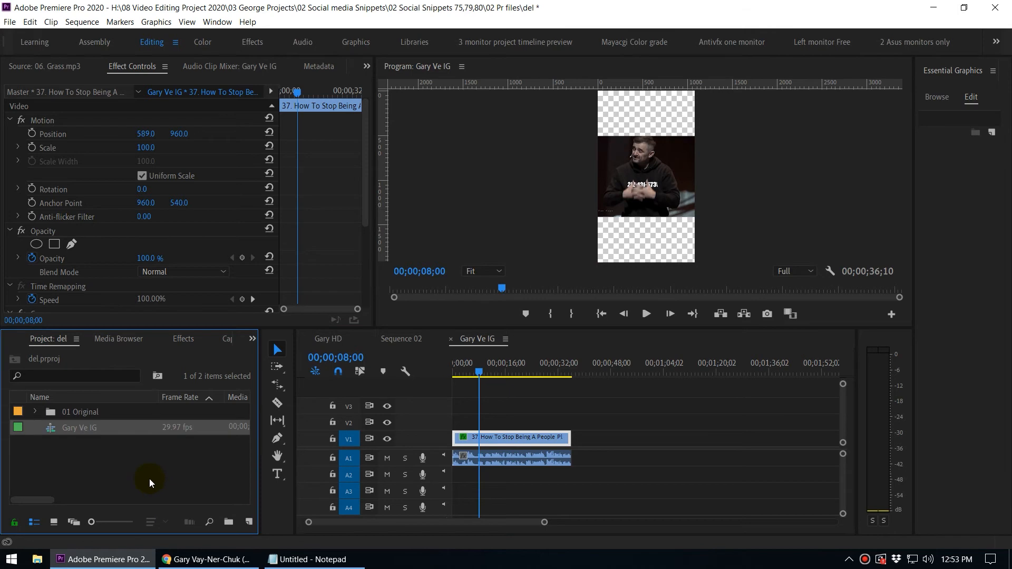
right_click(125, 472)
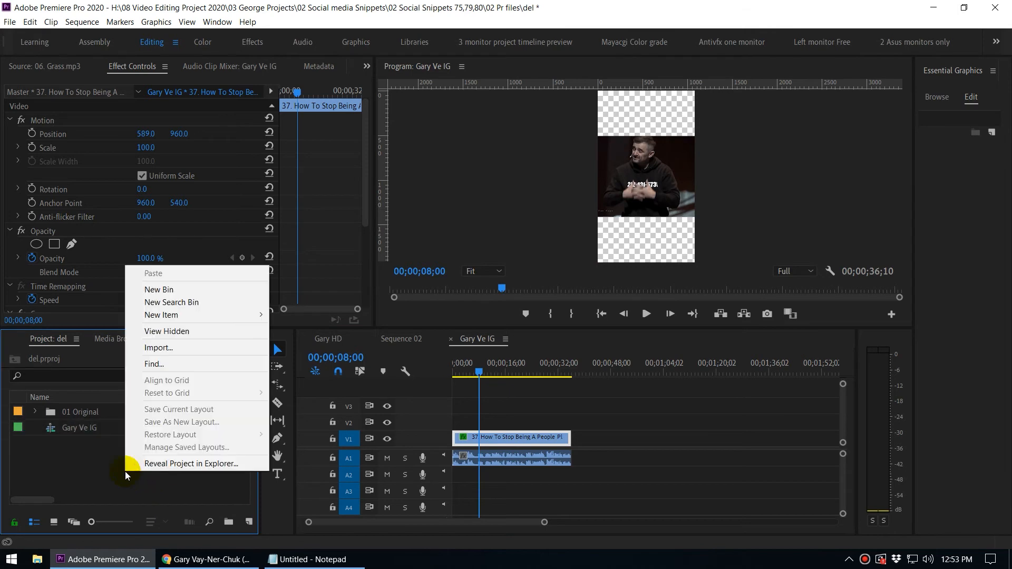
mouse_move(185, 315)
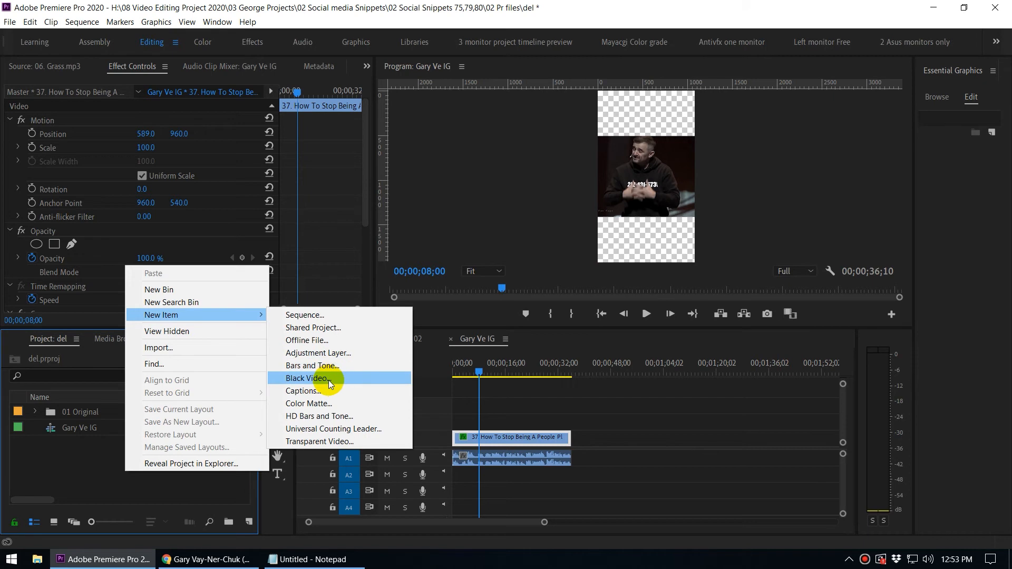
left_click(332, 403)
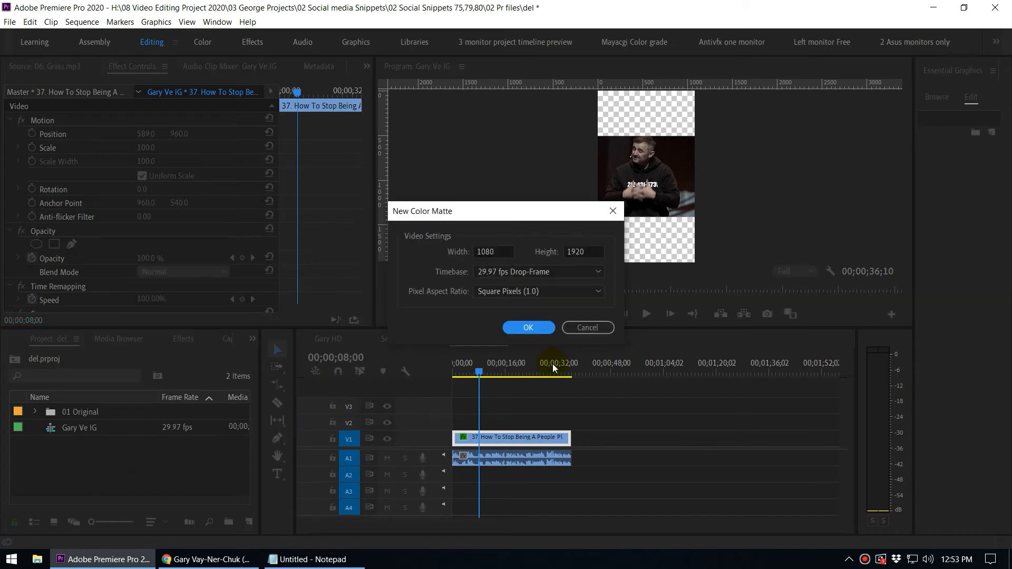
left_click_drag(507, 204, 307, 255)
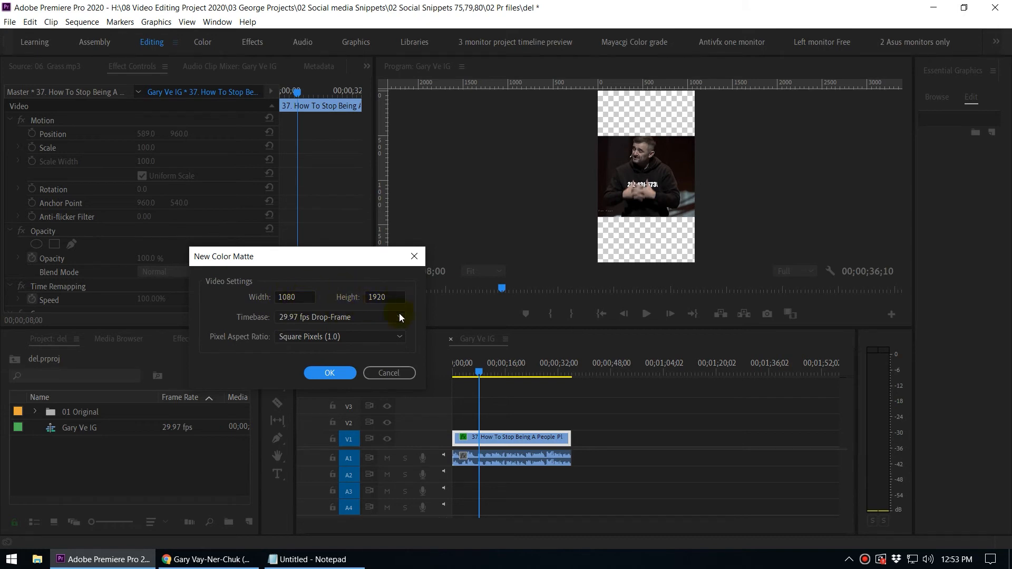
left_click(323, 376)
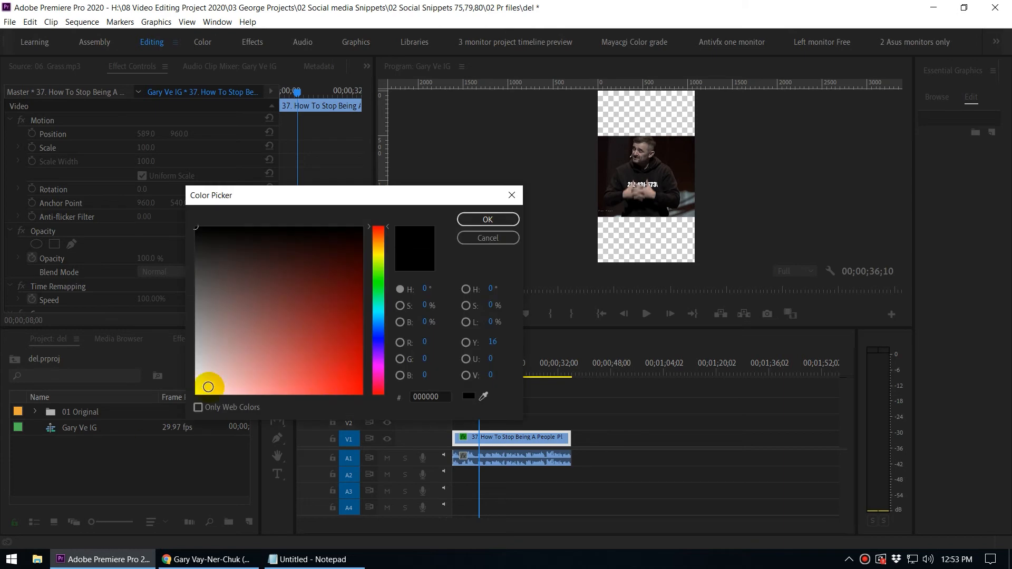
left_click(199, 393)
left_click(489, 220)
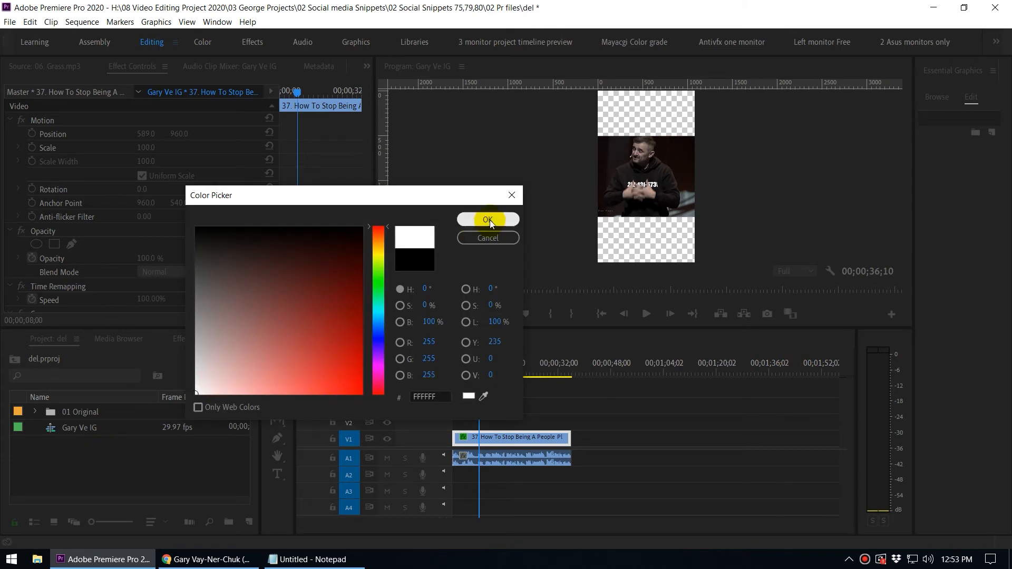
left_click(476, 302)
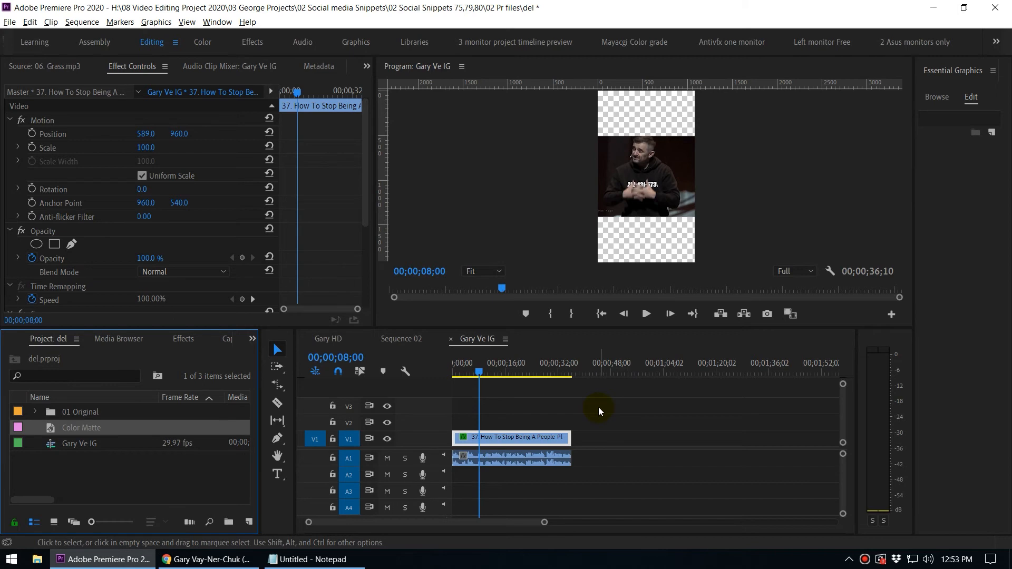
Step: Raise the talk clip to track V2 and place the Color Matte beneath it at the start of track V1
left_click(536, 407)
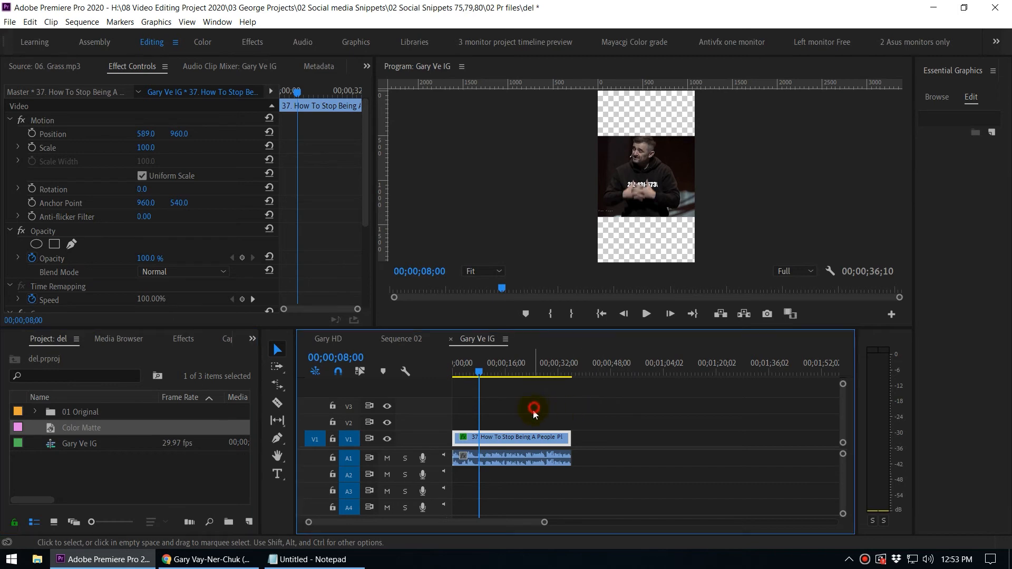
left_click(493, 437)
key("alt+Up")
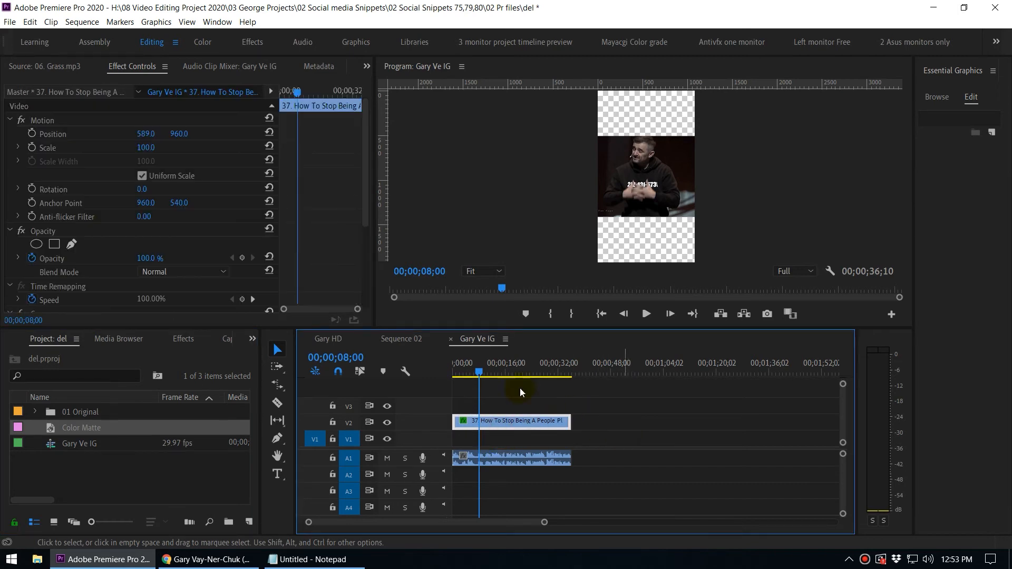
left_click_drag(471, 363, 419, 377)
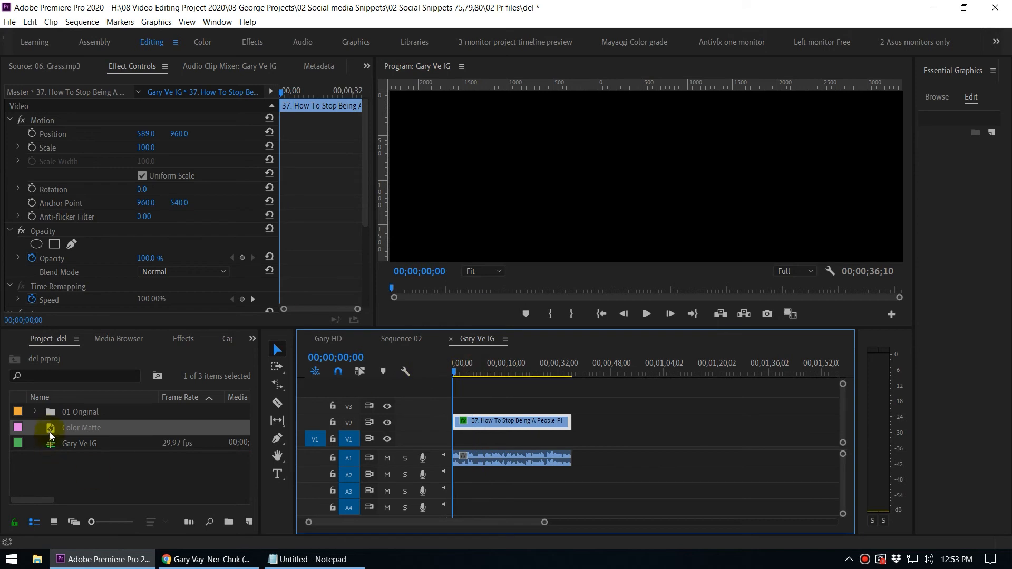
left_click_drag(50, 432, 556, 418)
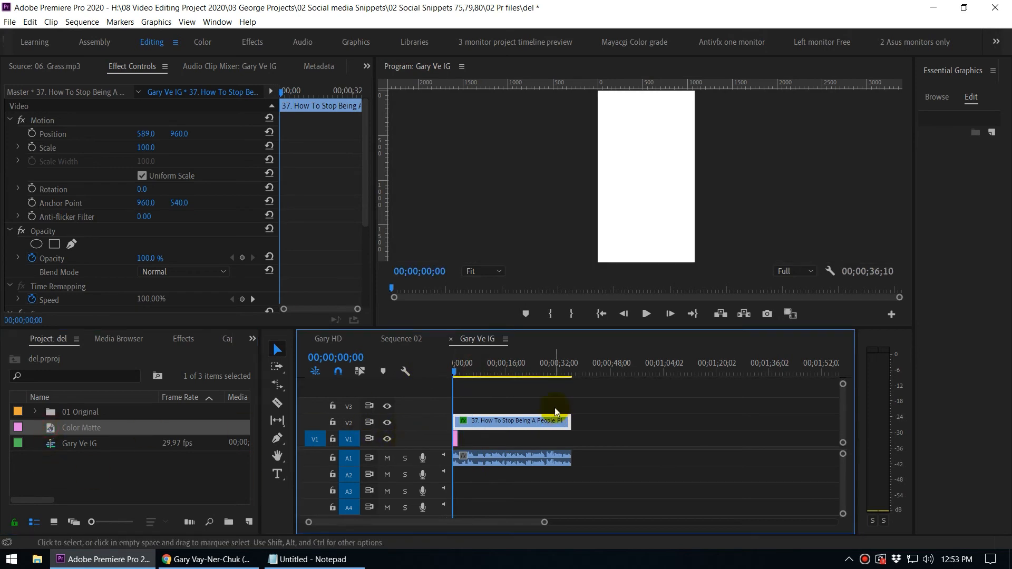
Step: Extend the Color Matte's end on track V1 to the playhead at the talk clip's end, 00;00;36;10
key("=")
key("=")
left_click_drag(477, 438, 749, 452)
key("-")
key("-")
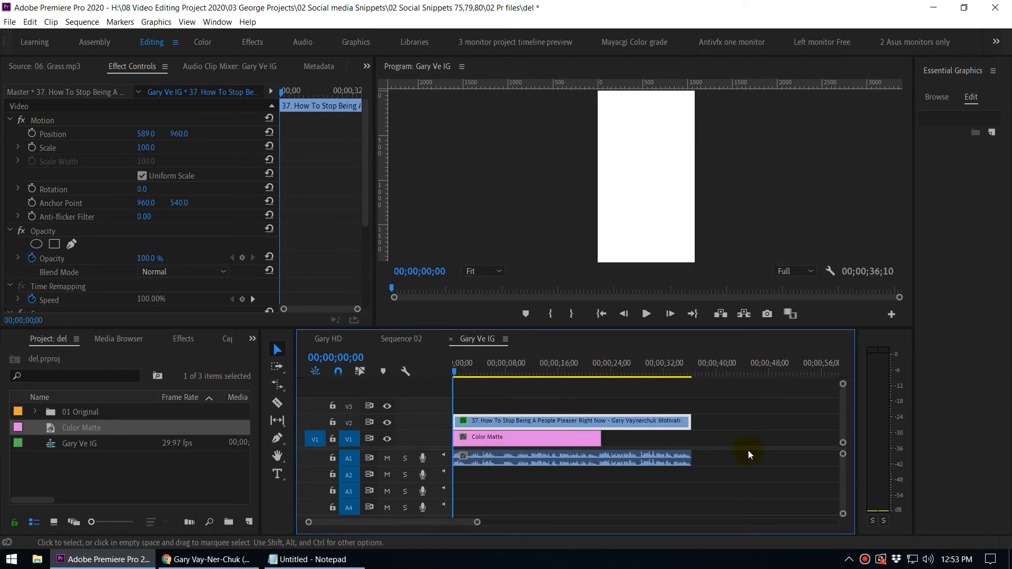
left_click(633, 442)
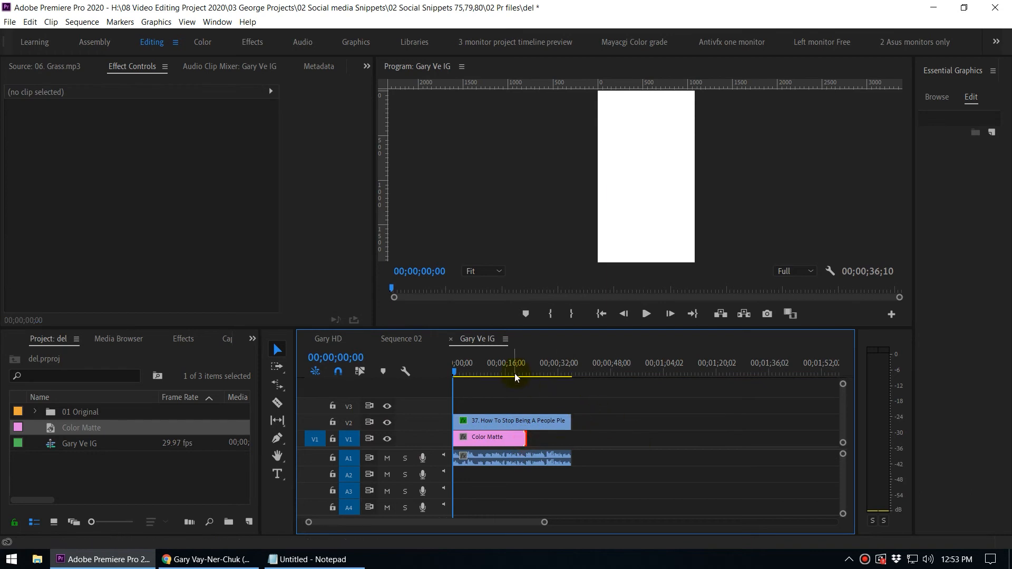
left_click_drag(514, 371, 574, 378)
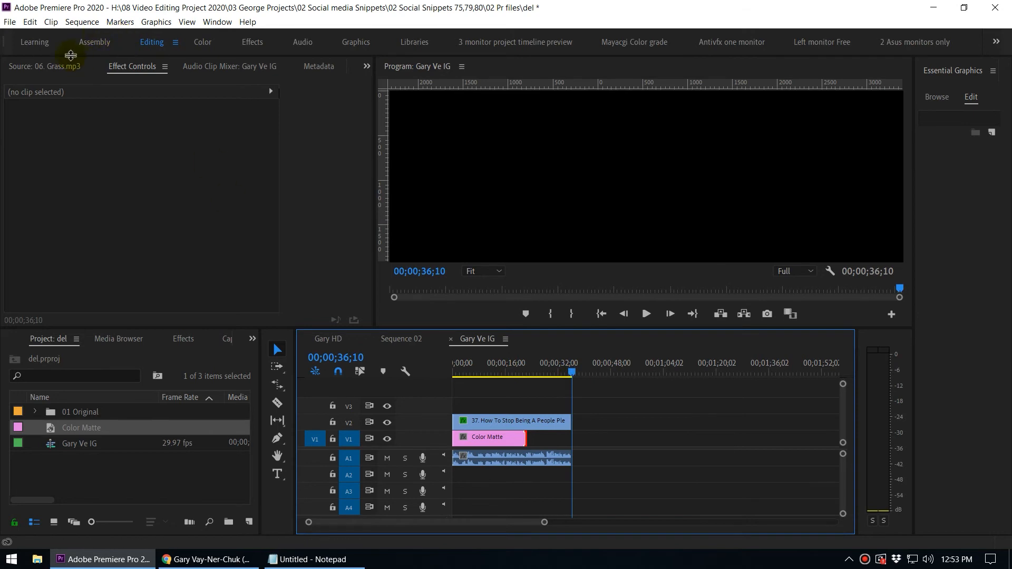
left_click(73, 25)
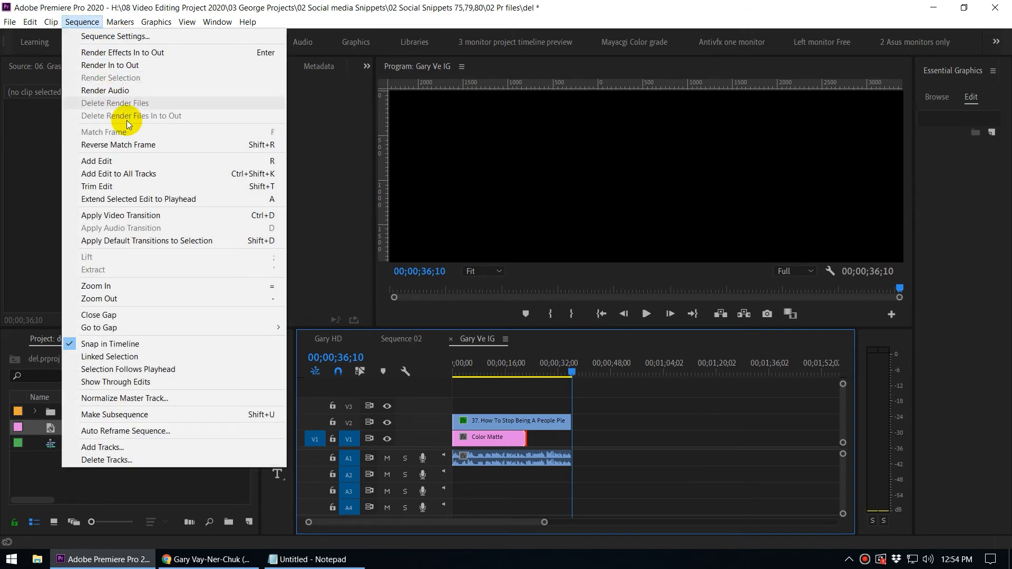
left_click(143, 199)
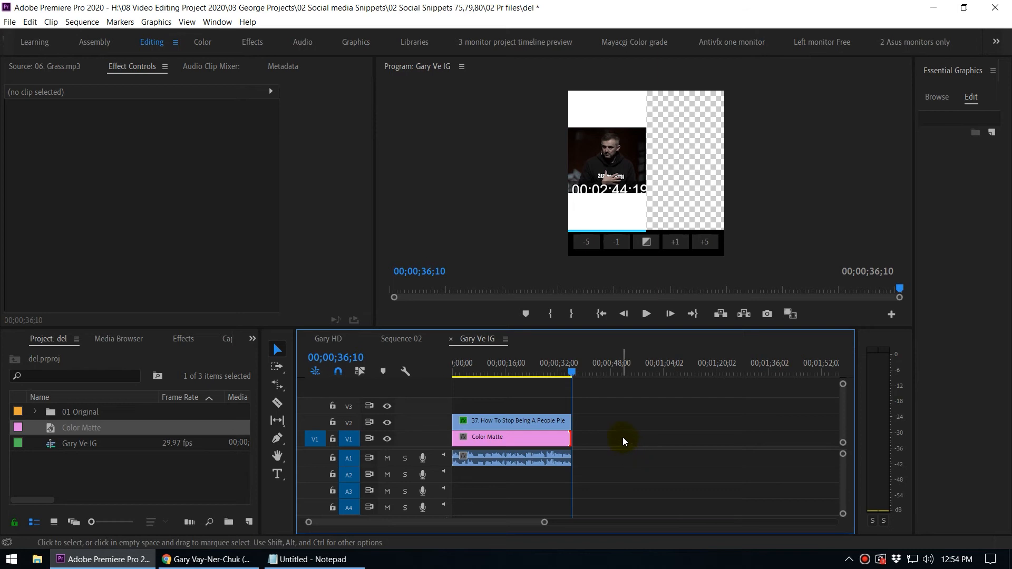
Step: Try shortening the Color Matte's end to the playhead at 00;00;18;11 using the extend-edit command
left_click(528, 363)
left_click(514, 365)
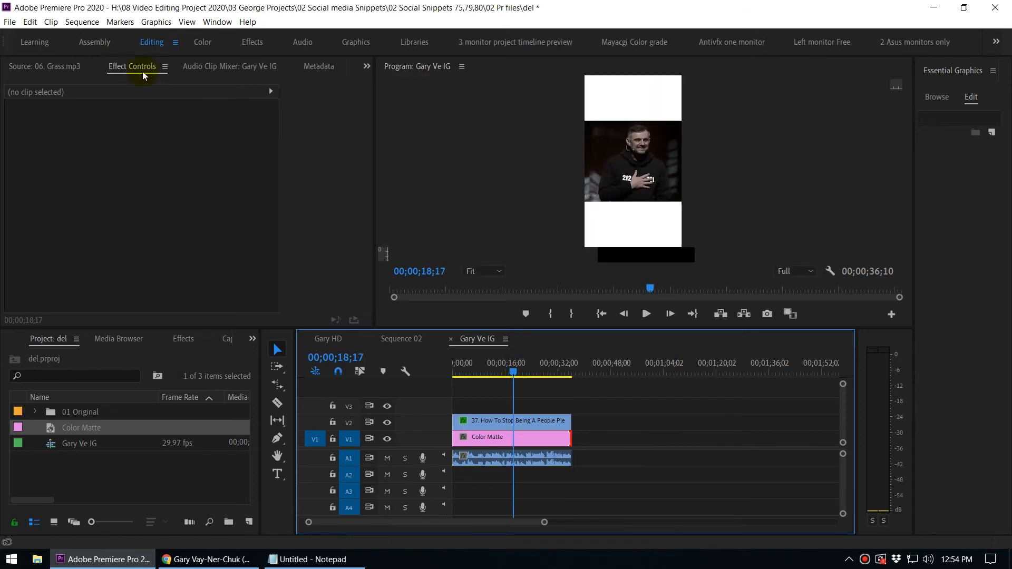
left_click(73, 24)
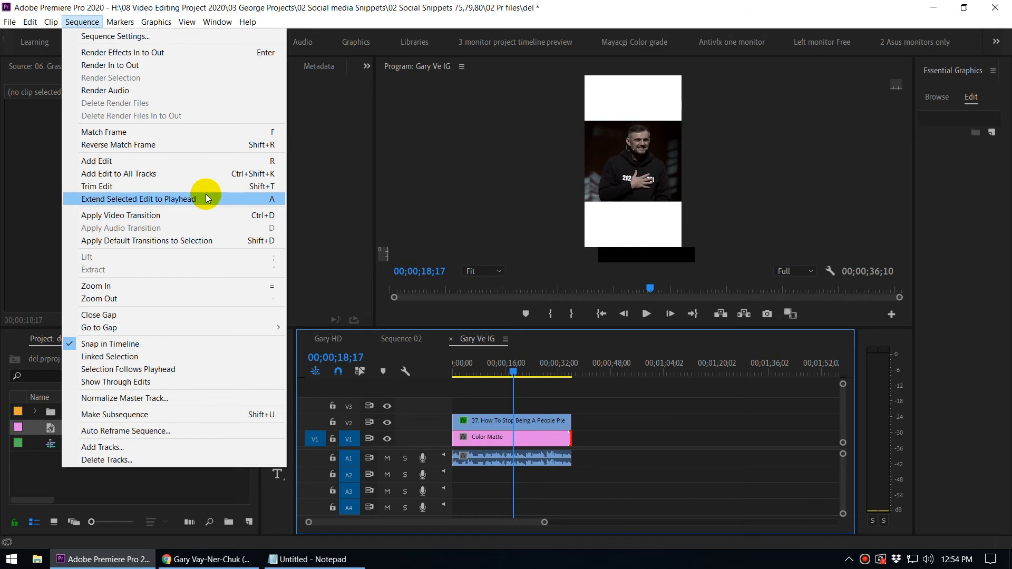
left_click(515, 373)
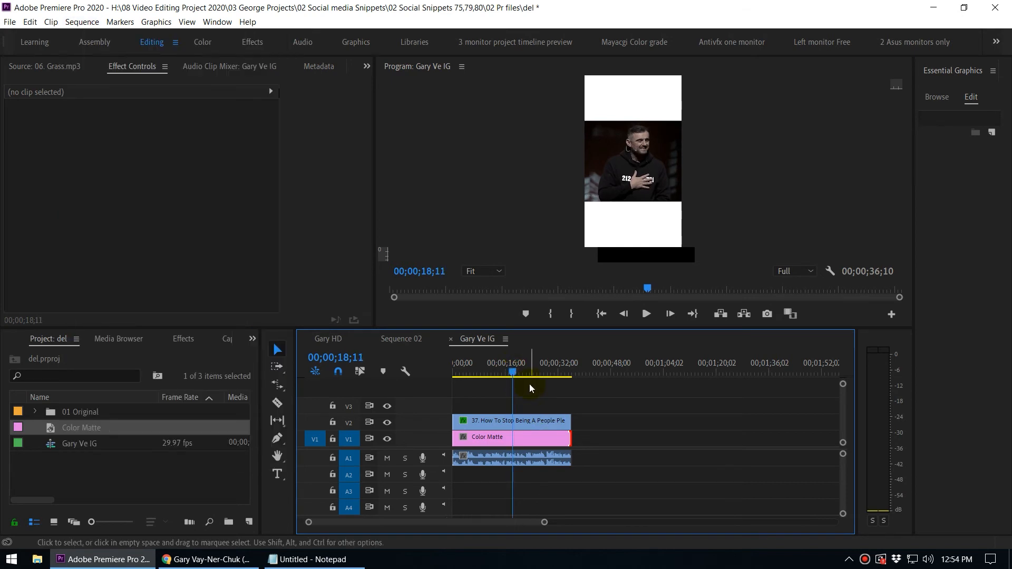
key("e")
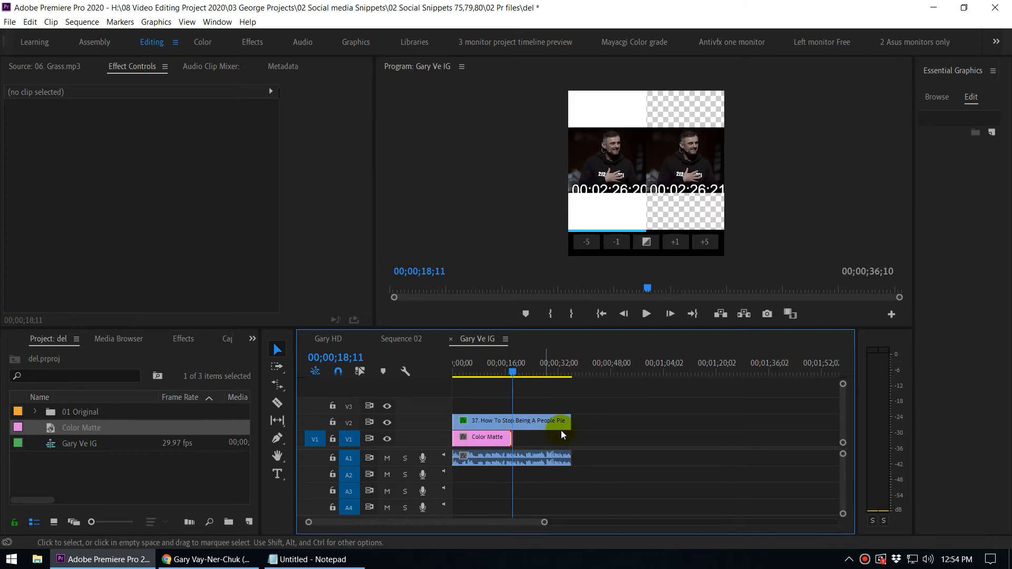
Step: Extend the Color Matte's end back out to the talk clip's end at 00;00;36;10 and deselect the edit point
left_click_drag(547, 373, 553, 372)
key("Down")
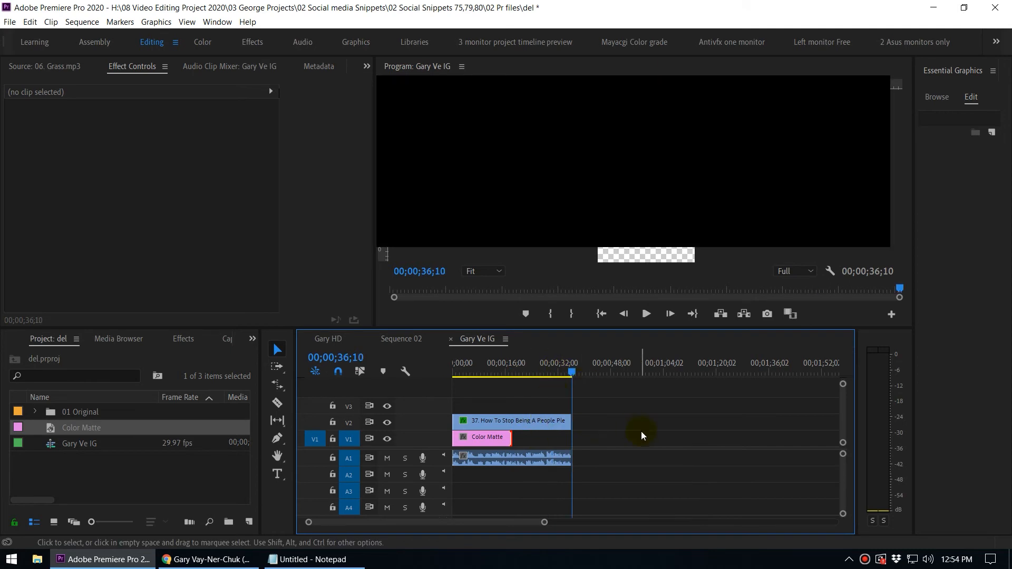
key("e")
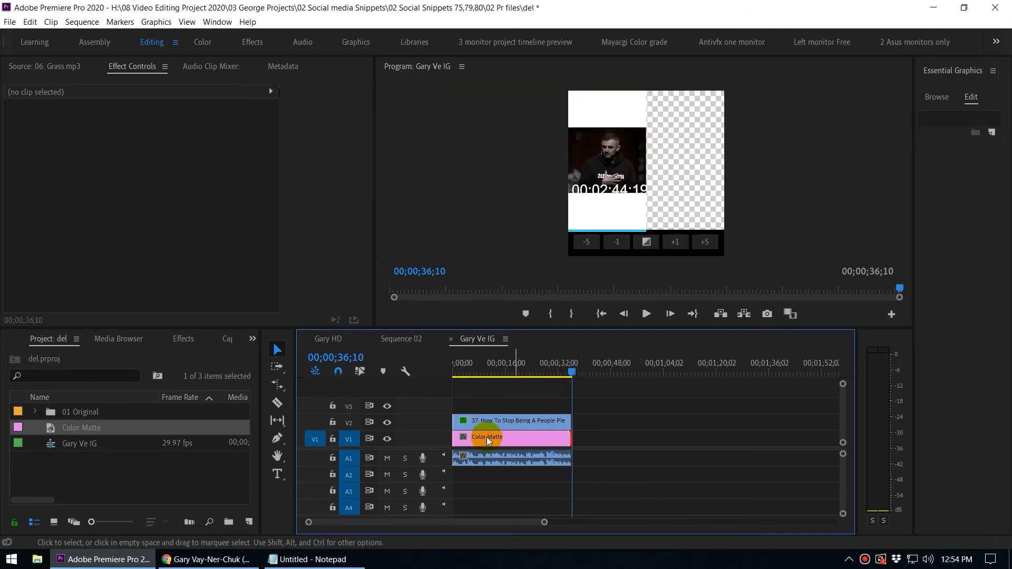
left_click(616, 439)
left_click(567, 439)
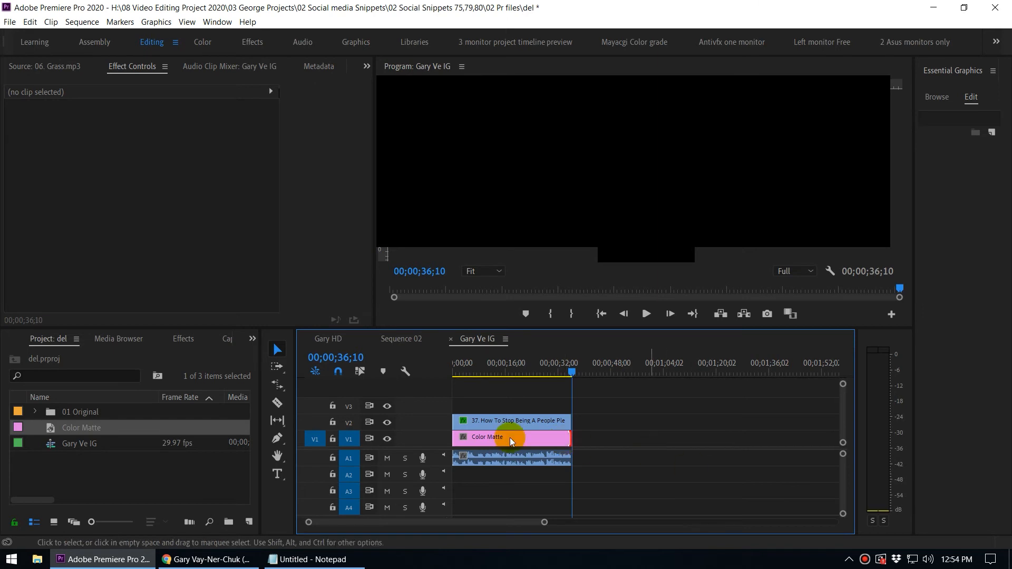
left_click(634, 433)
Step: Inspect the talk clip over the white matte at 00;00;09;00 with 25% magnification, and return the program view to Fit
left_click_drag(525, 372, 485, 335)
left_click(469, 271)
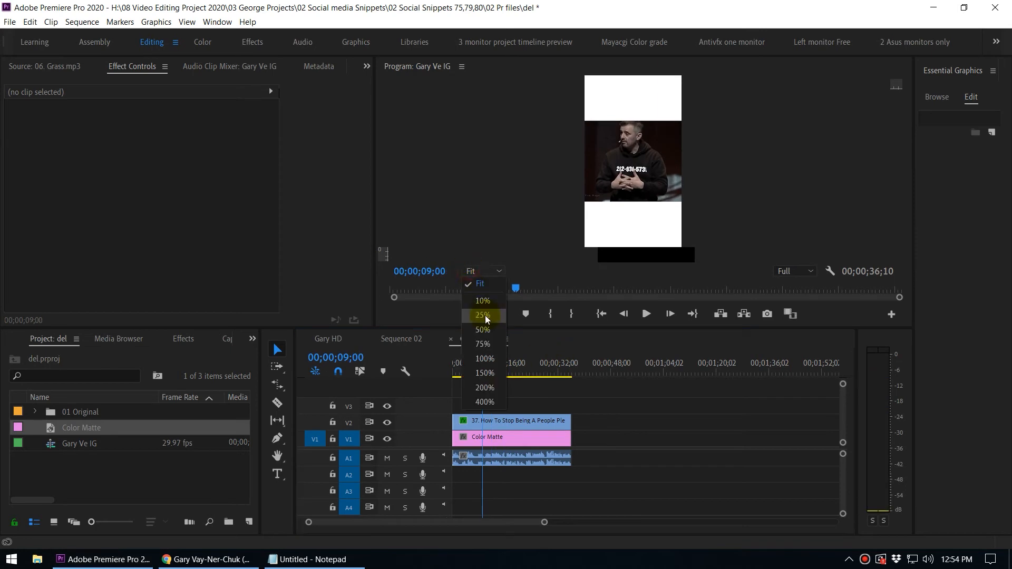
left_click(485, 315)
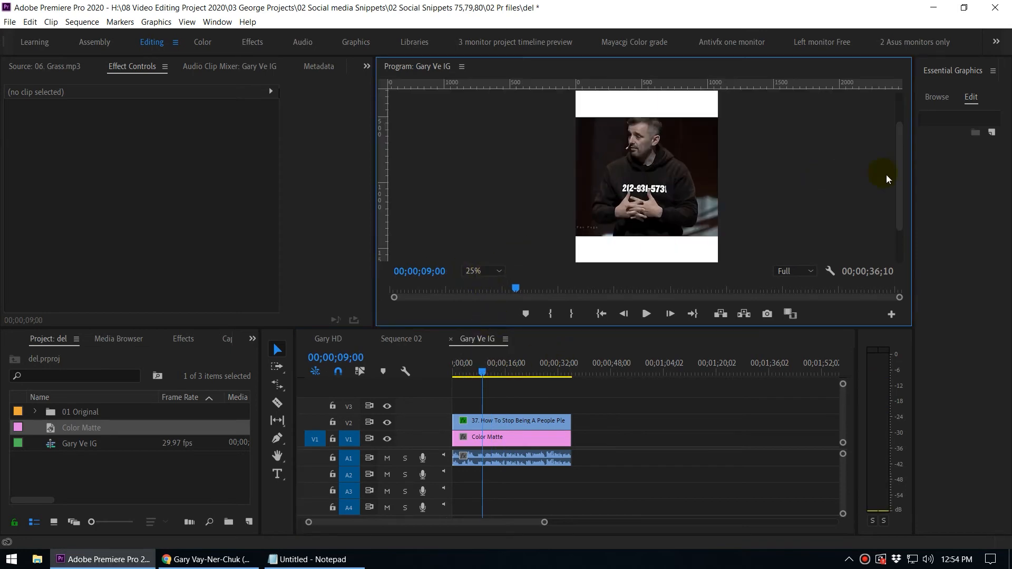
left_click_drag(899, 178, 899, 231)
left_click(475, 271)
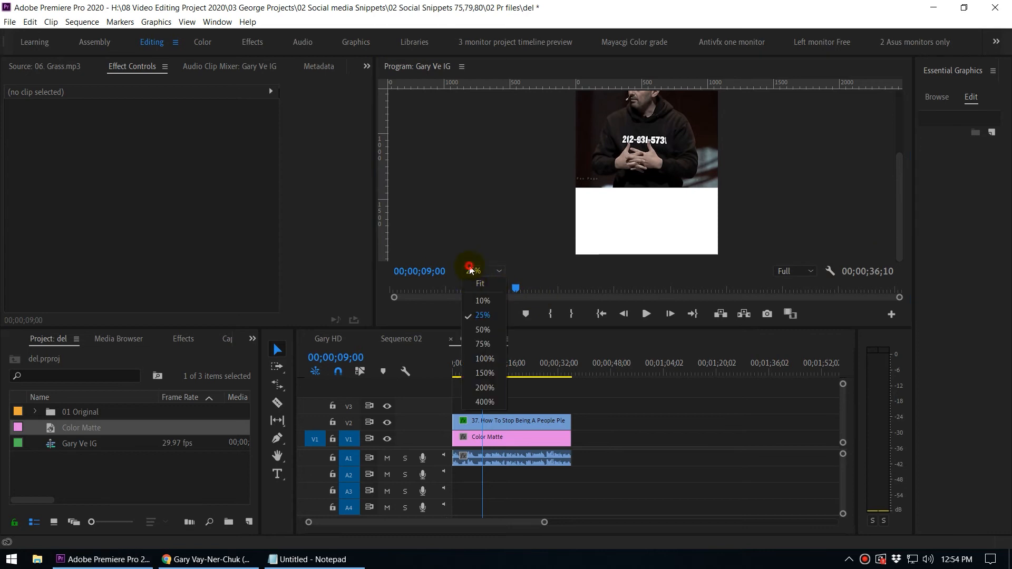
left_click(473, 284)
Step: Play the opening seconds of the composition in an enlarged program view, and restore the normal layout
key("grave")
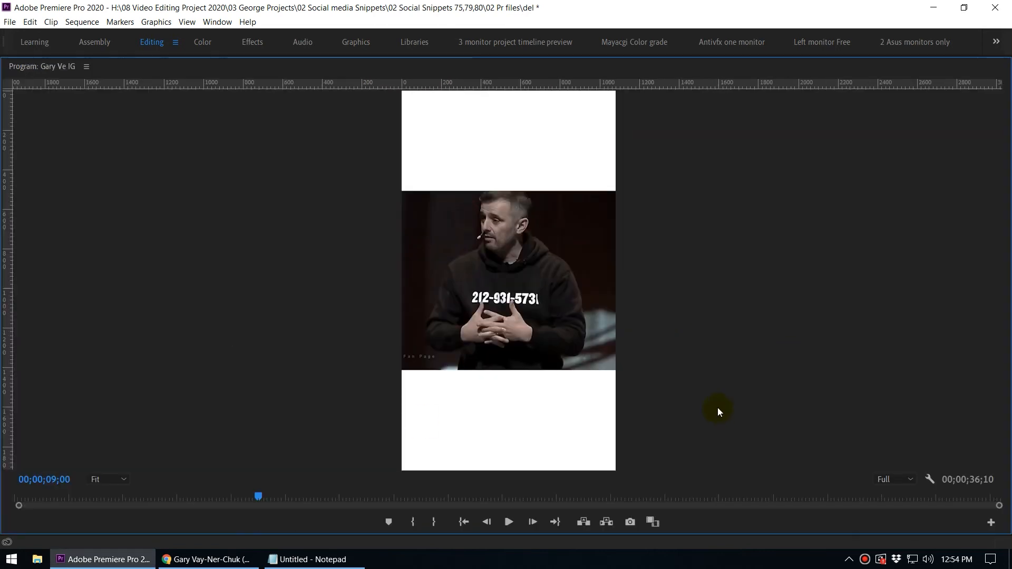
left_click_drag(219, 496, 98, 493)
key("space")
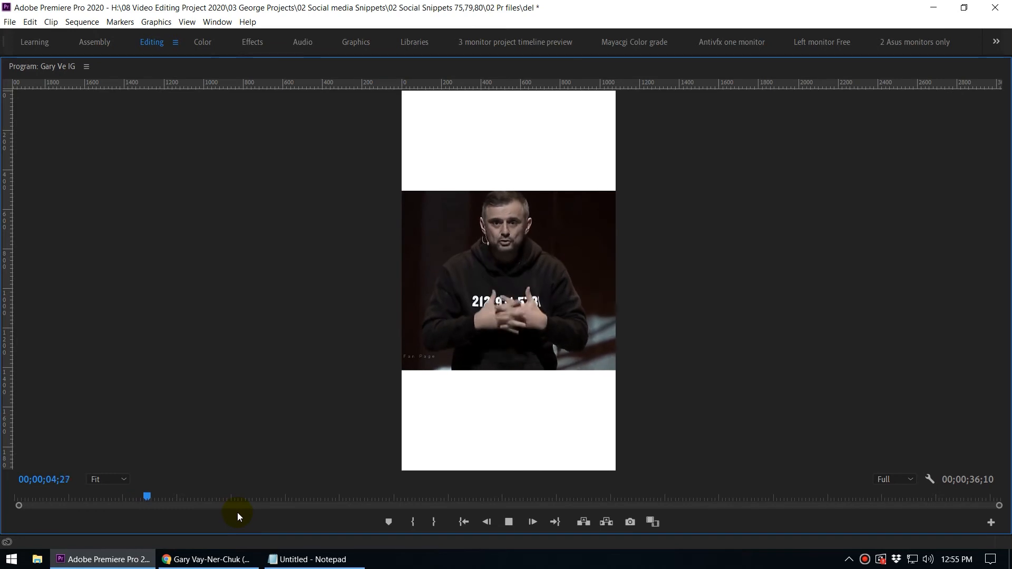
key("space")
key("grave")
Step: Switch to Chrome to examine the headline styling on the Instagram posts, and return to Premiere Pro
left_click(208, 559)
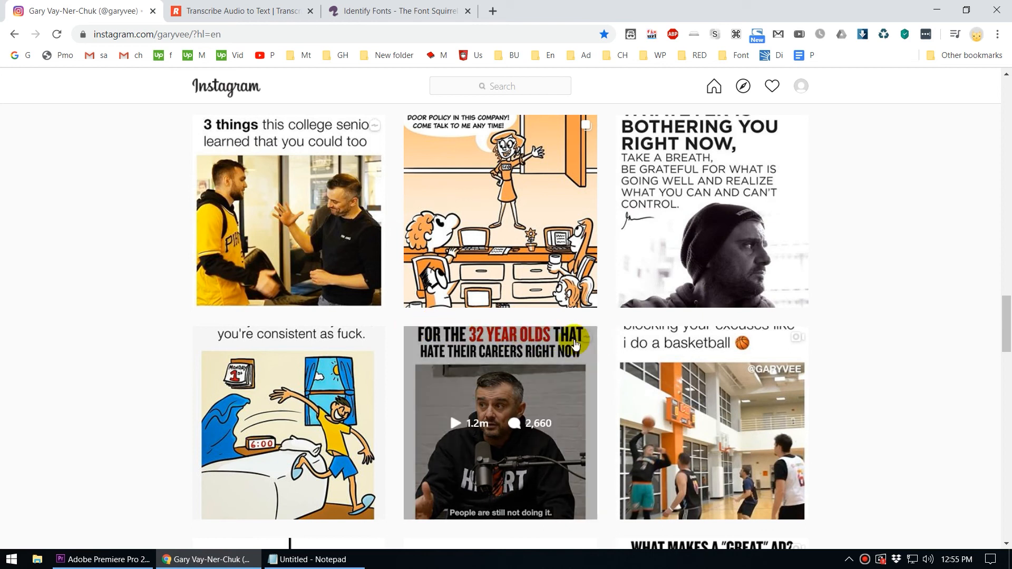
left_click(200, 558)
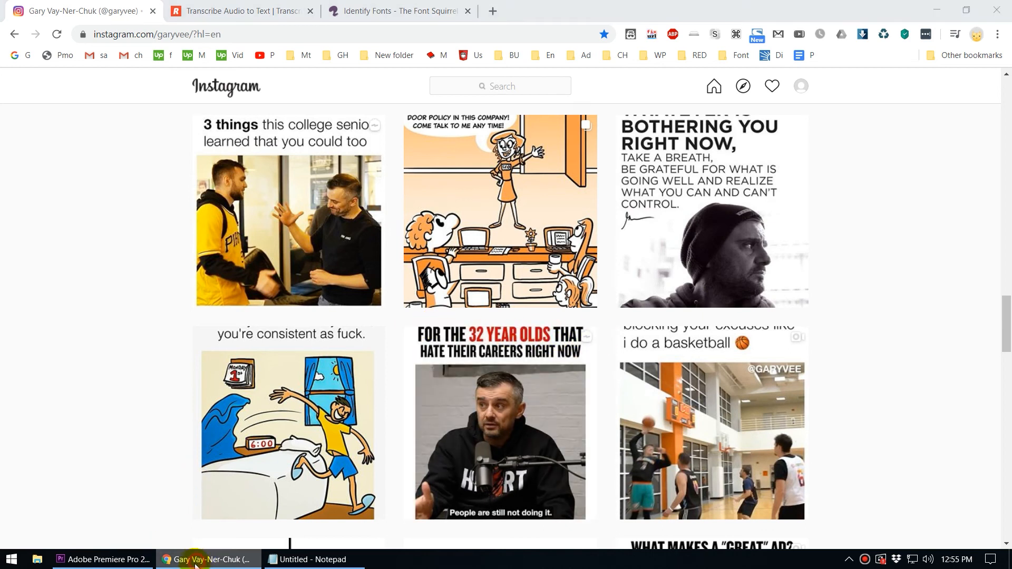
left_click_drag(464, 363, 413, 371)
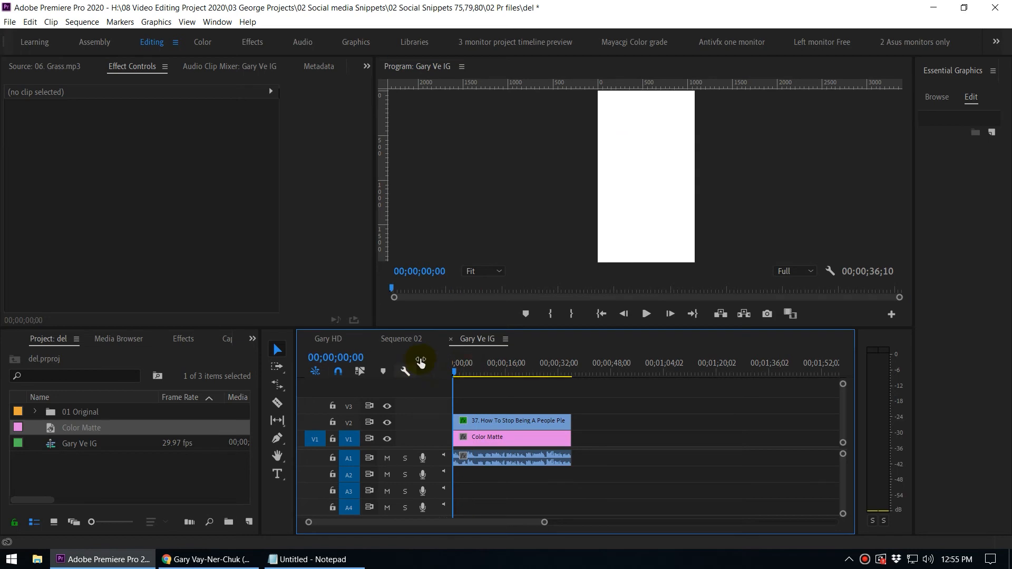
Step: Switch to Notepad, copy the two-line headline "Stop Being a People Pleaser", and minimize the window
left_click(317, 558)
left_click(287, 174)
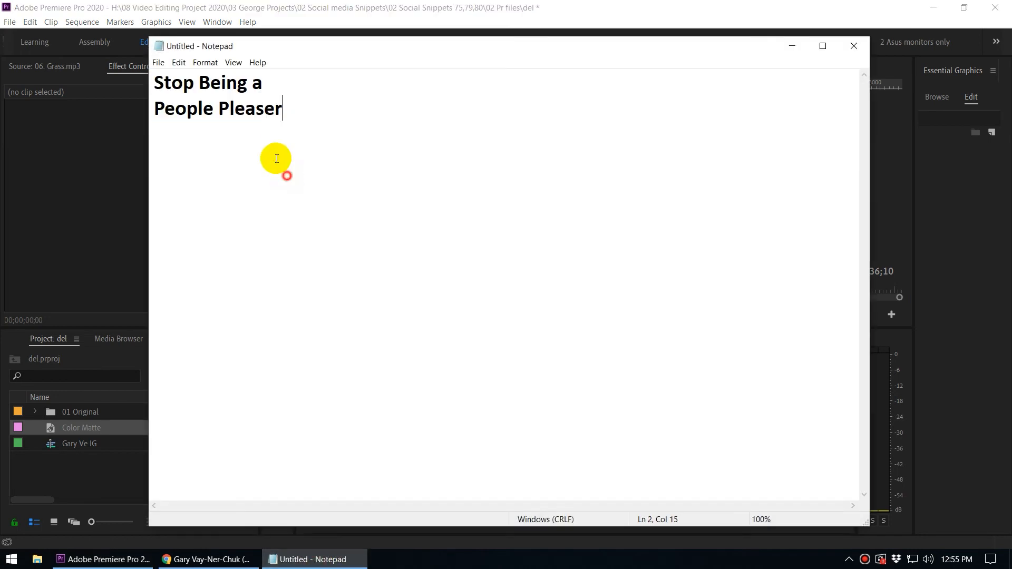
left_click(272, 84)
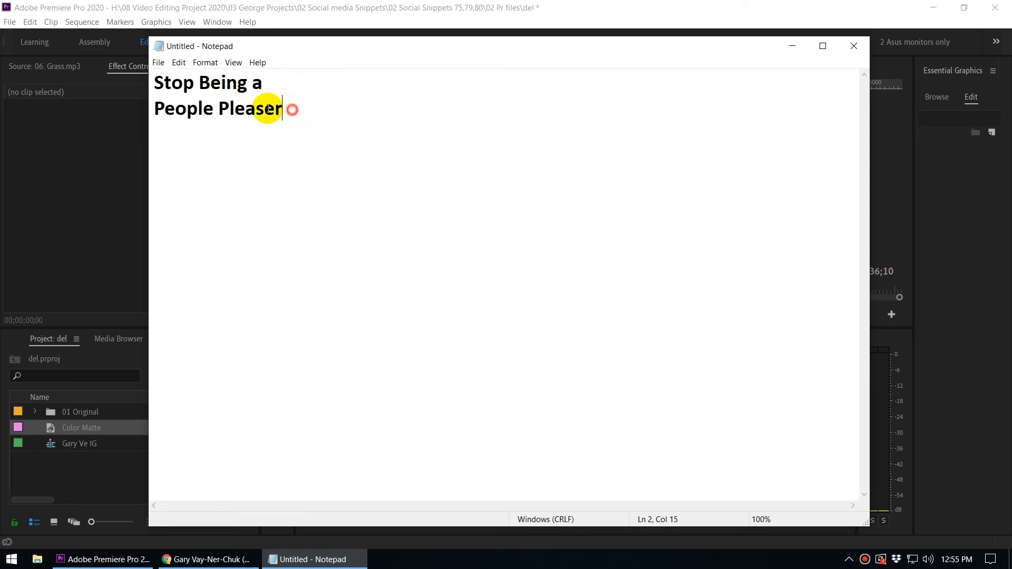
left_click_drag(285, 113, 153, 77)
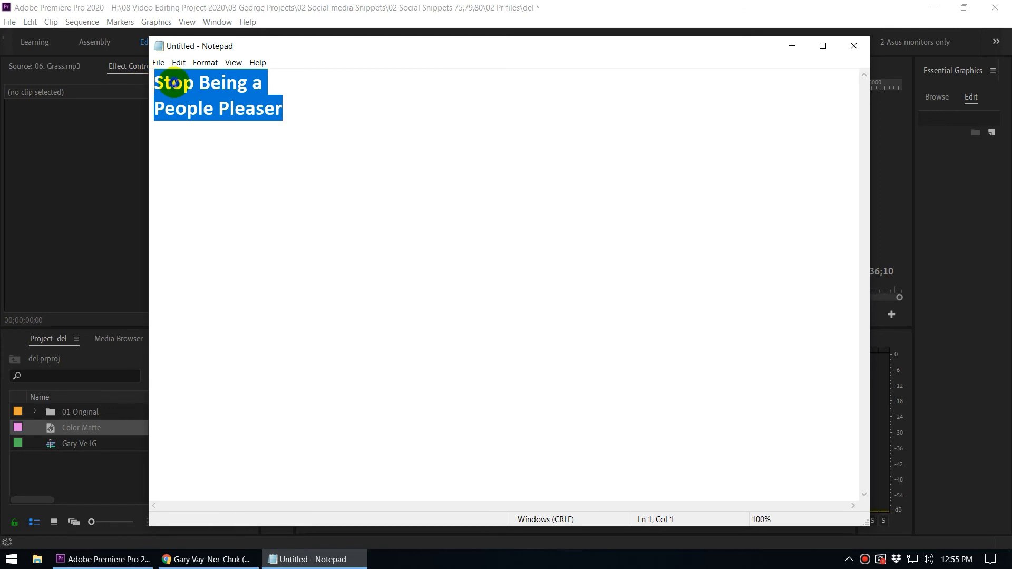
right_click(174, 82)
left_click(215, 117)
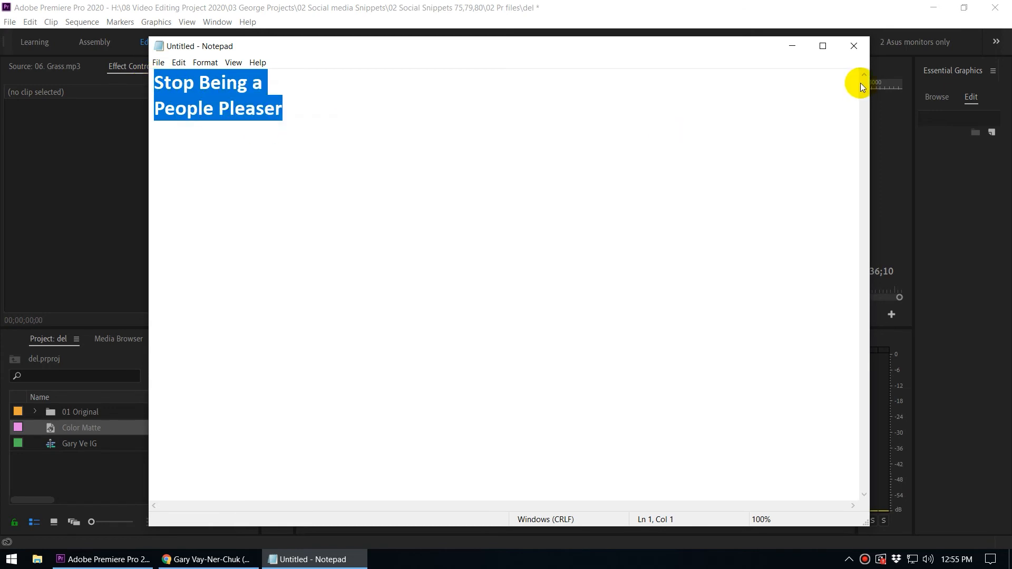
left_click(792, 46)
Step: Create a text layer over the talk clip at 00;00;07;18 and paste in the copied headline
left_click(278, 474)
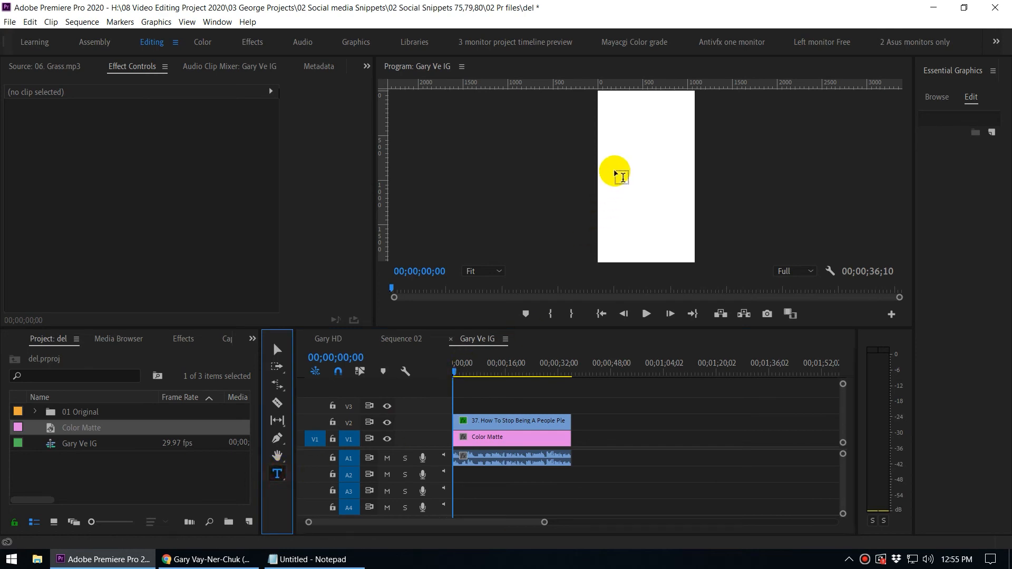
left_click(477, 369)
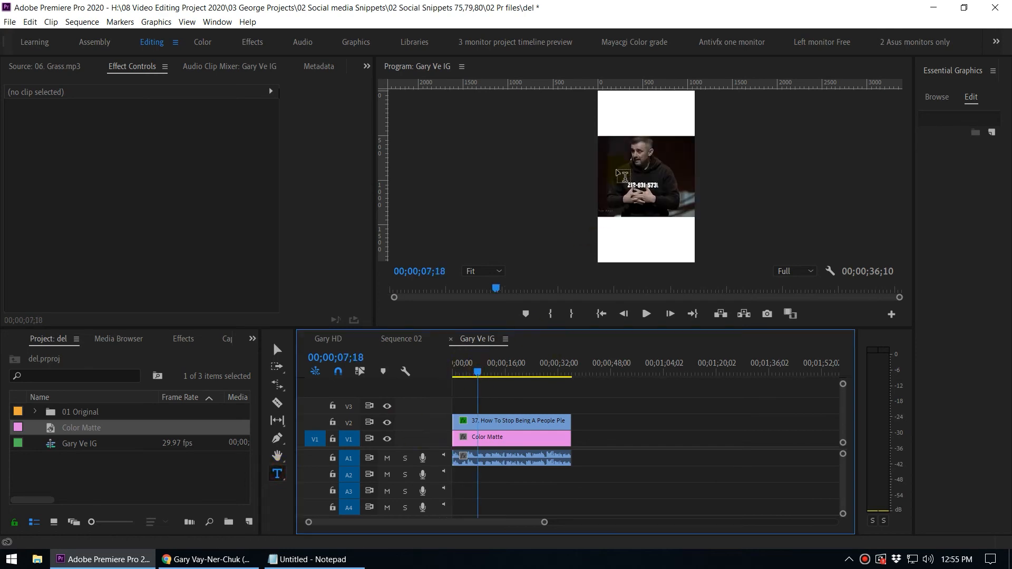
left_click(621, 161)
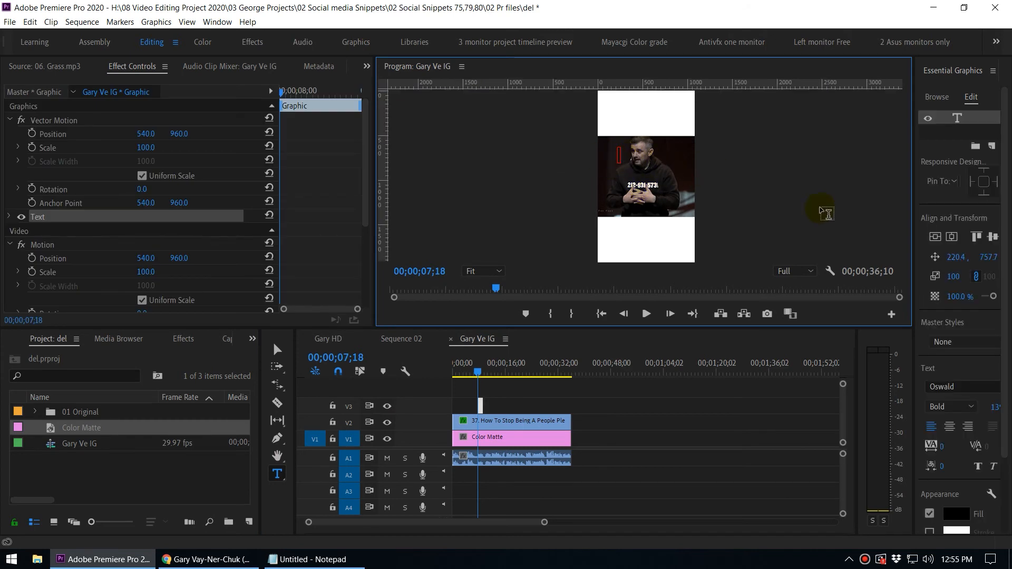
key("ctrl+v")
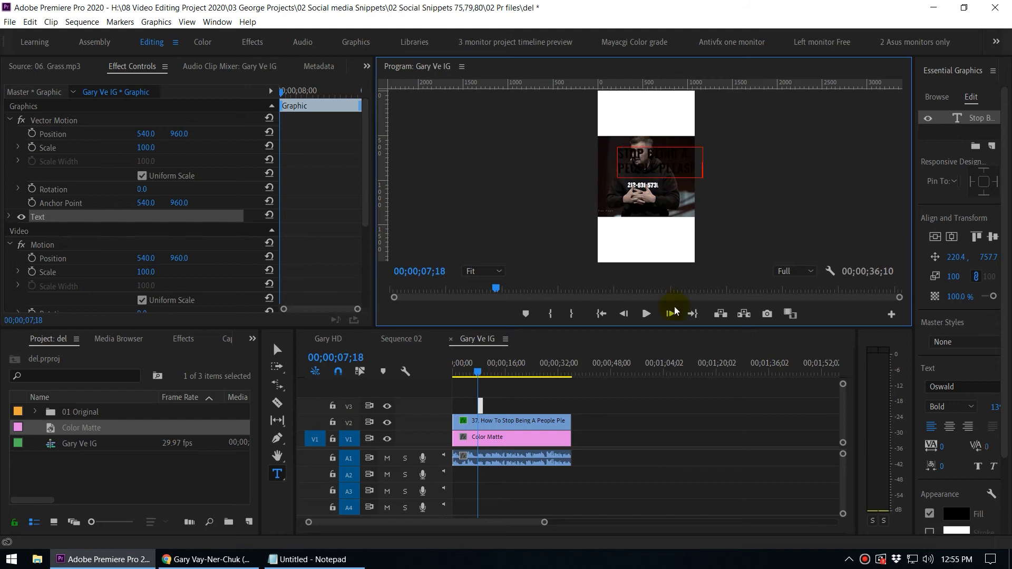
Step: Magnify the timeline around the headline clip at 00;00;08;19 and widen the Essential Graphics panel to show all text settings
left_click(481, 370)
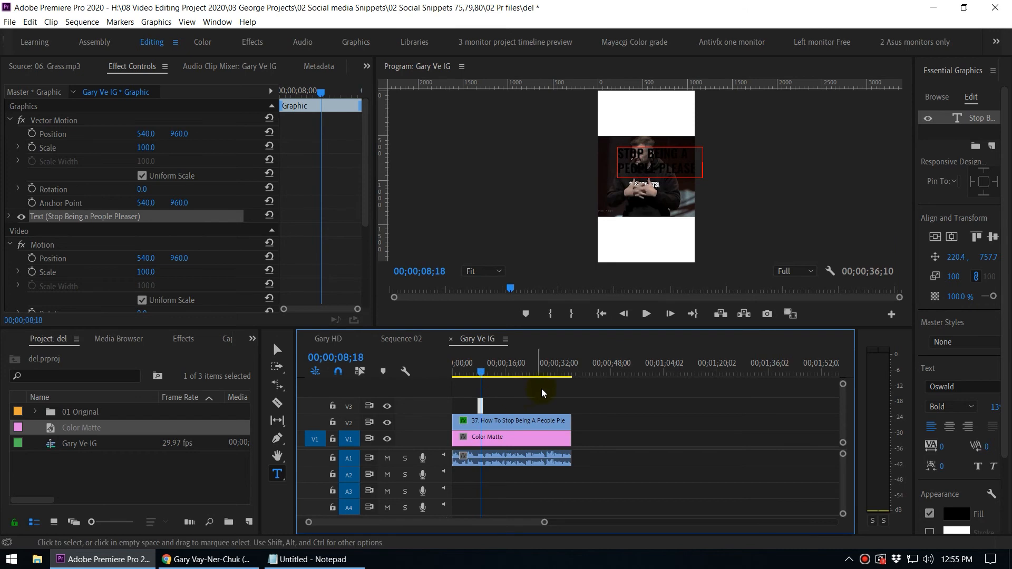
key("equal")
key("equal")
key("equal")
mouse_move(647, 370)
left_mouse_down()
mouse_move(659, 372)
mouse_move(649, 370)
left_mouse_up()
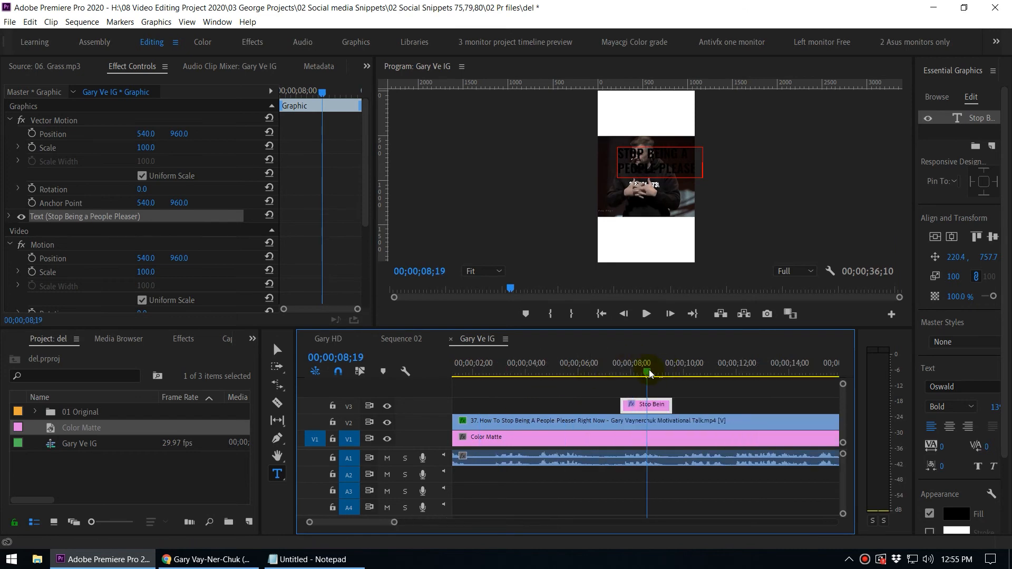
scroll(649, 372, "down", 2)
left_click_drag(915, 204, 809, 220)
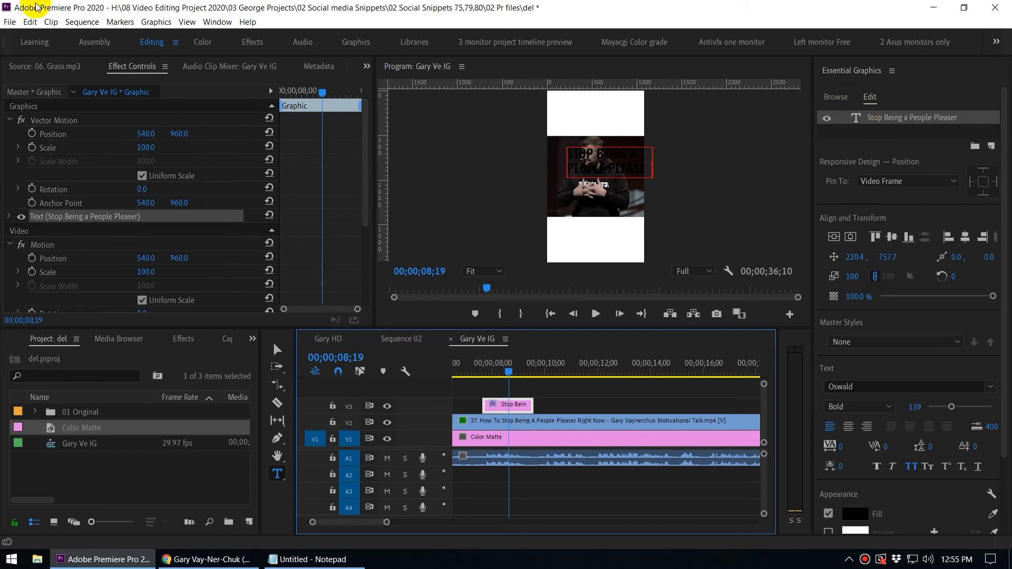
left_click(211, 24)
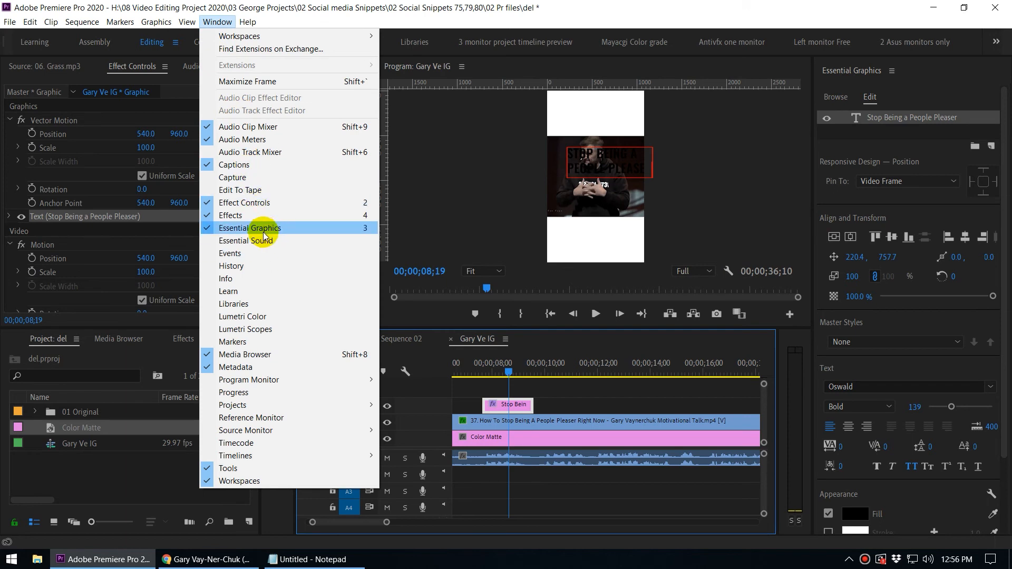
left_click(841, 14)
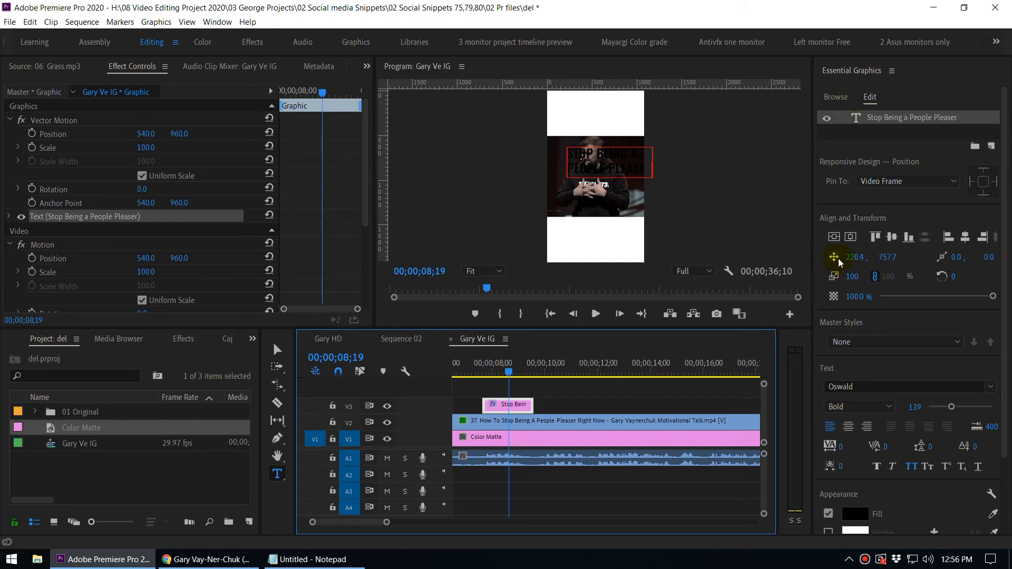
Step: Raise the headline into the white area at vertical position 246.7, center-align its text and center it horizontally in the frame
left_click_drag(886, 258, 796, 258)
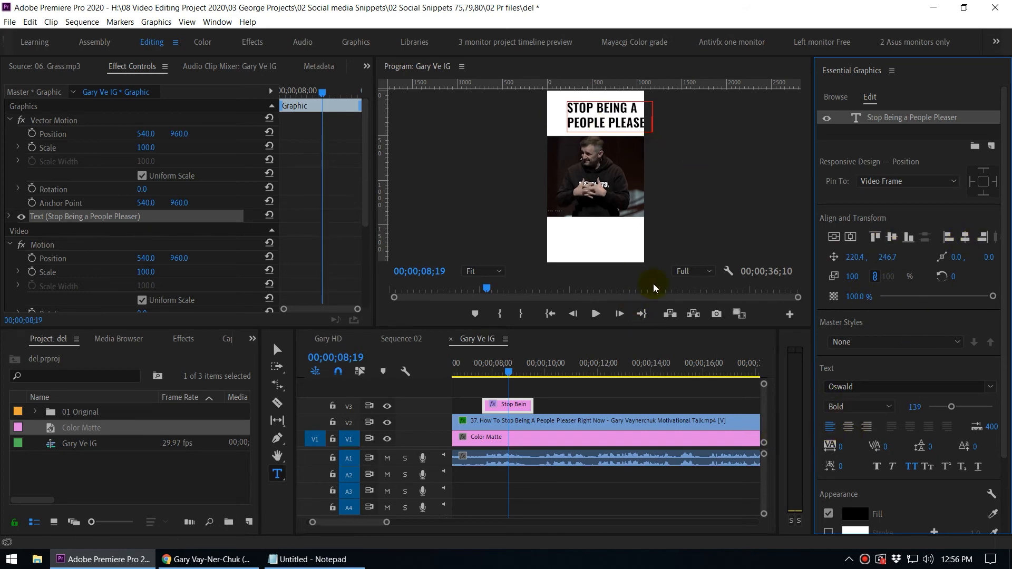
left_click(470, 272)
left_click(491, 328)
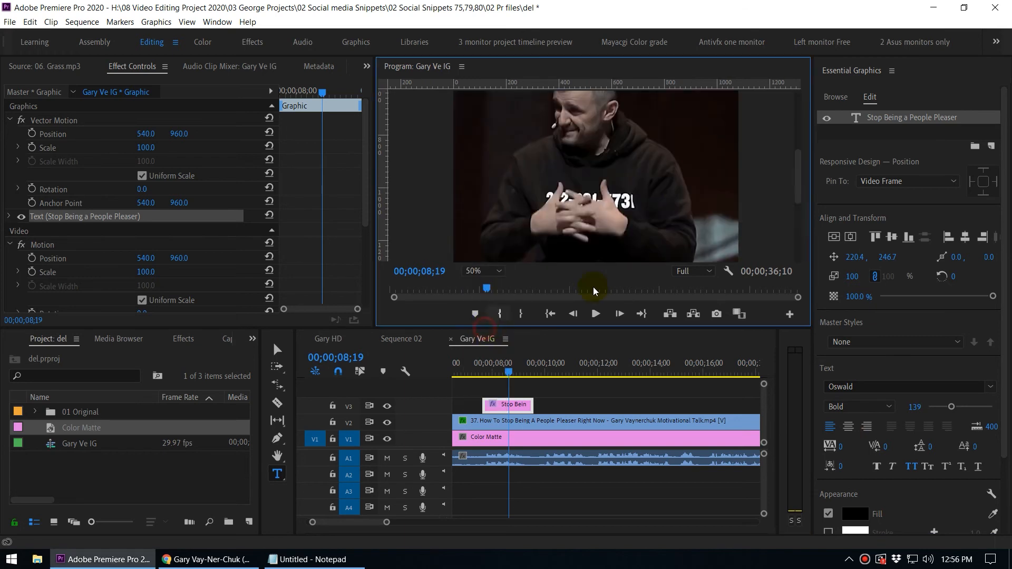
left_click_drag(797, 205, 797, 139)
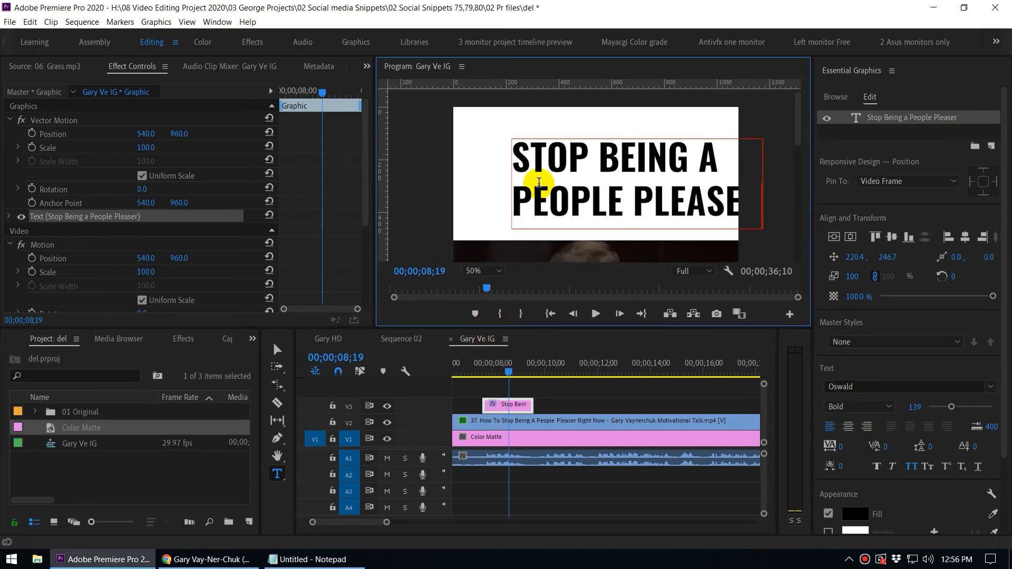
left_click(848, 428)
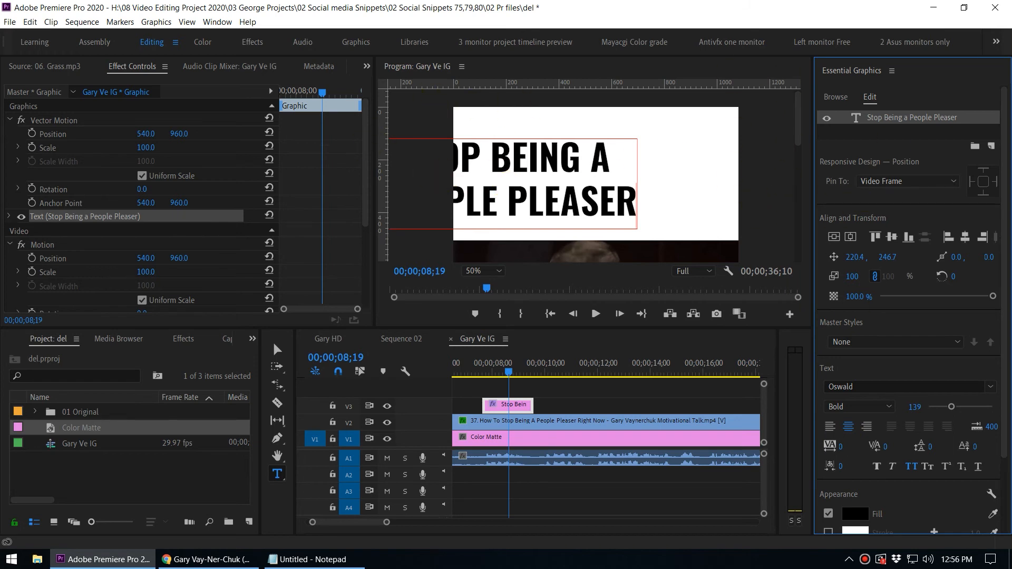
left_click(966, 239)
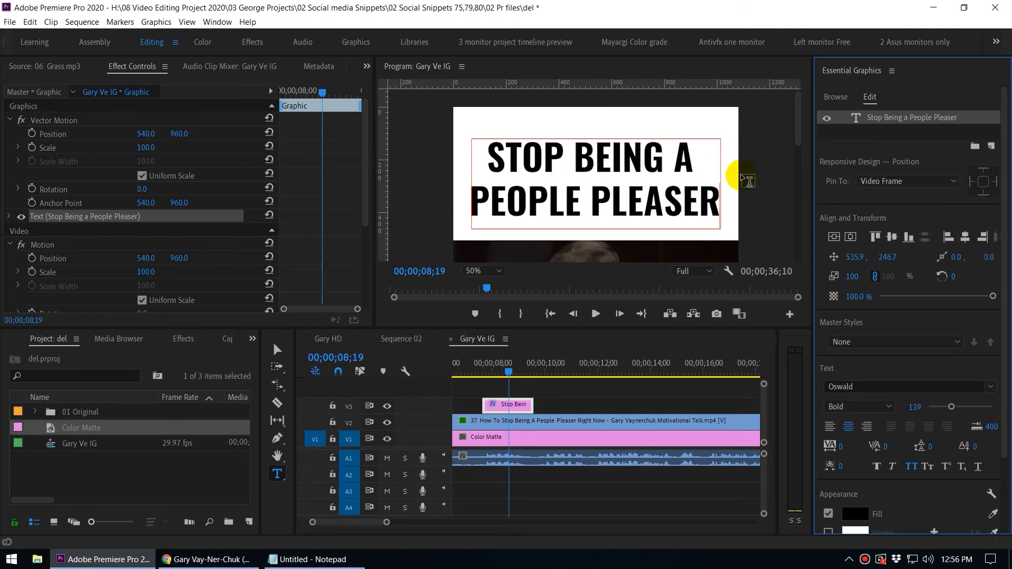
Step: Show the safe margins in the program view and raise the headline to vertical position 212.7
left_click(730, 270)
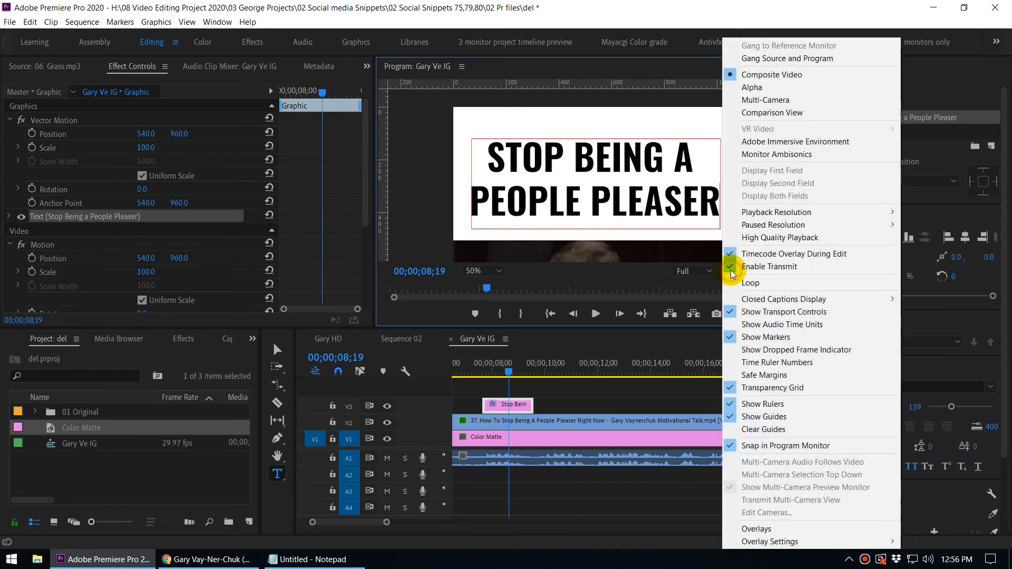
left_click(793, 376)
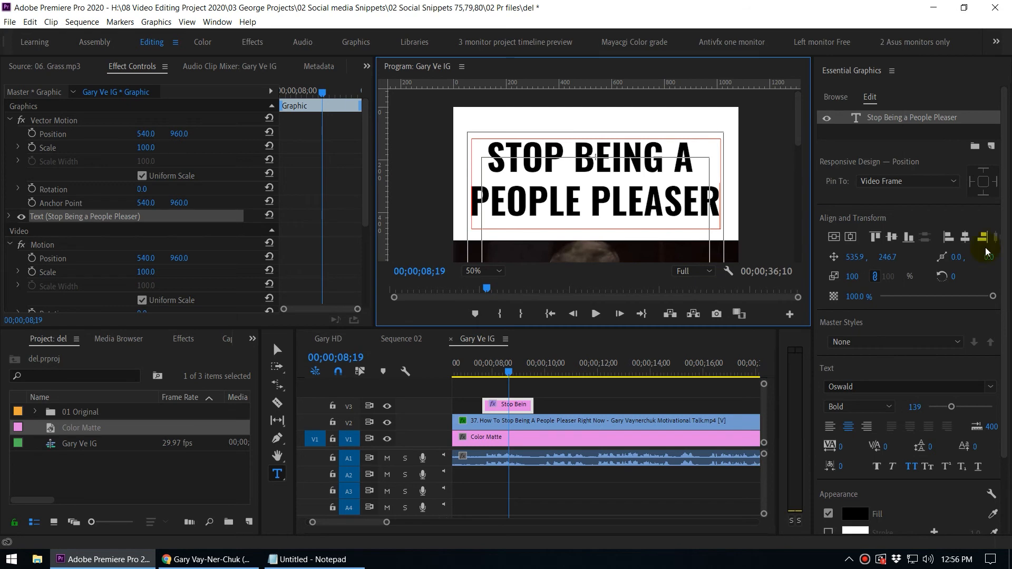
left_click_drag(887, 261, 868, 260)
left_click(533, 203)
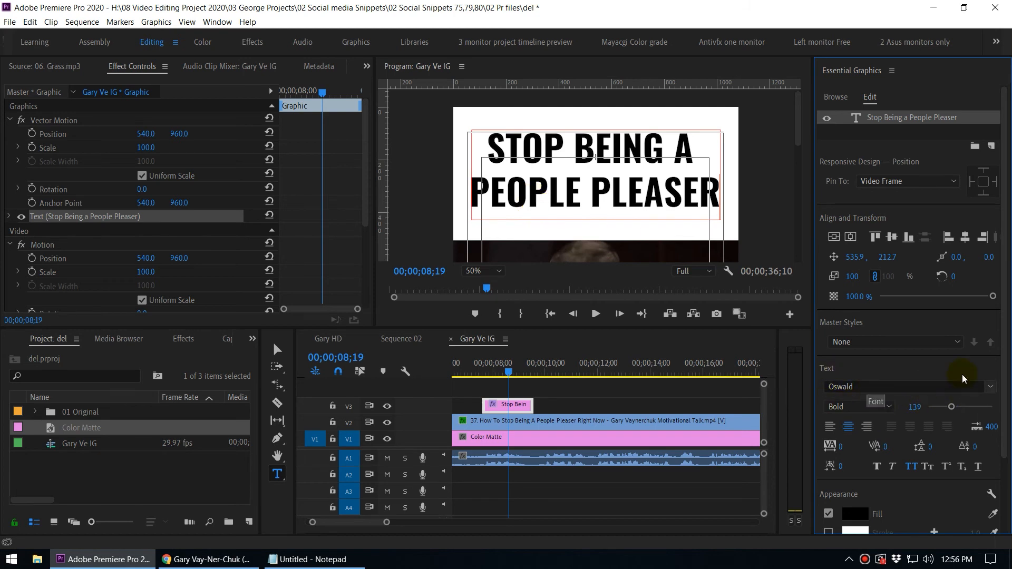
Step: Try the Regular, Medium and DemiBold weights of Oswald on the headline, and return it to Bold
scroll(995, 413, "down", 3)
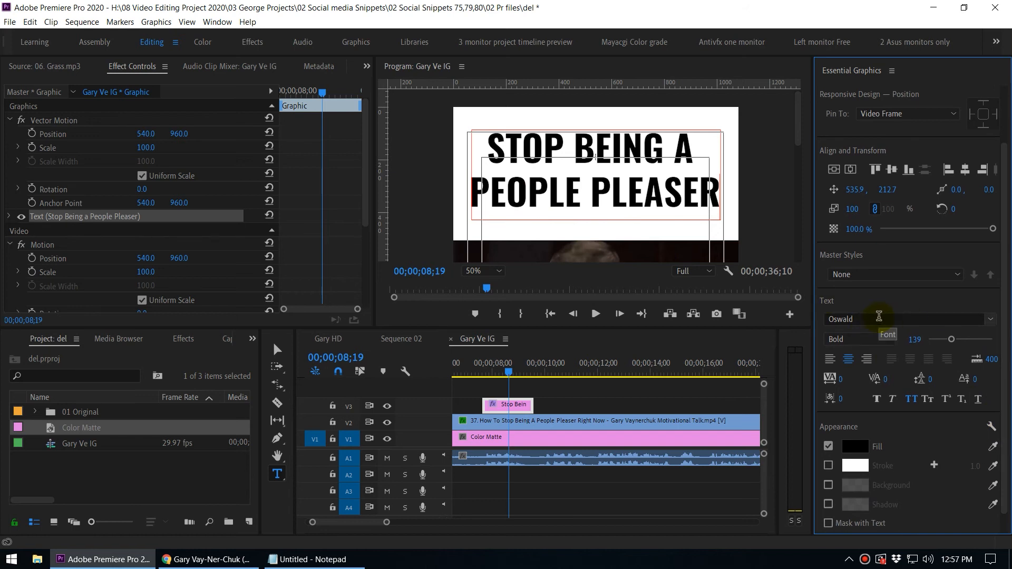
left_click(895, 348)
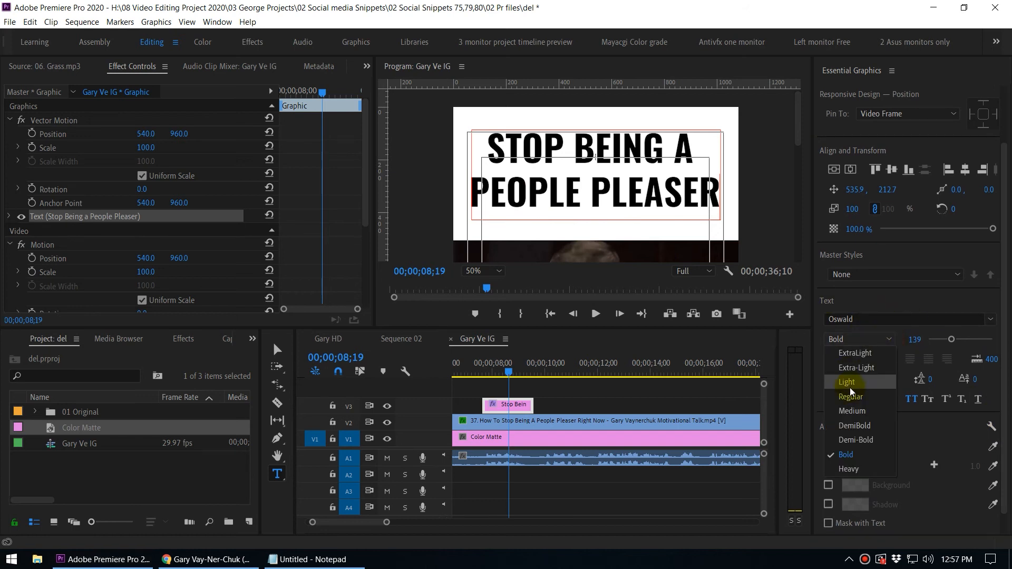
left_click(853, 403)
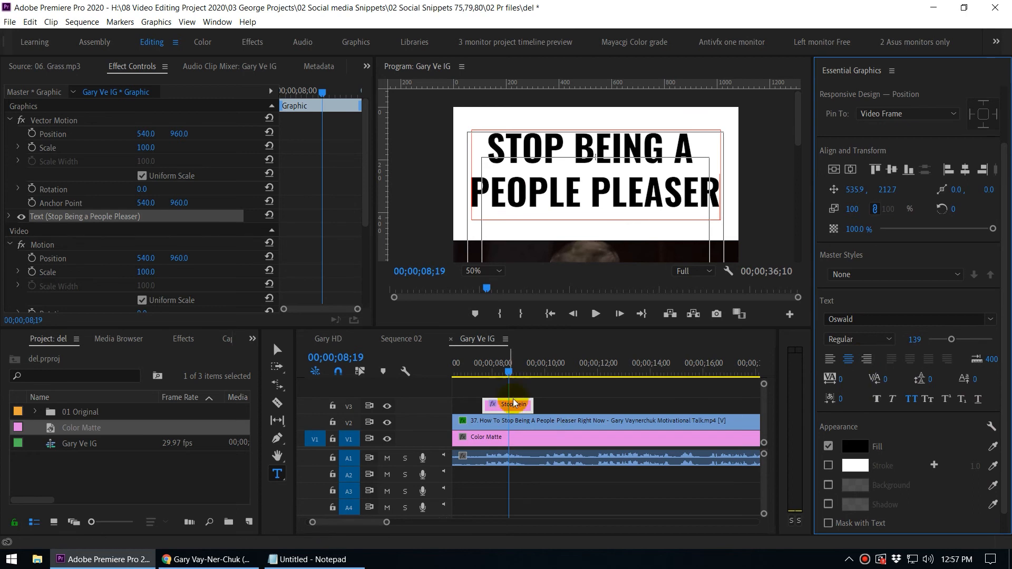
left_click(277, 350)
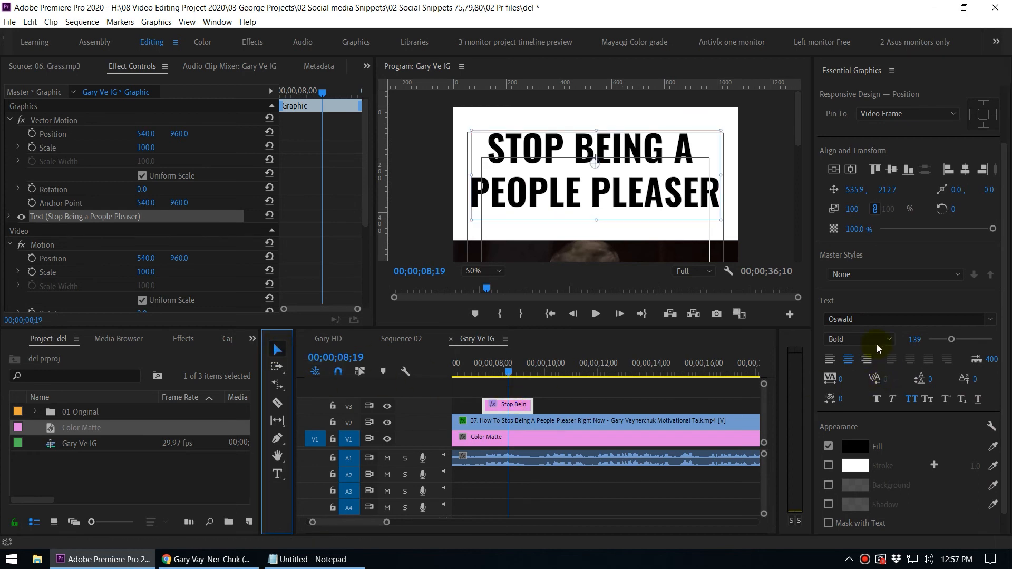
left_click(873, 341)
left_click(862, 410)
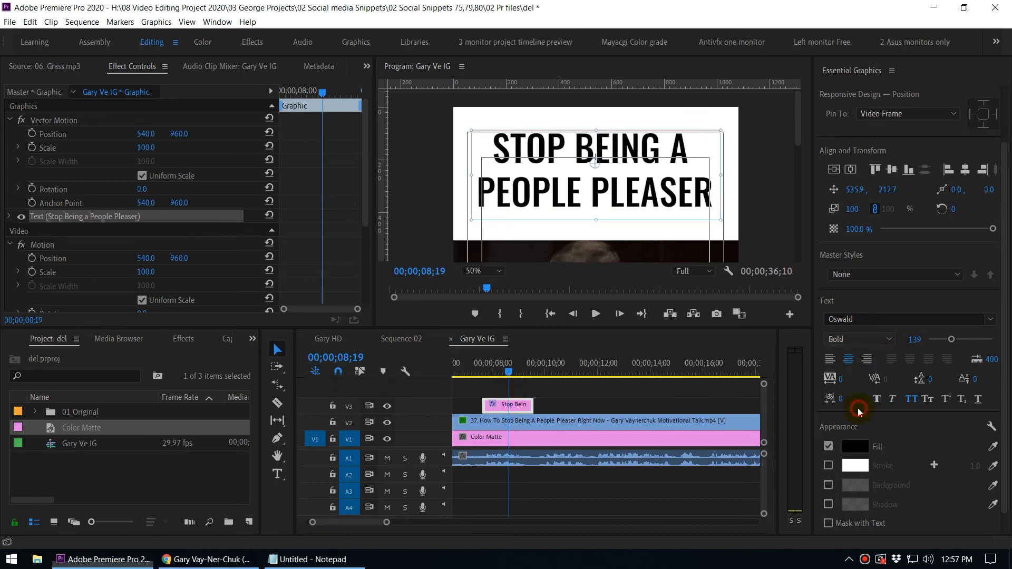
left_click(876, 343)
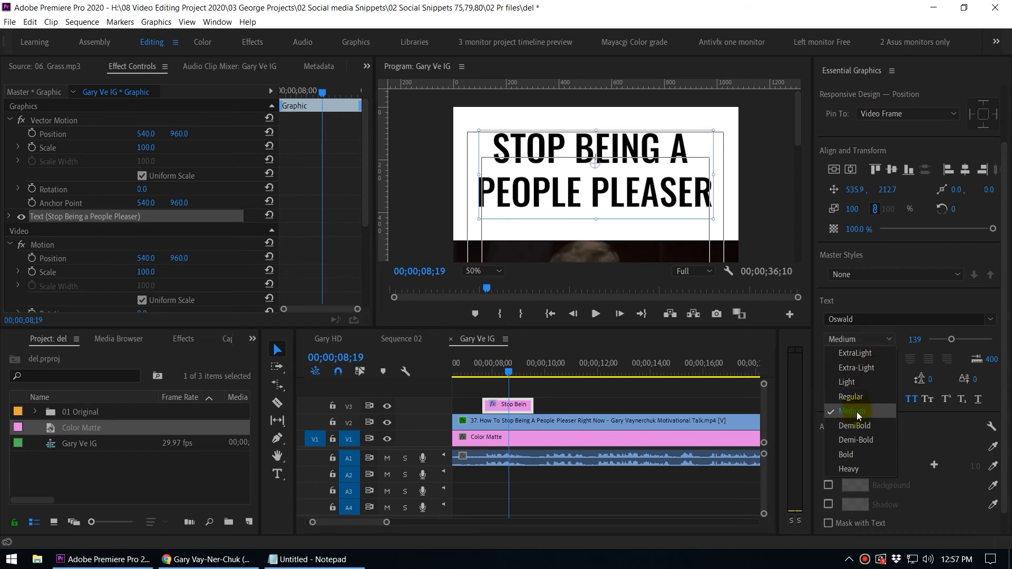
left_click(855, 425)
left_click(866, 339)
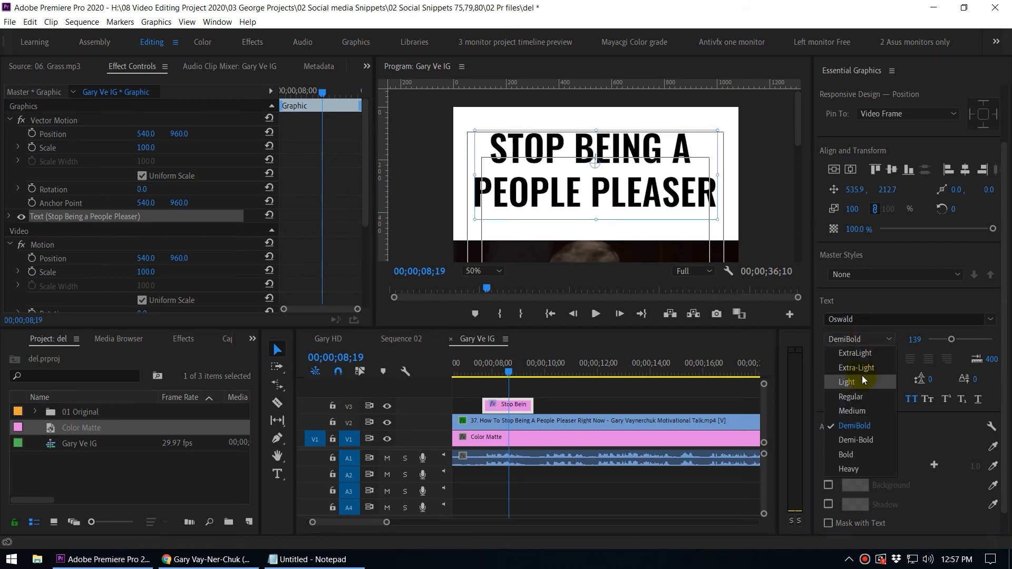
left_click(848, 455)
left_click(498, 351)
key("Left")
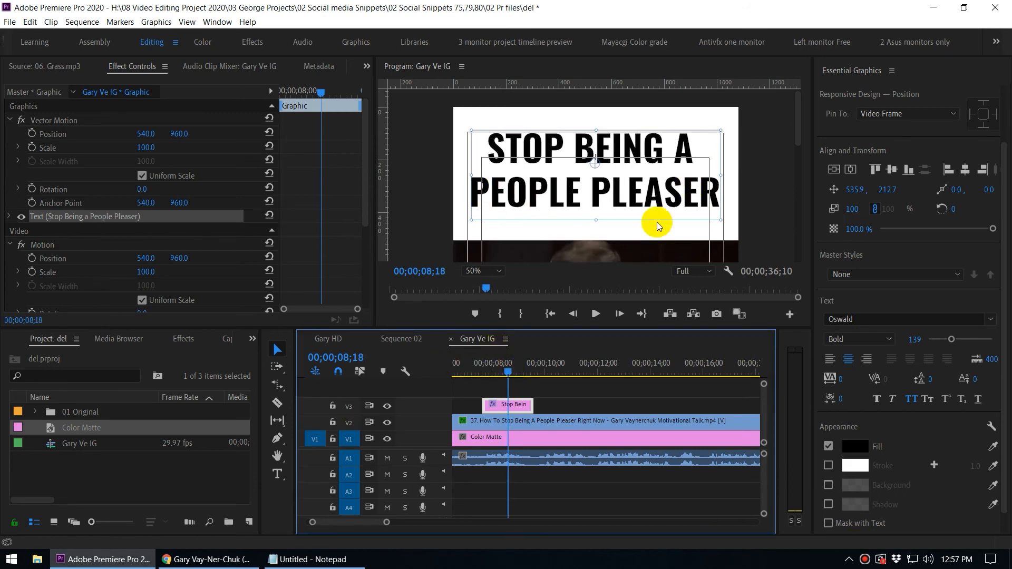
Step: Set the fill color of the headline's second line, "People Pleaser", to red D43F3F
triple_click(533, 198)
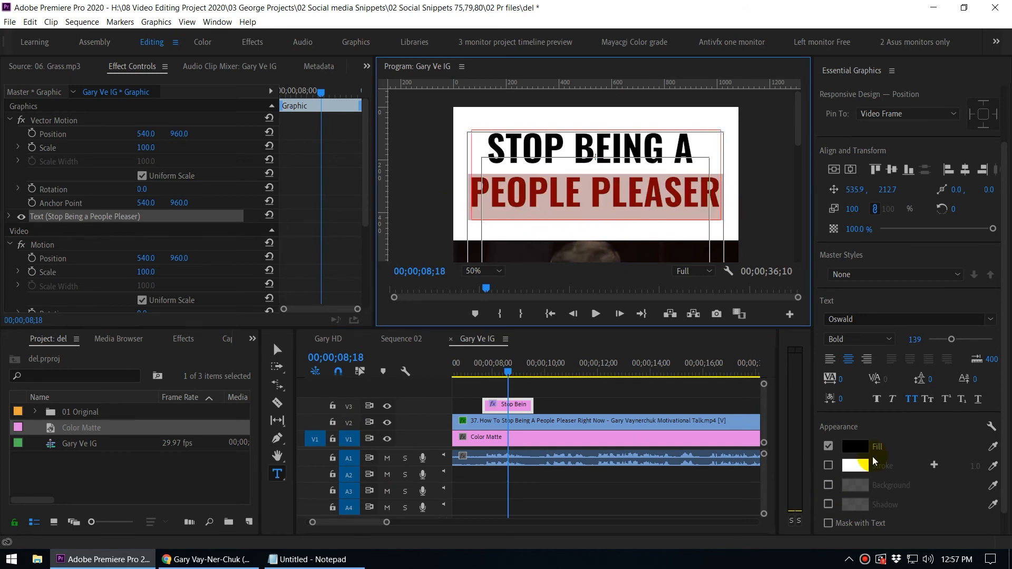
left_click(853, 453)
left_click_drag(319, 334, 330, 360)
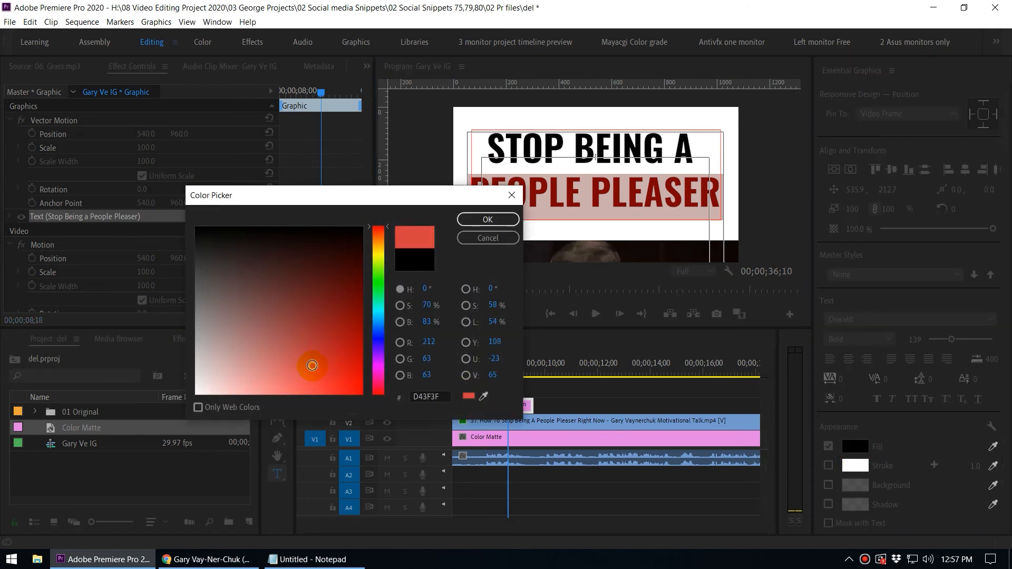
left_click(488, 220)
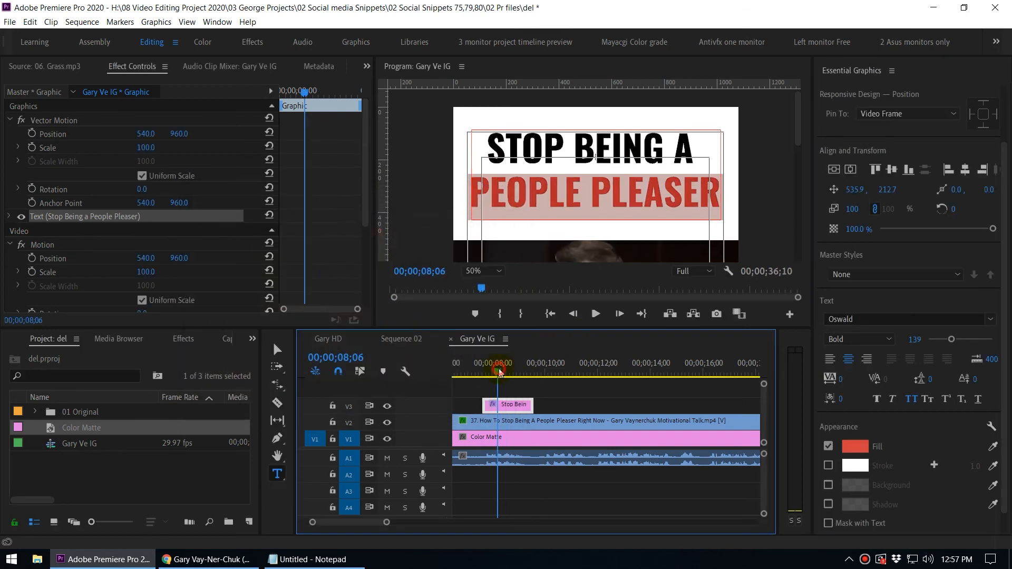
Step: Extend the headline graphic in both directions so it spans the full length of the talk clip
left_click(590, 407)
left_click(279, 351)
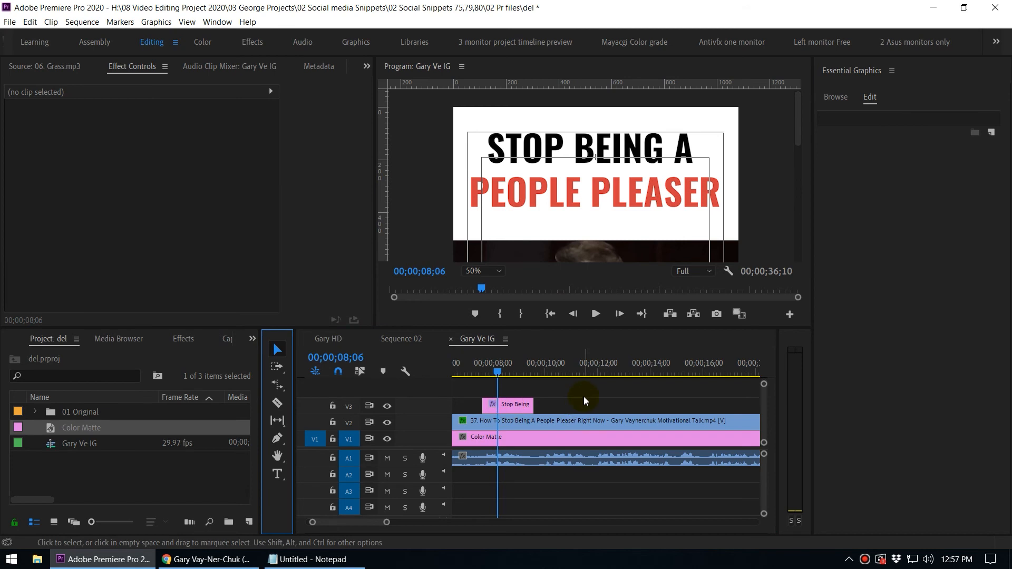
key("minus")
left_click_drag(524, 405, 721, 408)
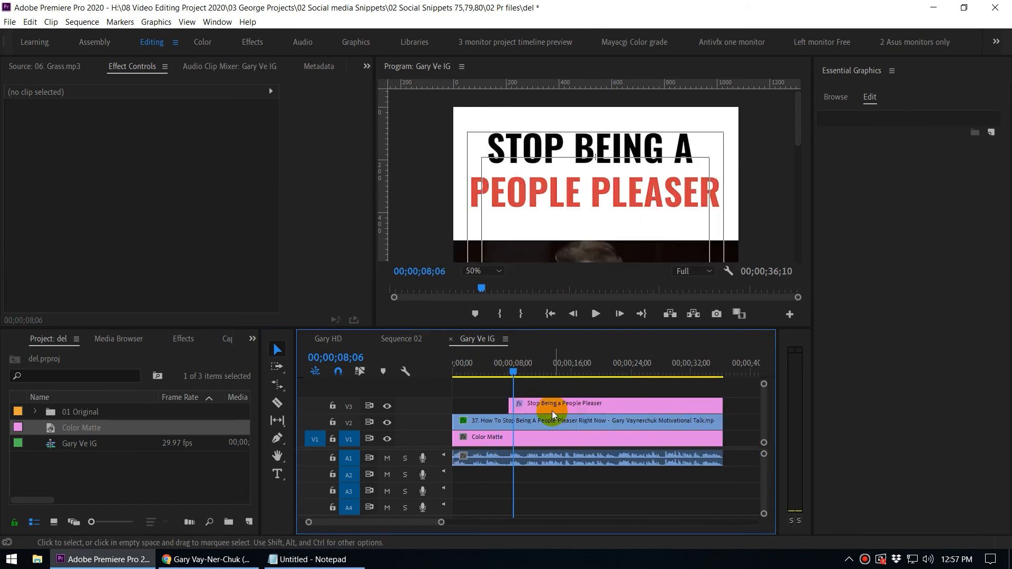
left_click_drag(514, 405, 453, 406)
Step: Close the small gap at the sequence start by moving the talk clip and its audio to begin at 00;00;00;00
key("Home")
left_click(410, 169)
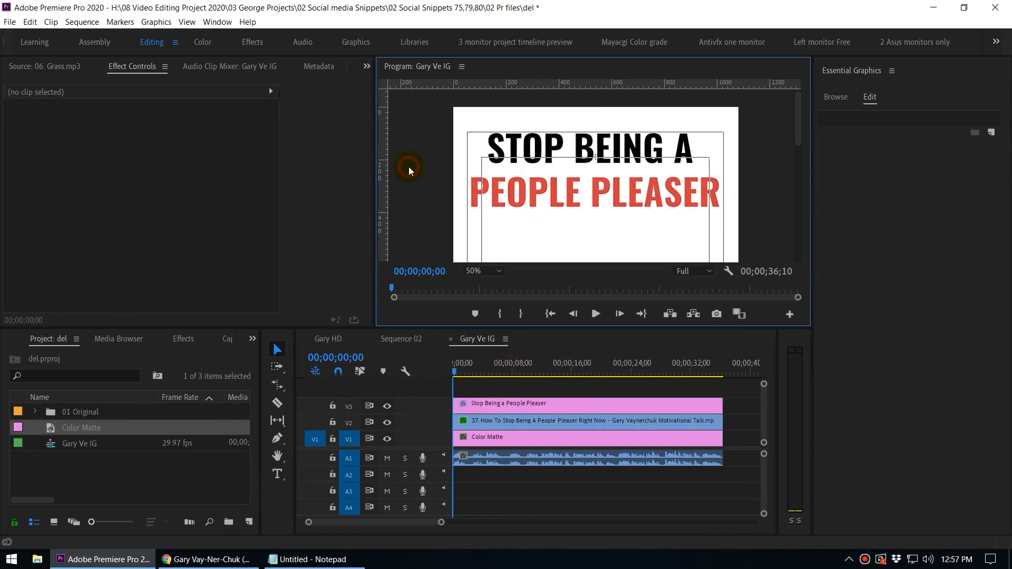
key("equal")
key("equal")
key("equal")
key("equal")
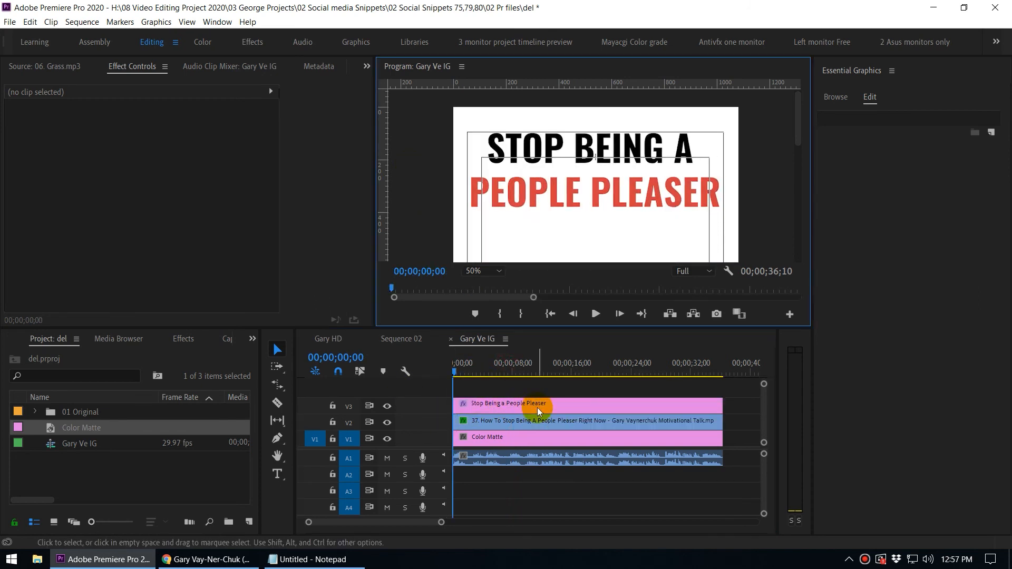
left_click_drag(478, 370, 453, 378)
key("equal")
key("equal")
key("equal")
key("equal")
key("equal")
key("equal")
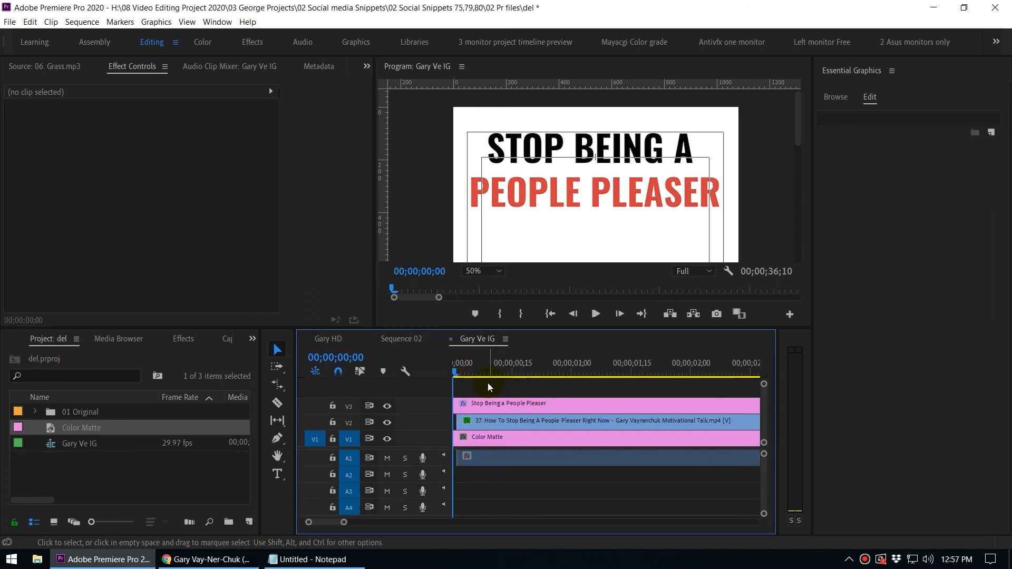
left_click(501, 423)
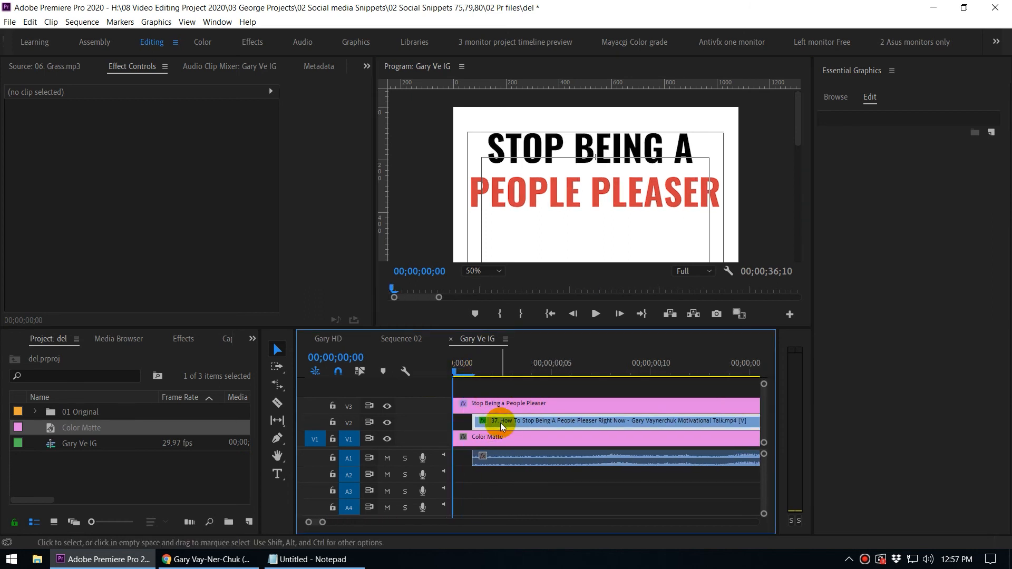
left_click(517, 455)
left_click_drag(515, 419, 495, 420)
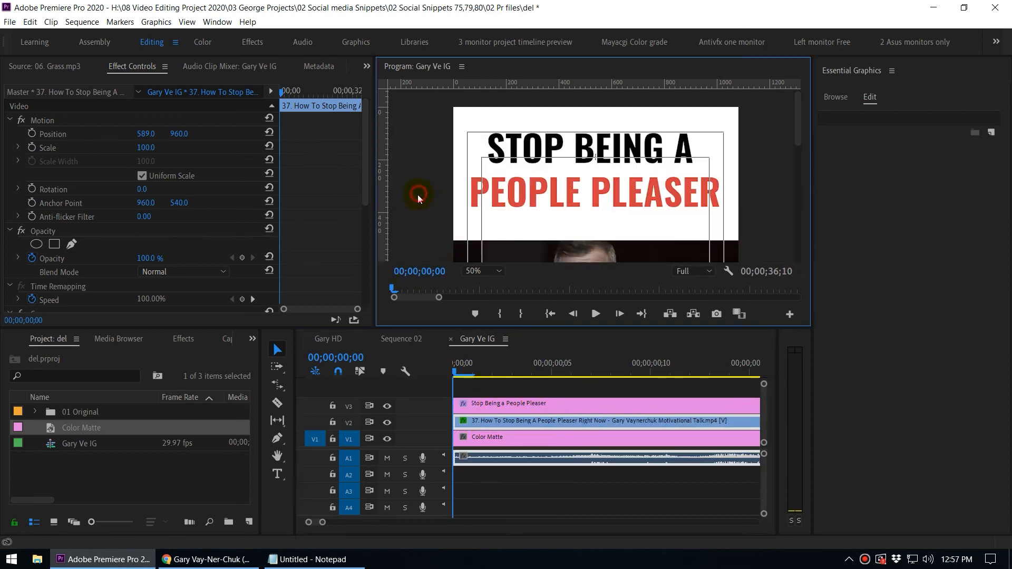
Step: Maximize the program view, fit the whole frame in it and hide the safe margins
key("grave")
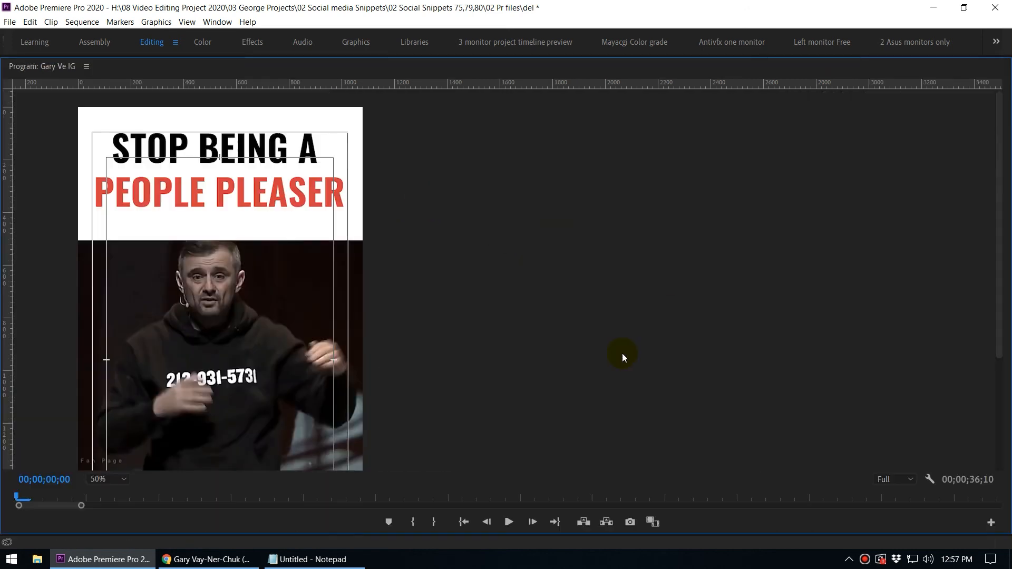
left_click(125, 490)
left_click(111, 348)
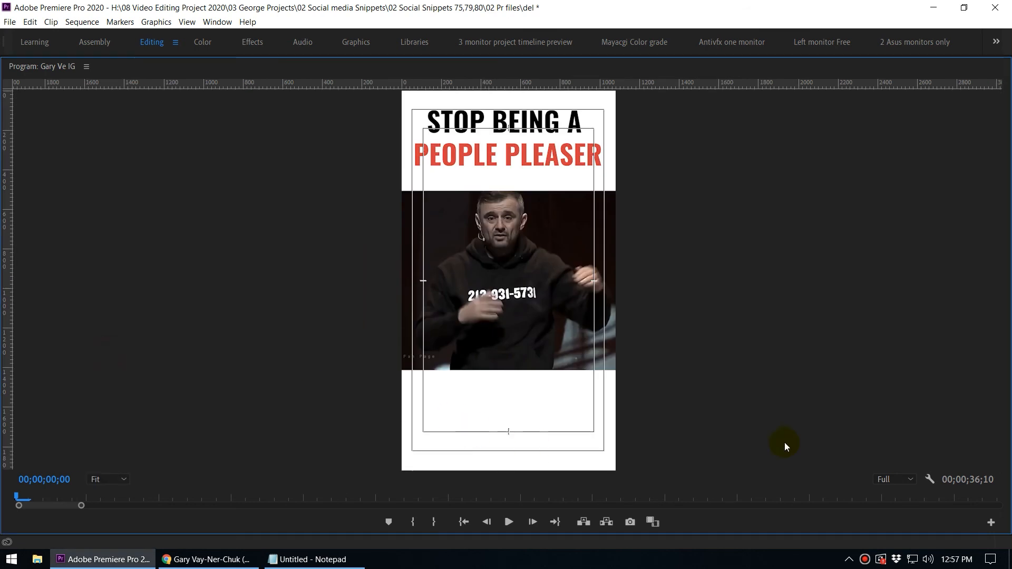
left_click(928, 479)
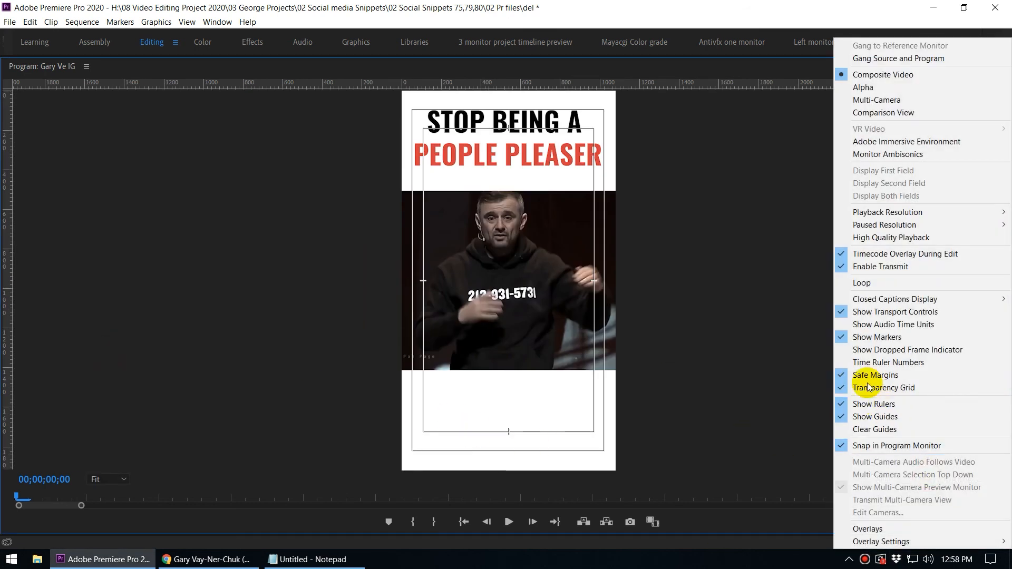
left_click(844, 375)
Step: Play the sequence in the enlarged view, show the whole timeline again and check the layout at 00;00;03;29
key("space")
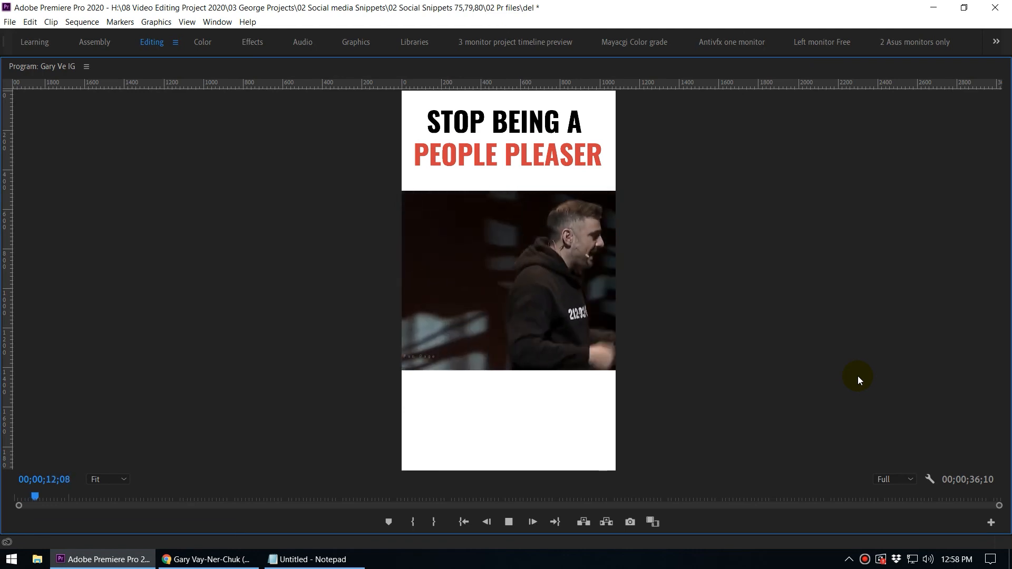
key("space")
key("grave")
left_click_drag(563, 362, 482, 375)
key("backslash")
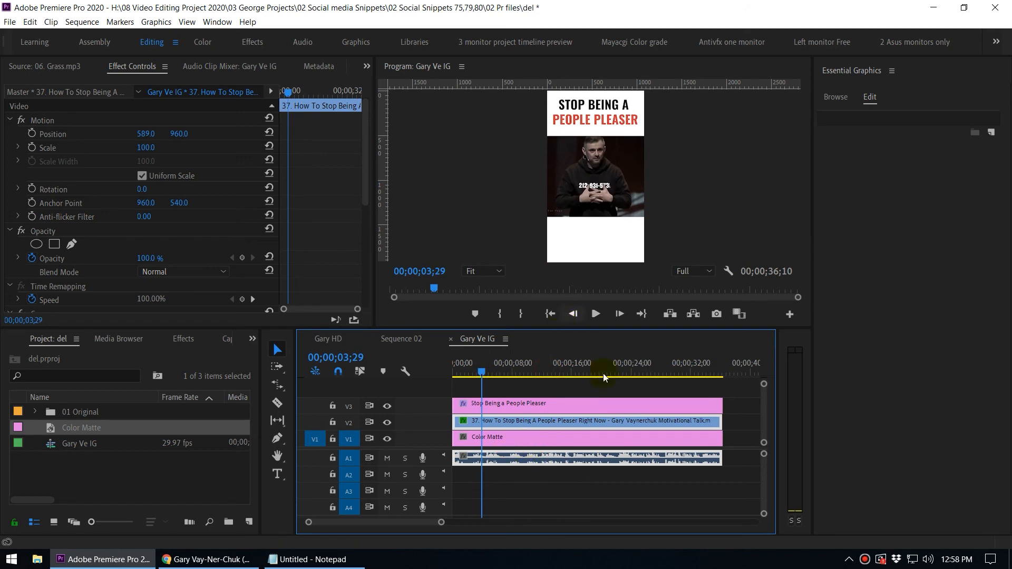
left_click(743, 186)
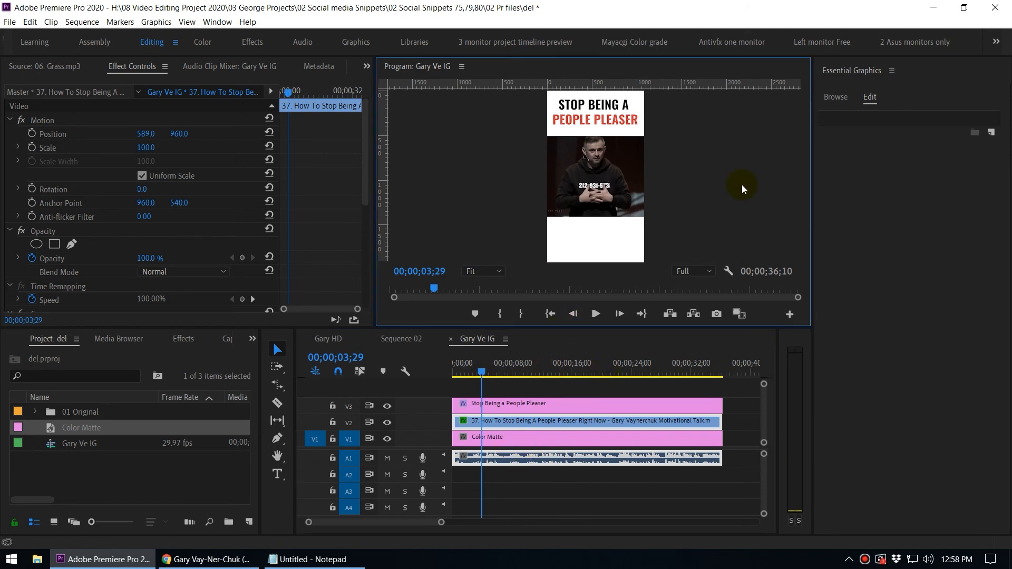
key("grave")
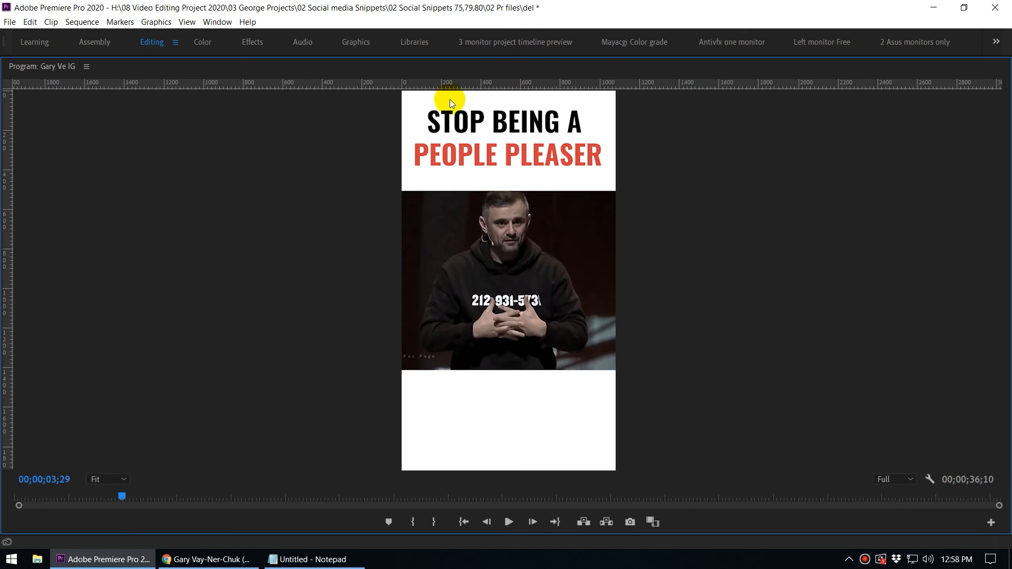
key("grave")
Step: Switch to Chrome, open the garyvee post headlined "For the 32 year olds" and view Font Squirrel's Font Identifier page
left_click(205, 560)
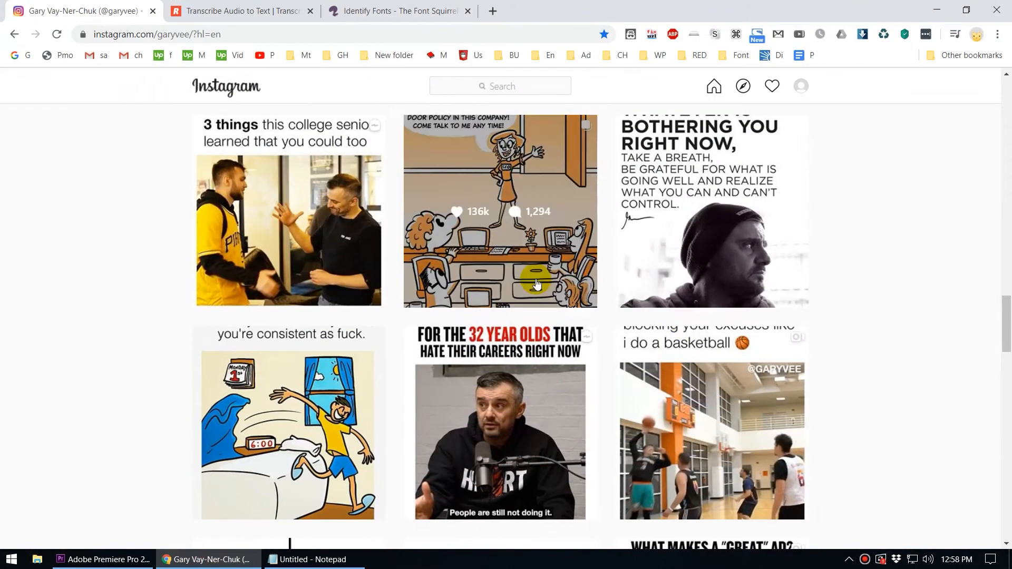
left_click(482, 377)
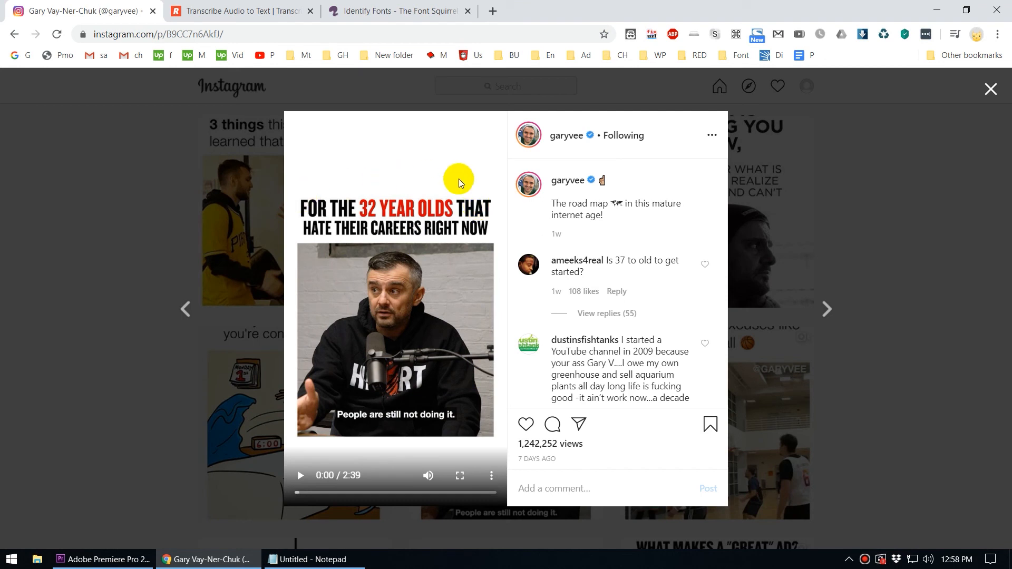
left_click(427, 11)
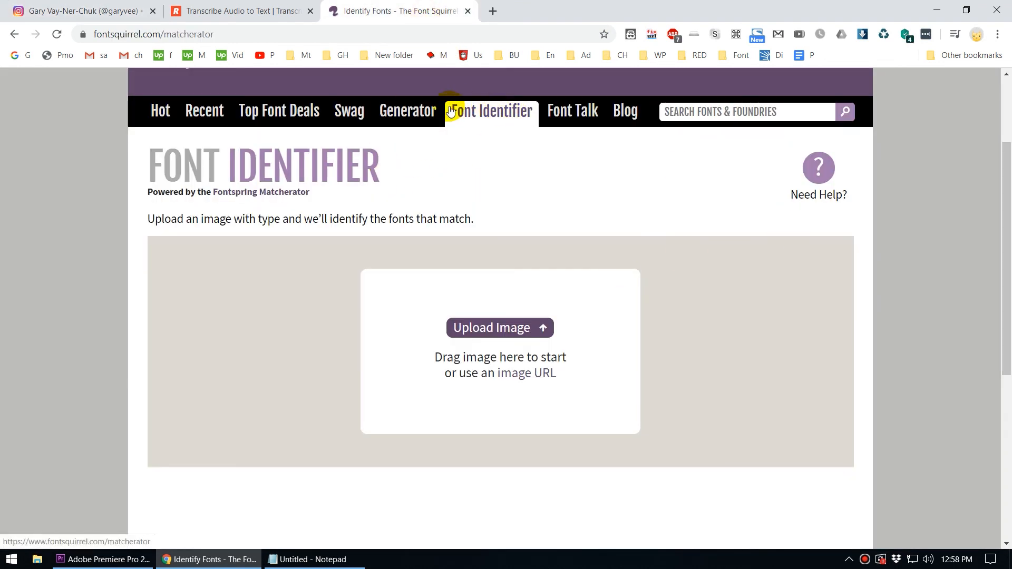
scroll(559, 224, "up", 3)
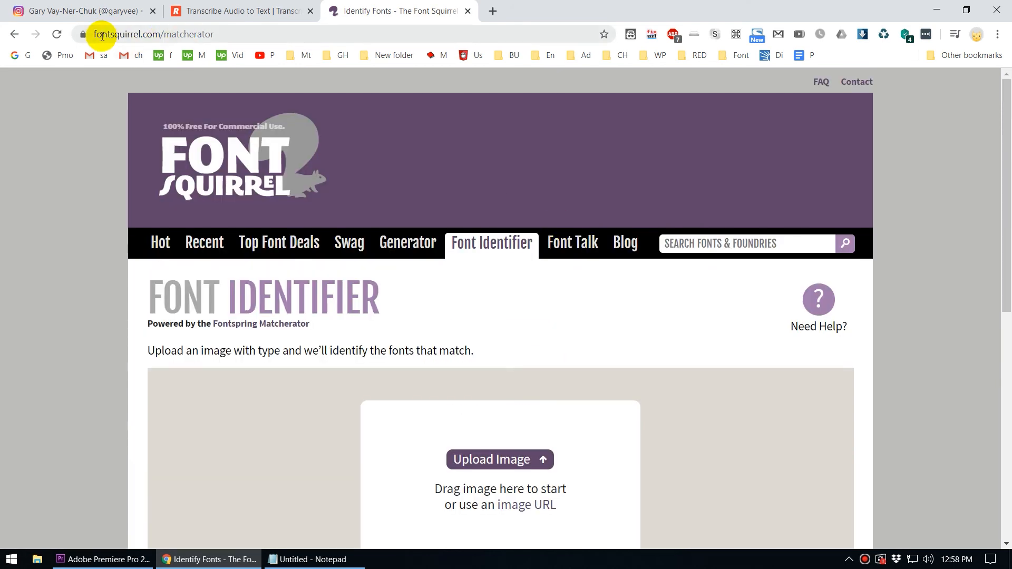
scroll(498, 290, "down", 1)
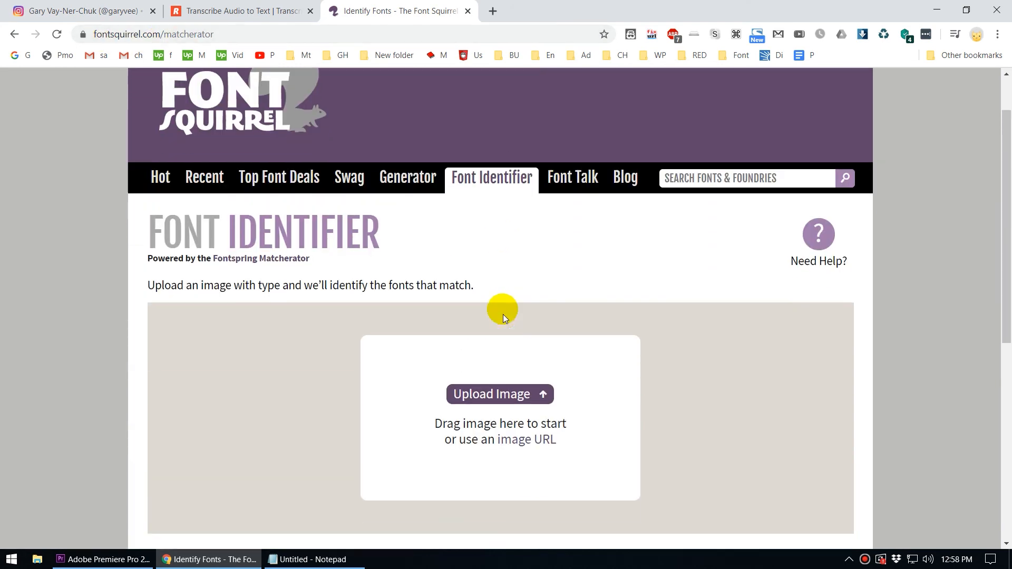
left_click(486, 397)
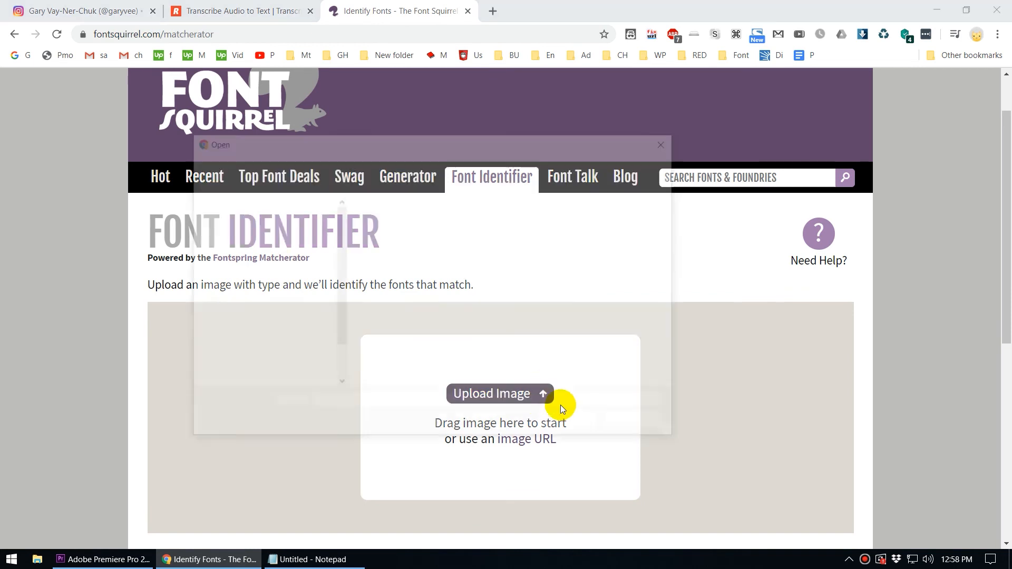
scroll(633, 343, "down", 5)
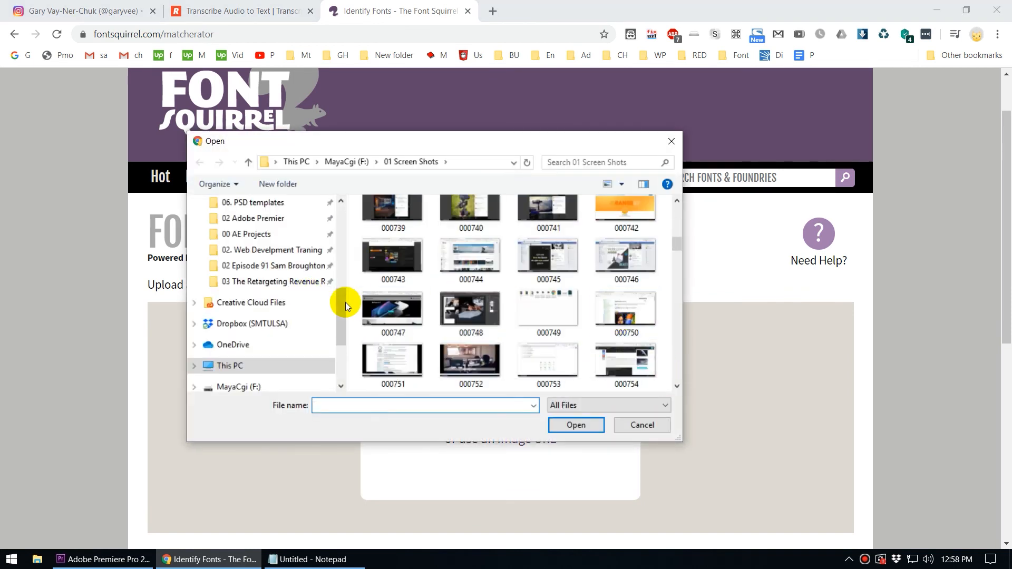
scroll(650, 334, "down", 7)
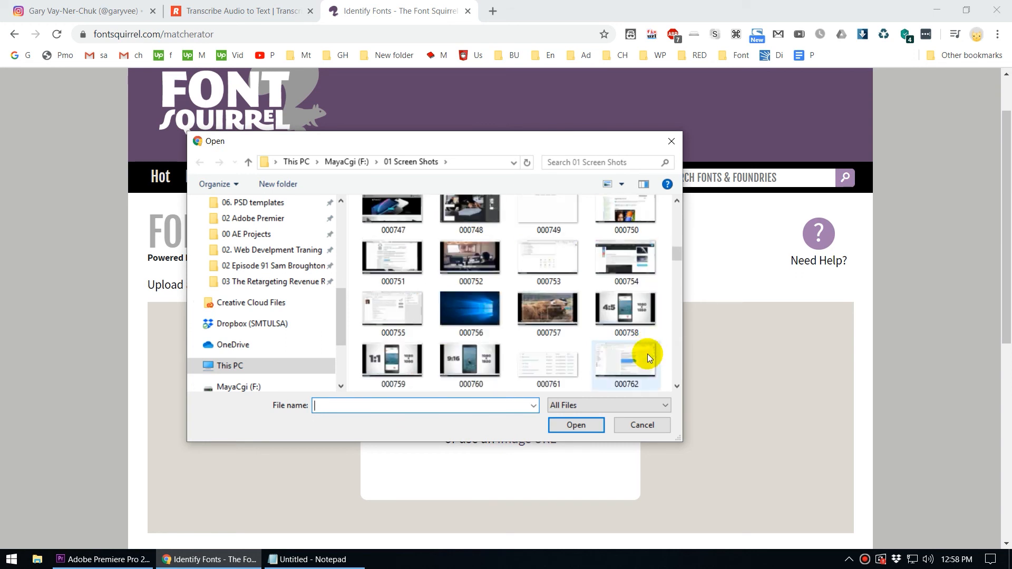
scroll(534, 365, "down", 6)
scroll(242, 260, "up", 1)
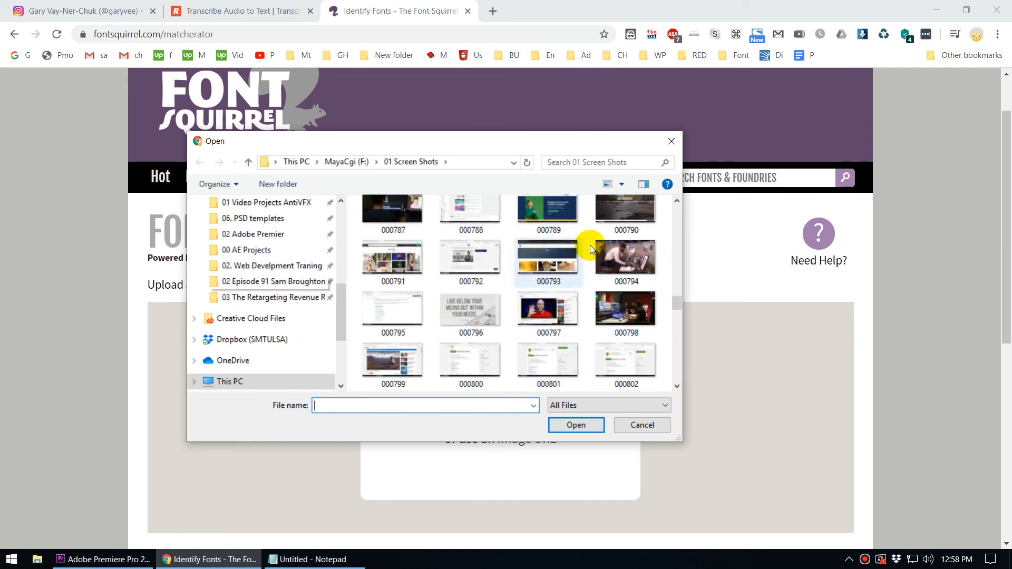
left_click(671, 141)
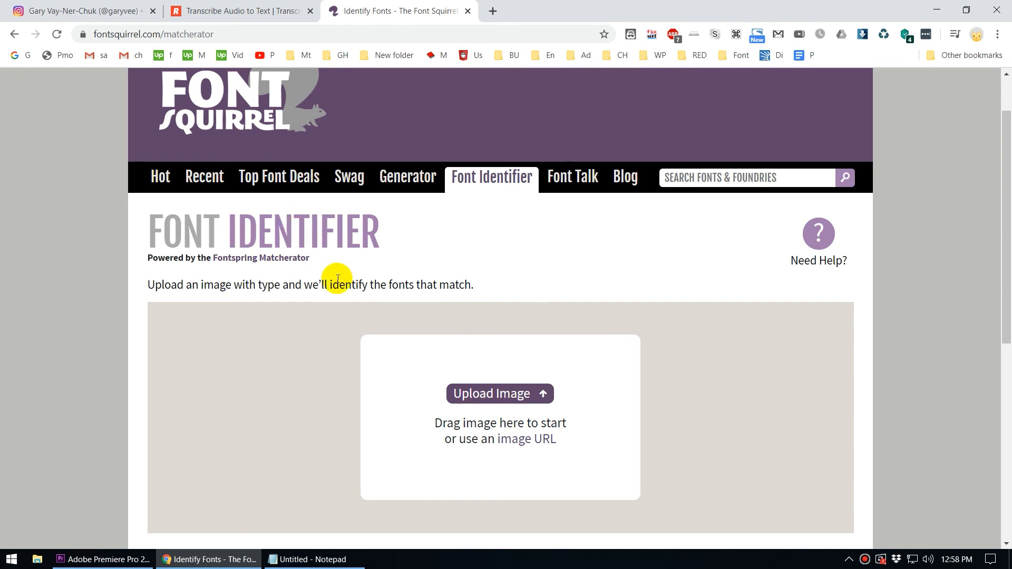
scroll(367, 314, "down", 1)
Step: Compare the Instagram post with the enlarged frame at 00;00;07;02 in Premiere Pro, and return the playhead to the sequence start
left_click(224, 5)
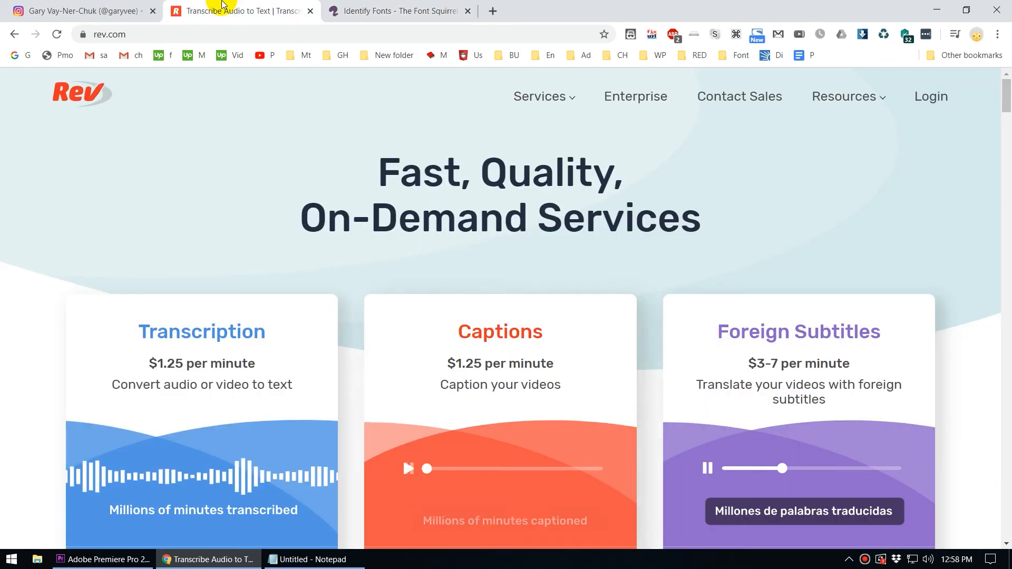
left_click(73, 10)
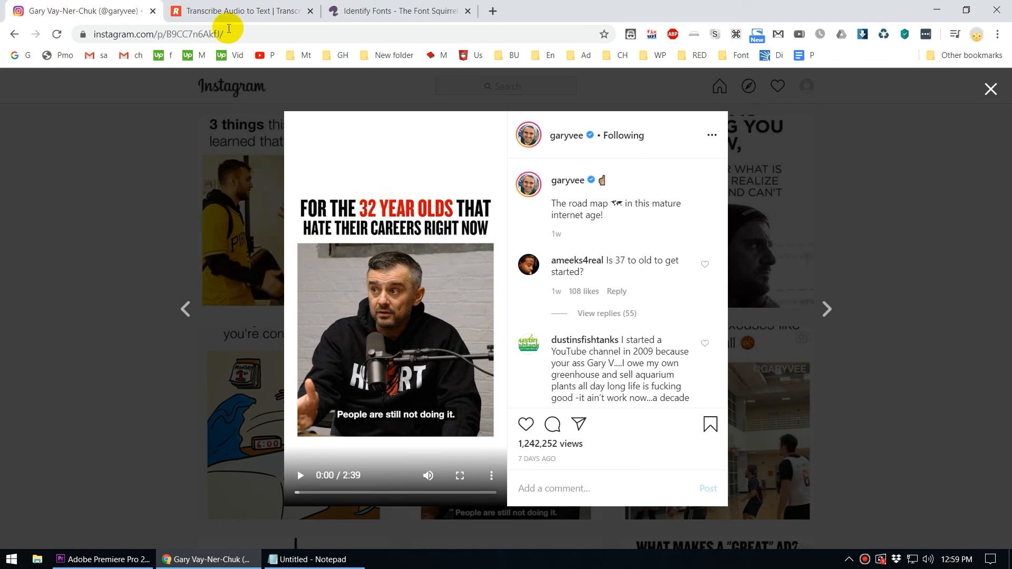
left_click(112, 407)
left_click(94, 559)
left_click(505, 373)
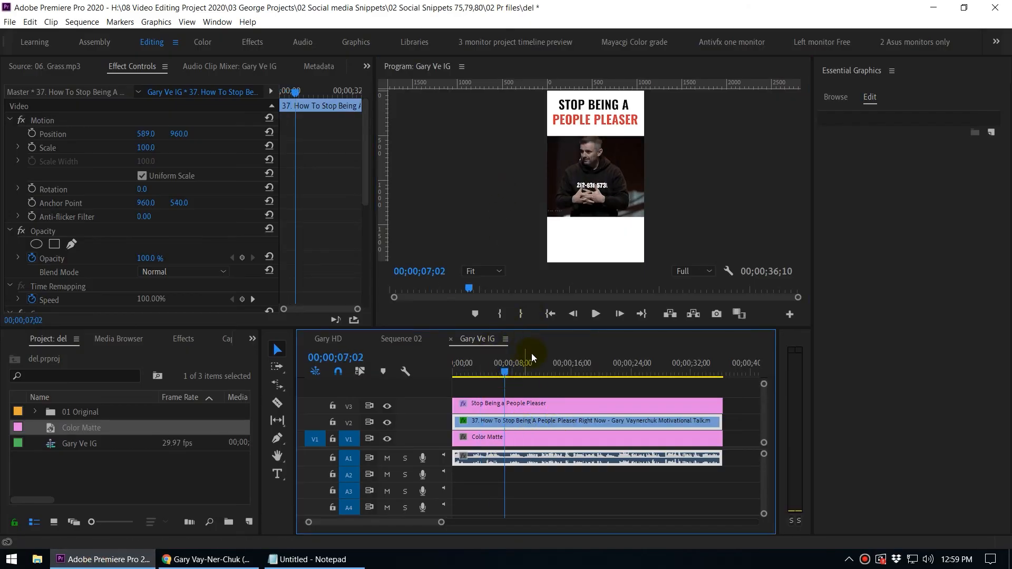
key("grave")
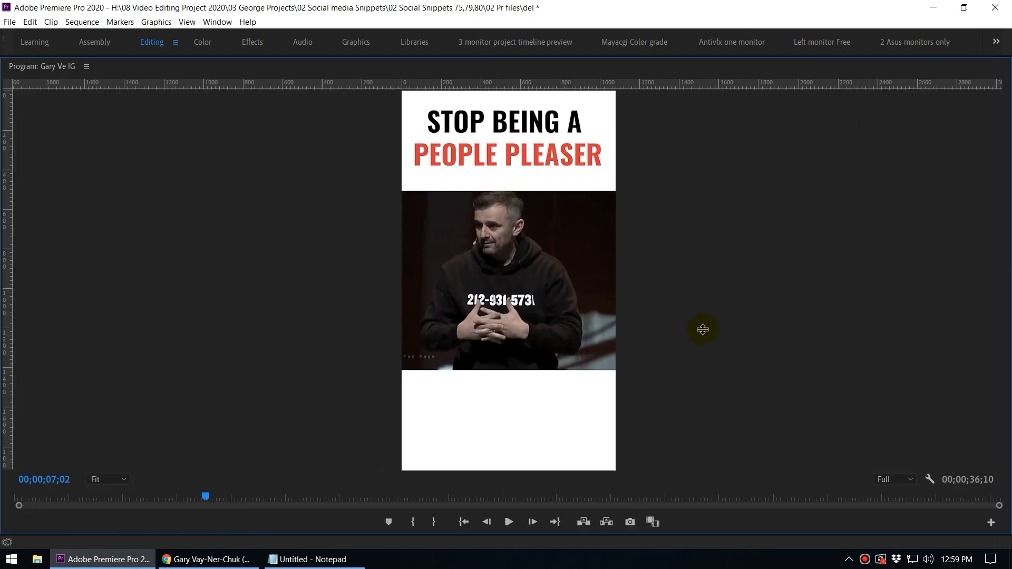
key("grave")
key("Home")
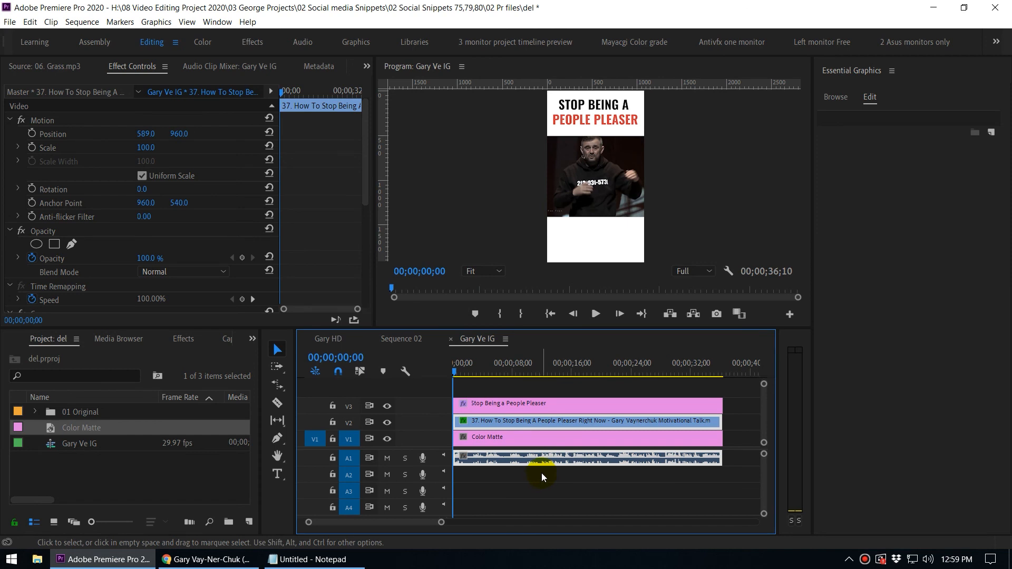
Step: Switch to Chrome, review the transcription, captions and foreign subtitles services on rev.com, and return to Premiere Pro
left_click(208, 559)
left_click(242, 11)
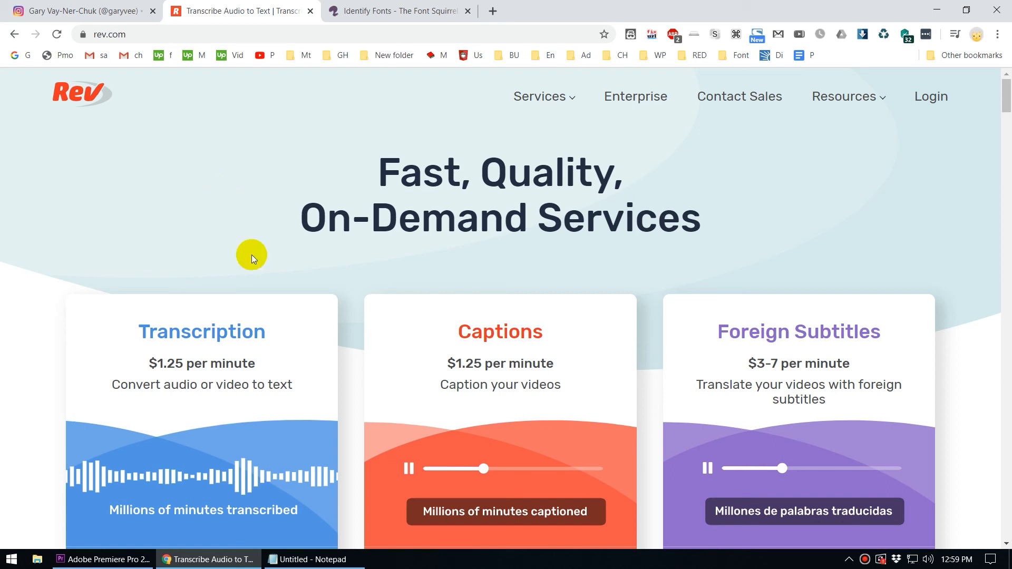
scroll(261, 233, "down", 2)
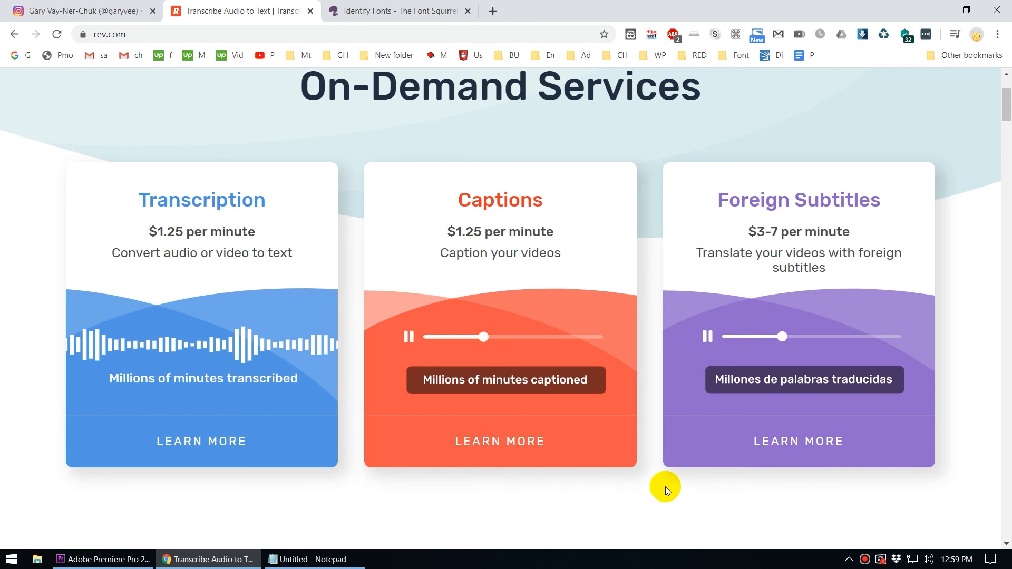
scroll(665, 486, "down", 3)
scroll(643, 382, "up", 5)
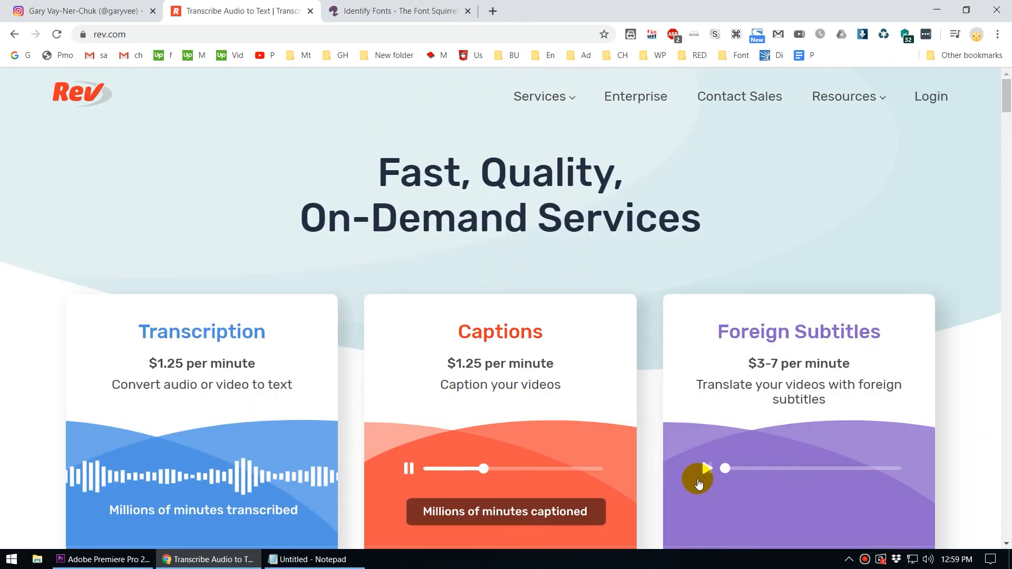
scroll(590, 249, "down", 6)
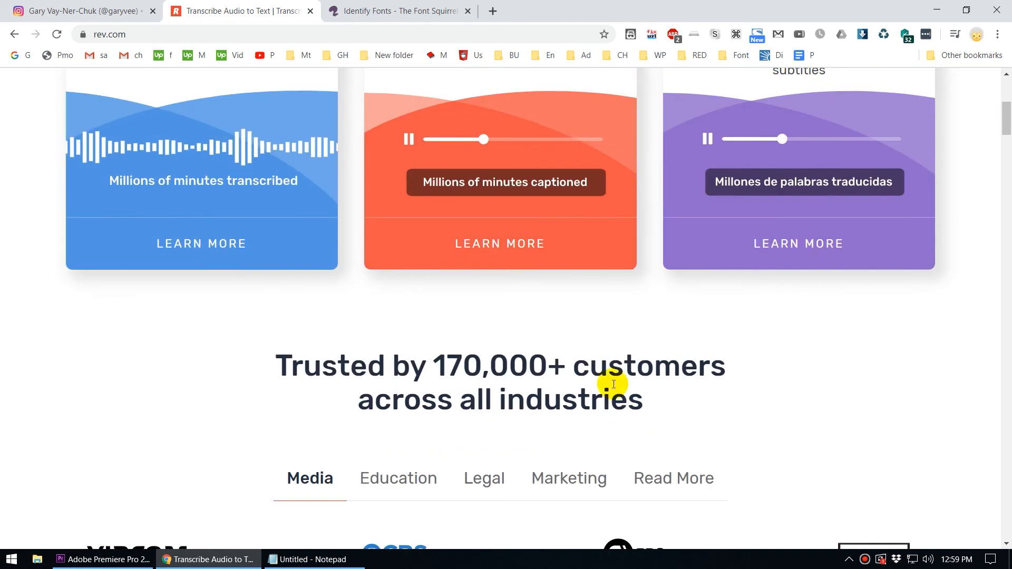
left_click(937, 9)
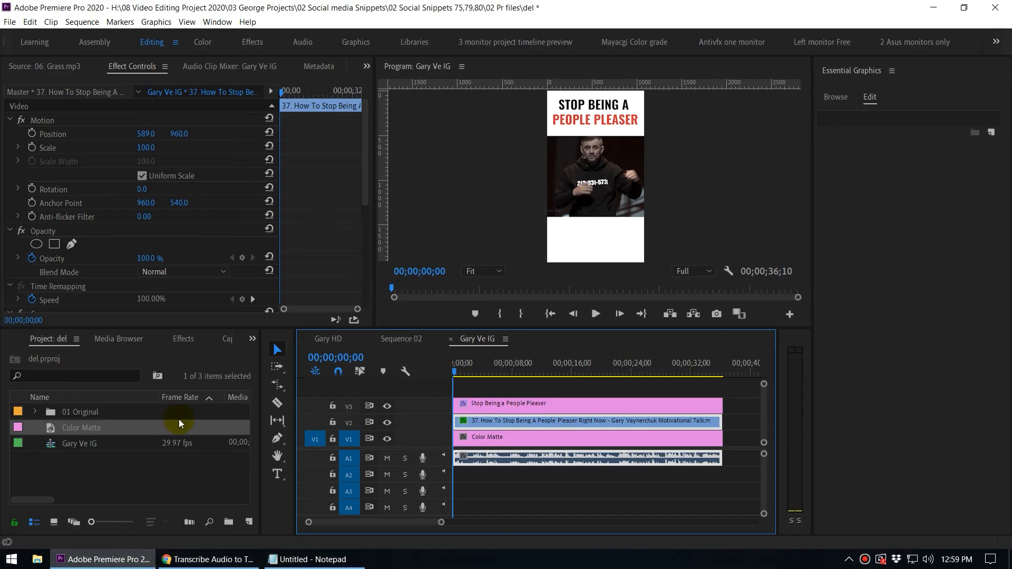
Step: Import the caption file 79_A from the 04 Srt Files folder after checking its file type in its properties
left_click(77, 479)
double_click(76, 479)
scroll(137, 253, "up", 3)
left_click(88, 117)
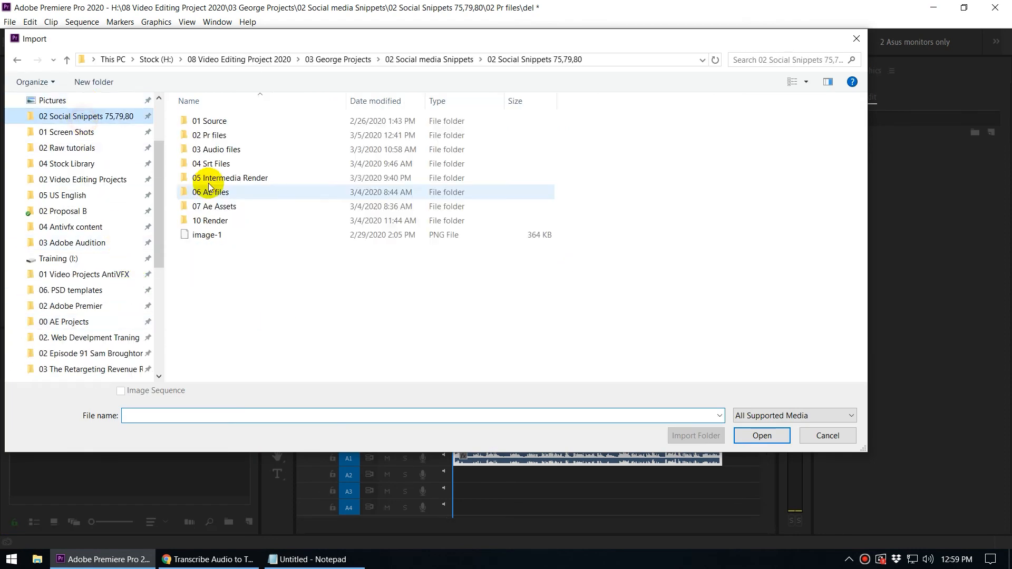
double_click(212, 165)
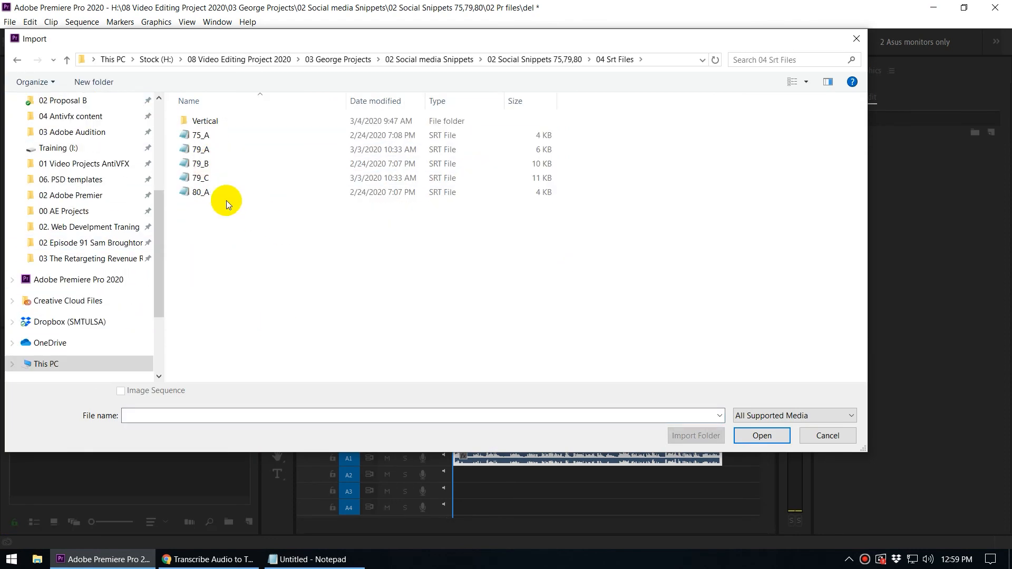
left_click(196, 150)
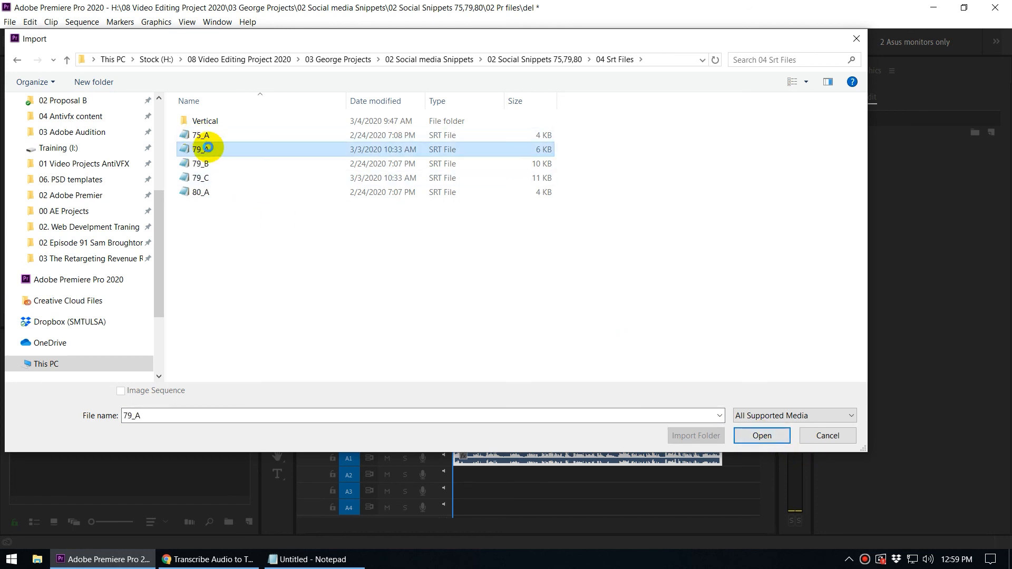
right_click(209, 152)
left_click(237, 490)
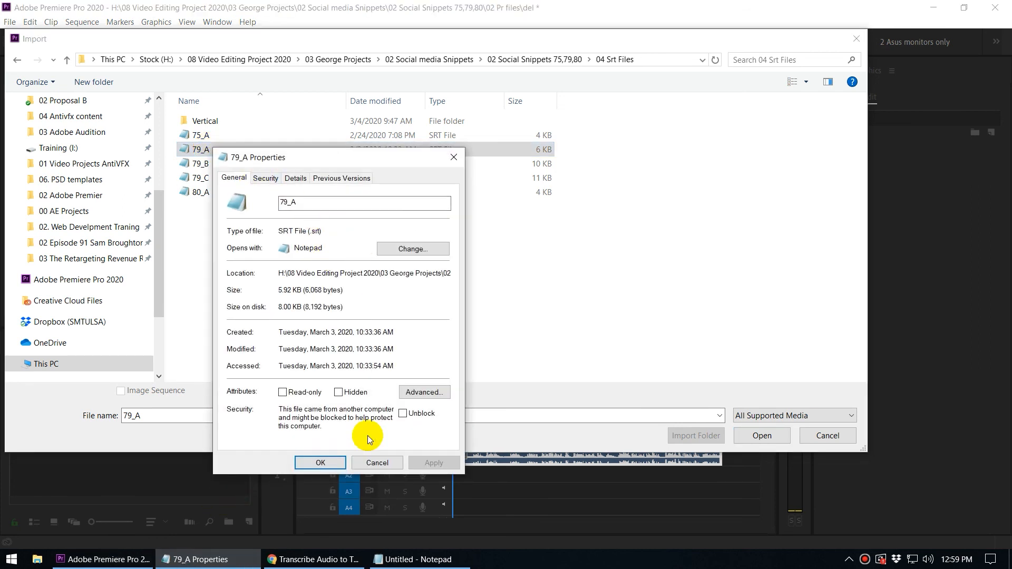
left_click(319, 463)
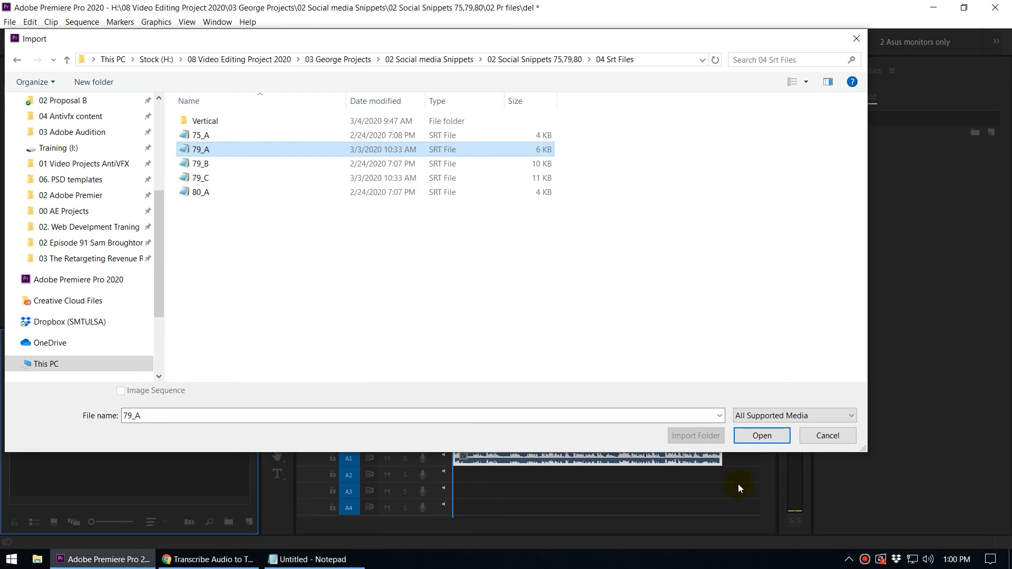
left_click(757, 439)
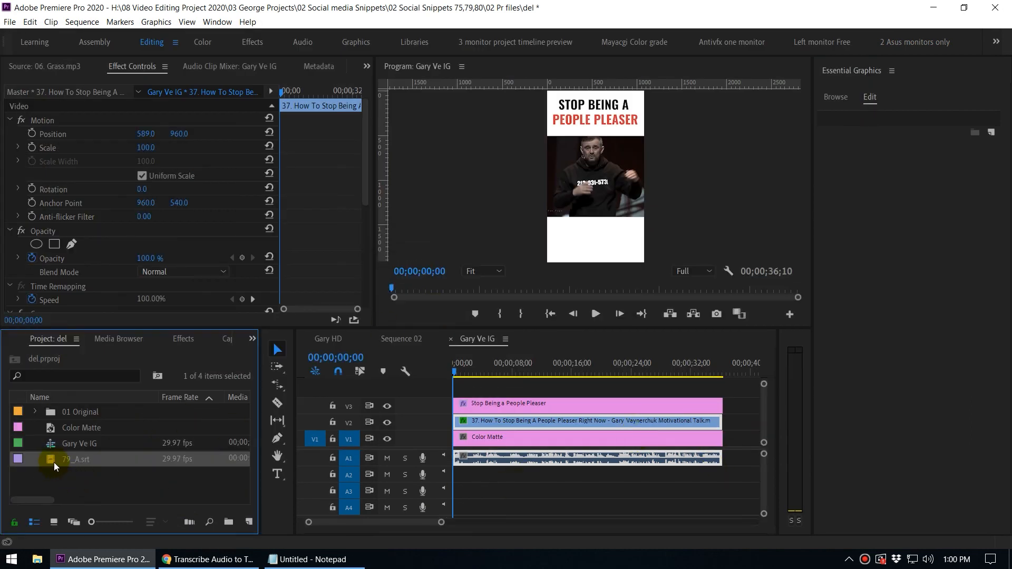
Step: Place 79_A.srt on track V4 at the sequence start, check the captions enlarged at 00;00;05;14 and return to the start
left_click_drag(51, 464, 448, 386)
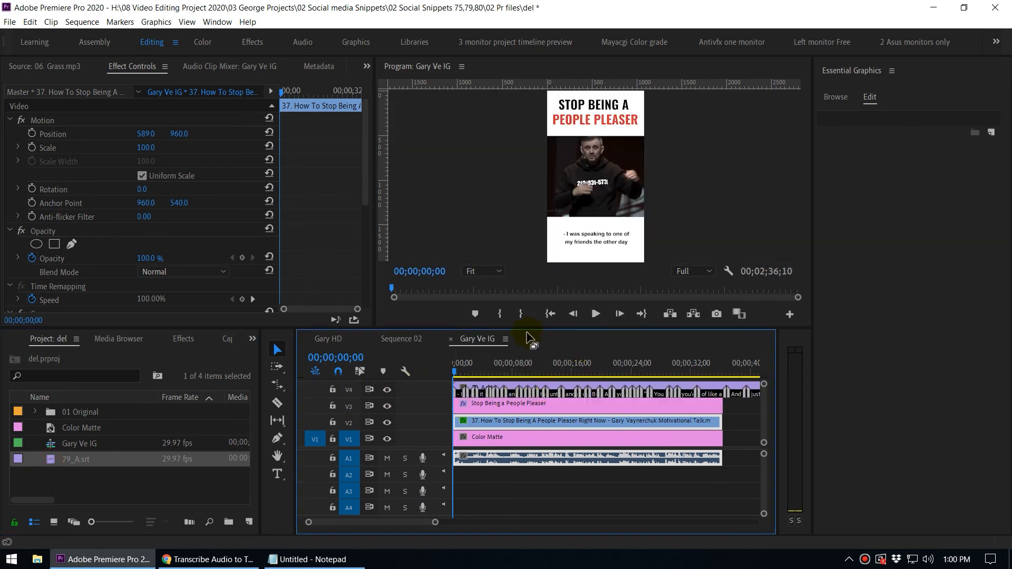
left_click_drag(530, 328, 531, 304)
left_click_drag(481, 345, 494, 352)
key("grave")
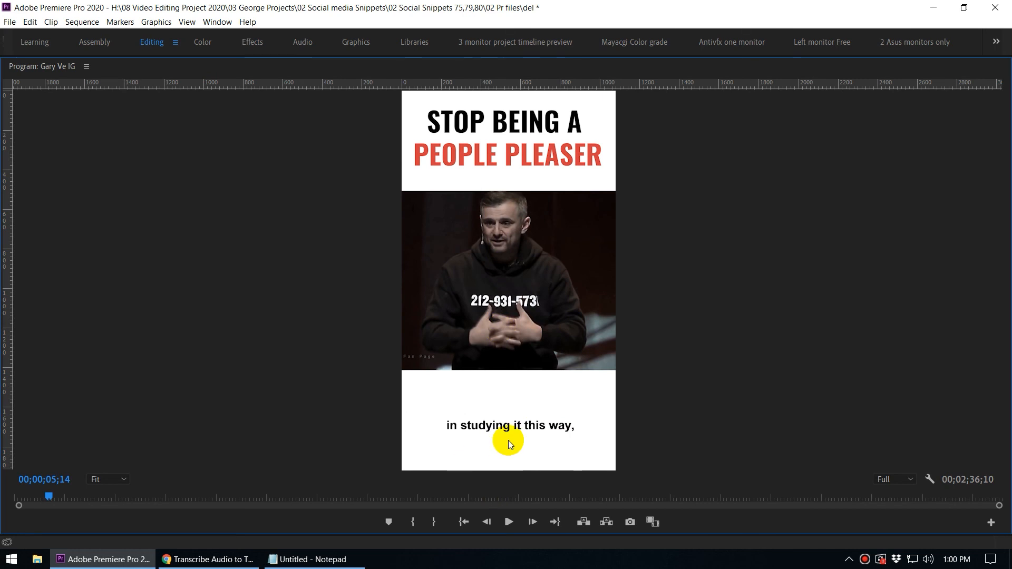
key("grave")
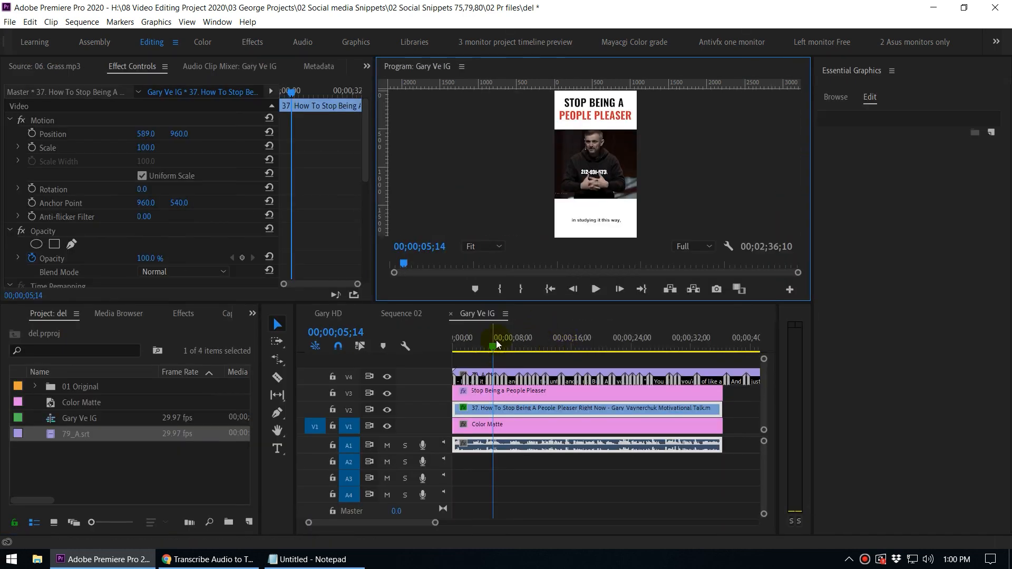
left_click(453, 351)
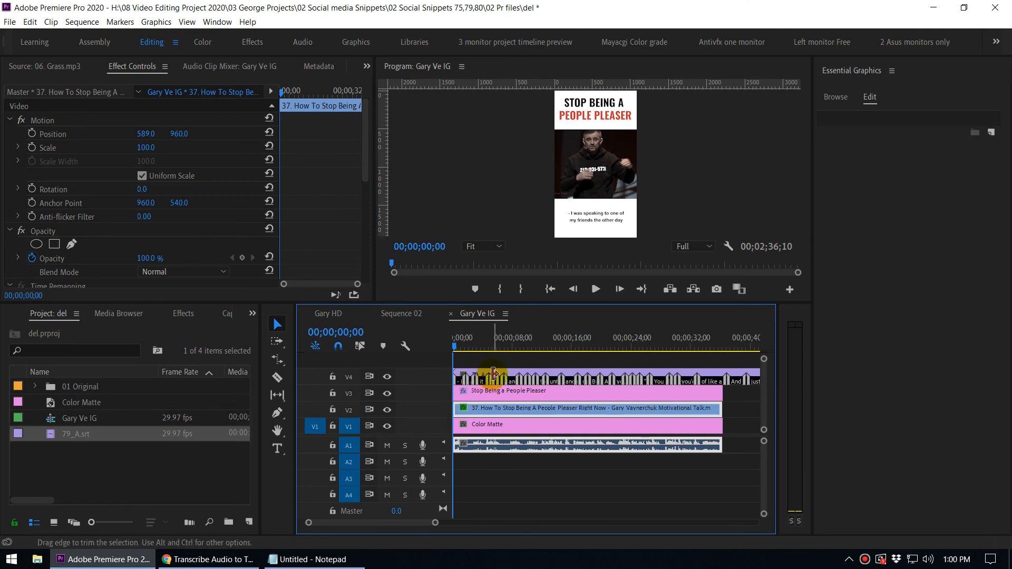
Step: Show the 79_A.srt clip's captions in a widened Captions panel and select all of them
key("equal")
key("equal")
key("equal")
left_click(491, 349)
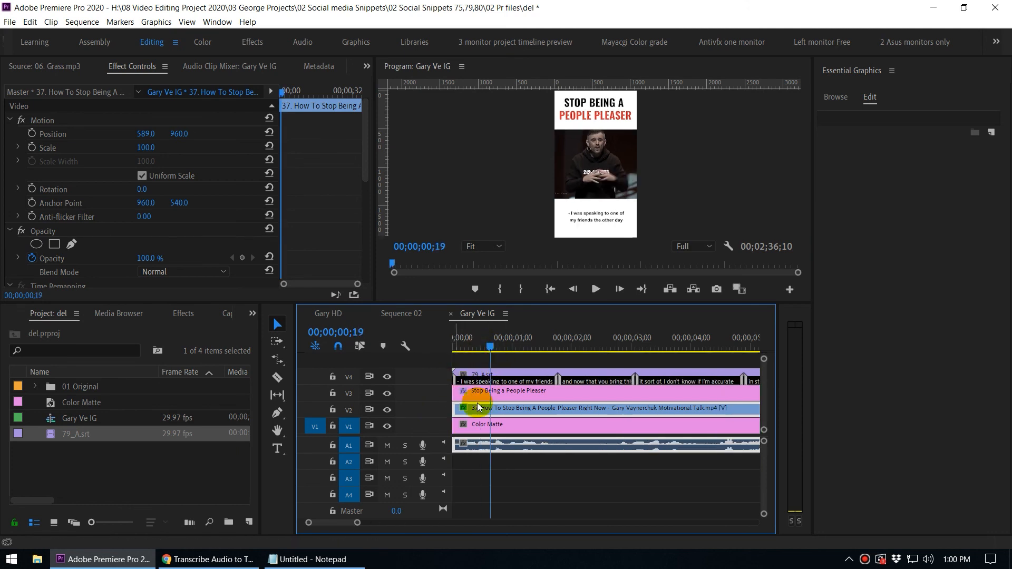
left_click(511, 375)
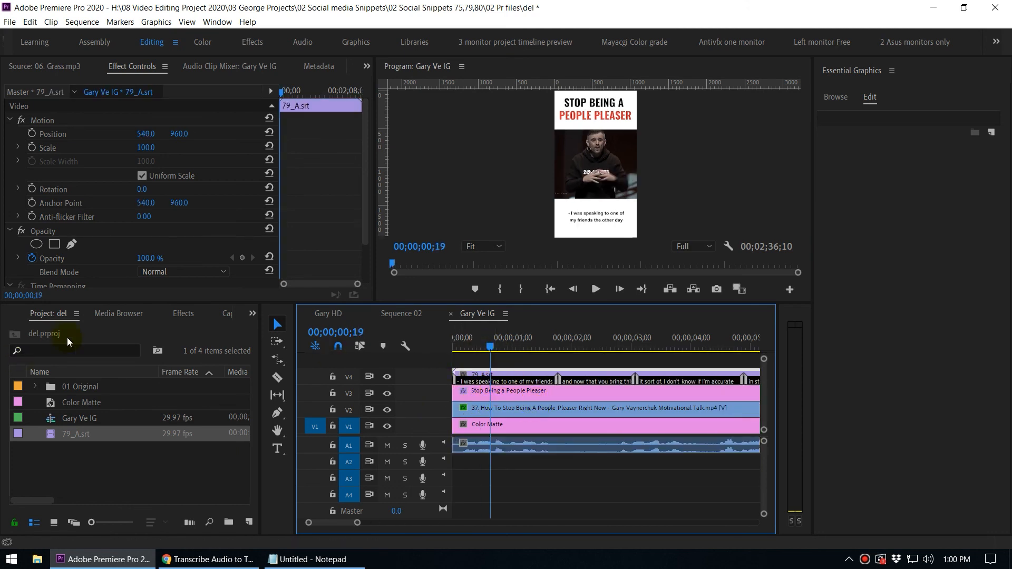
left_click(226, 315)
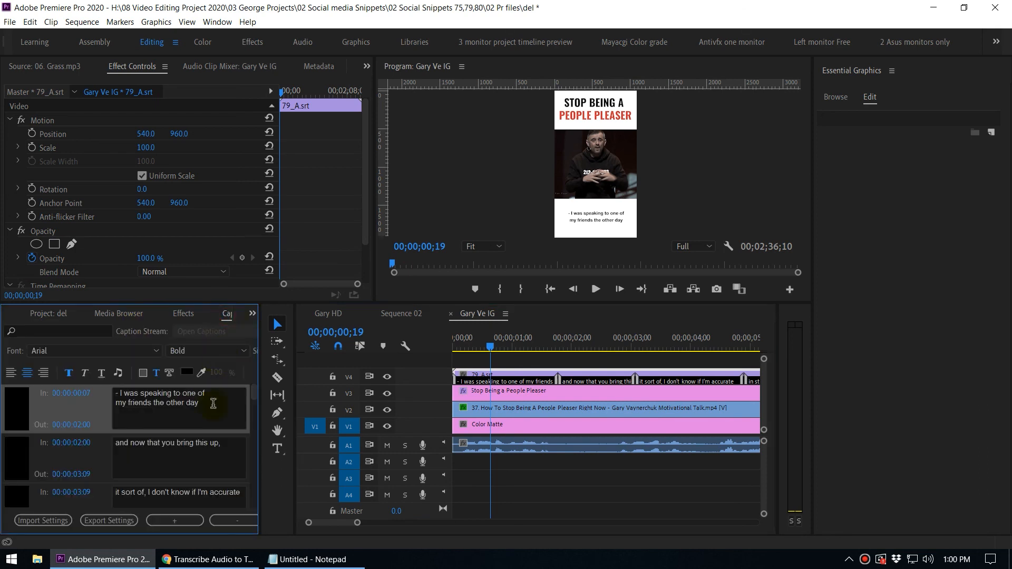
key("grave")
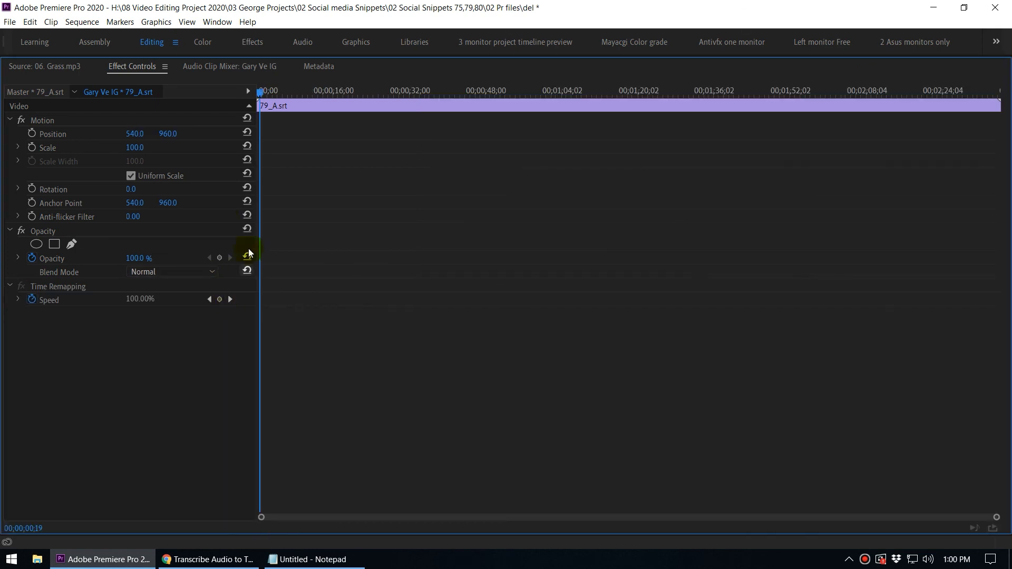
key("grave")
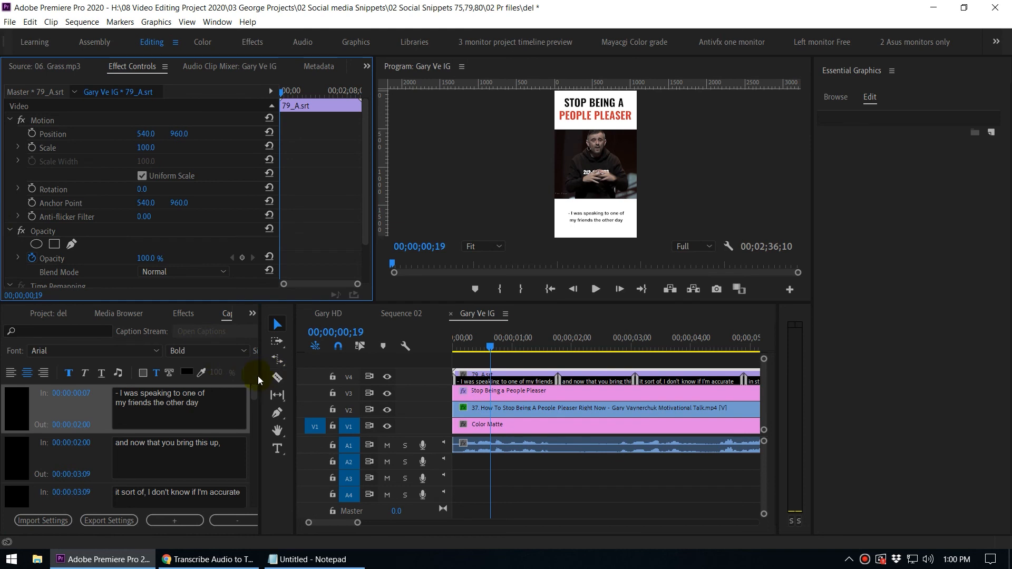
left_click_drag(261, 375, 315, 398)
right_click(75, 412)
left_click(108, 418)
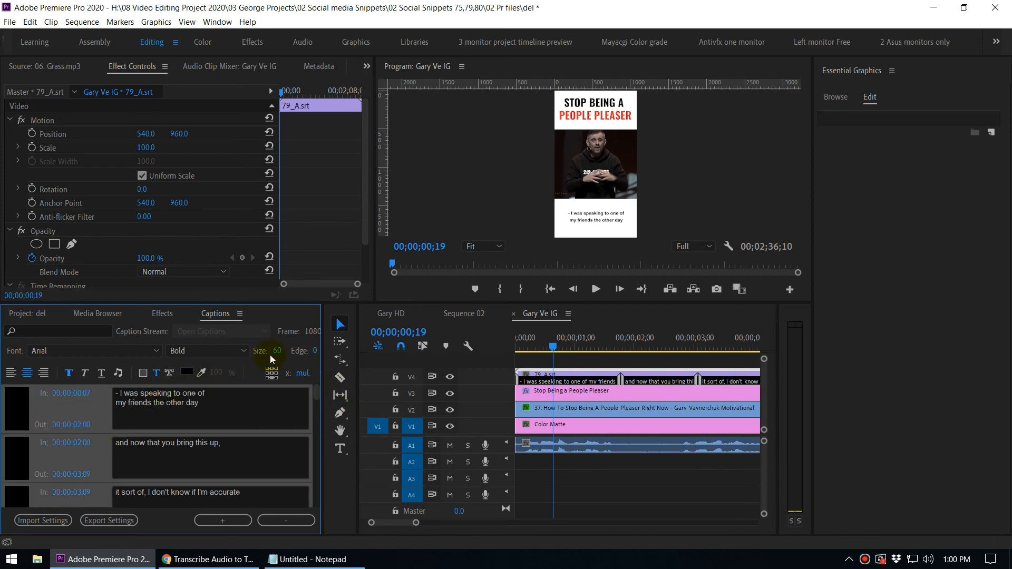
Step: Try a dark yellow text colour on all selected captions and check it in the enlarged view
left_click(186, 372)
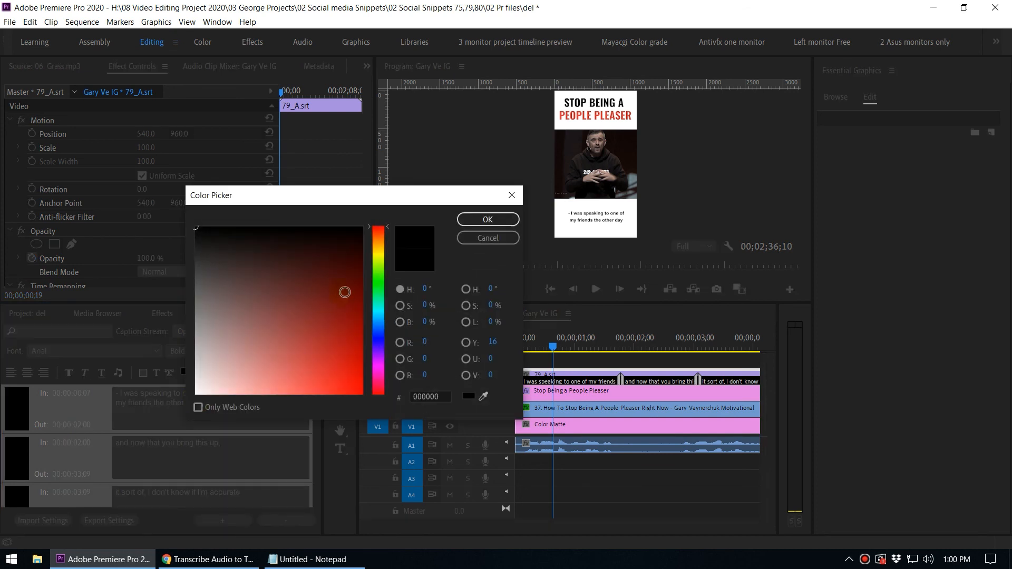
left_click(381, 254)
left_click(332, 359)
left_click(488, 219)
key("grave")
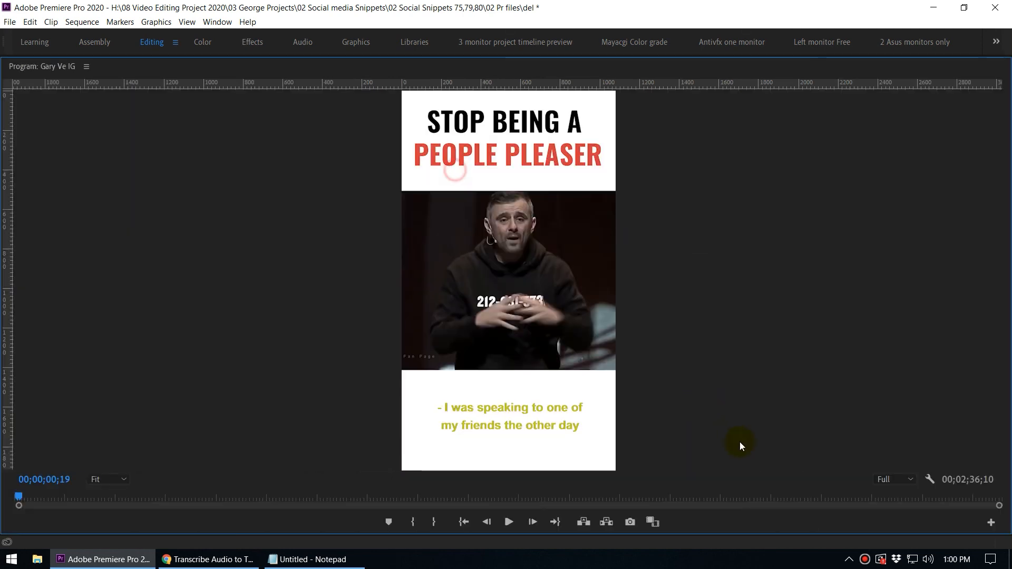
key("grave")
Step: Set the text colour of all captions back to black (000000) and check the frame at 00;00;01;09
left_click(187, 373)
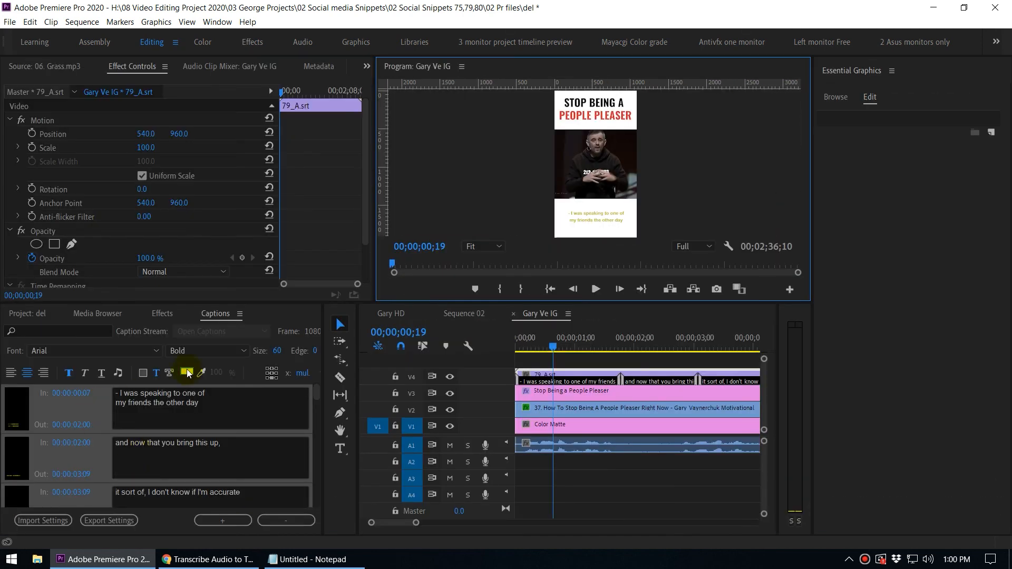
left_click_drag(275, 340, 177, 223)
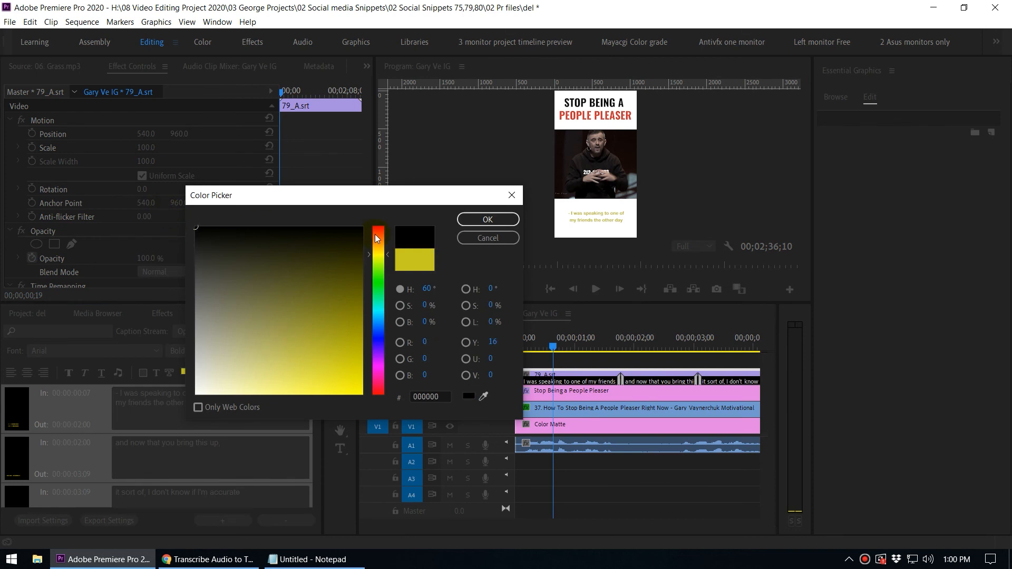
left_click(485, 220)
left_click_drag(563, 347, 589, 355)
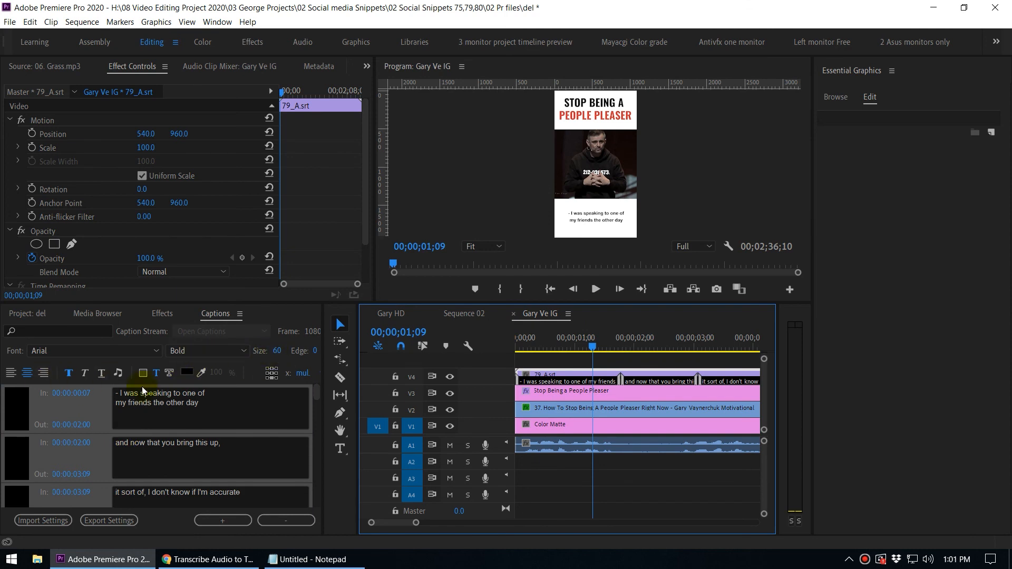
Step: Look through the caption list, save the project, and widen the Program monitor and timeline
left_click_drag(318, 401, 318, 415)
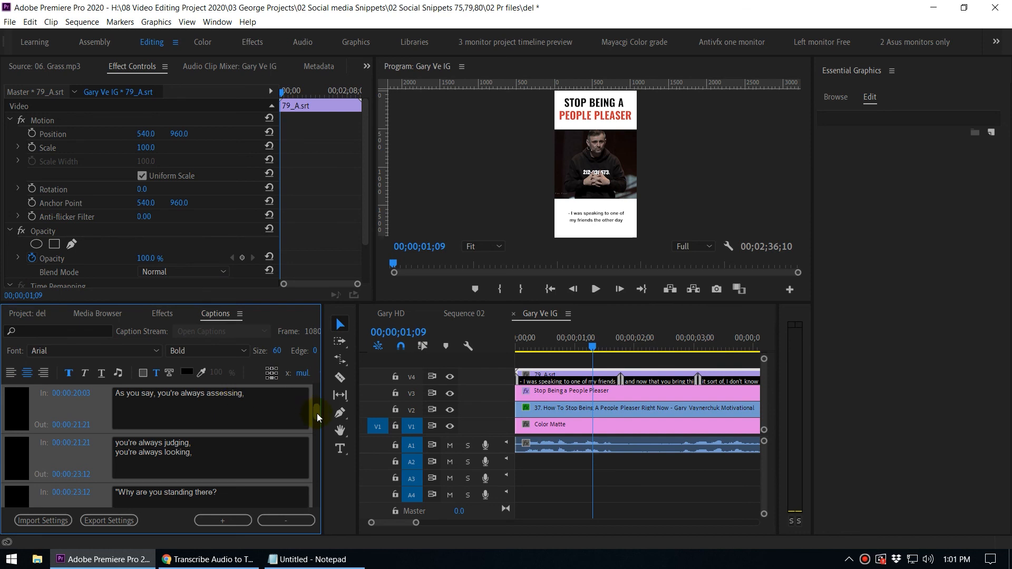
key("ctrl+s")
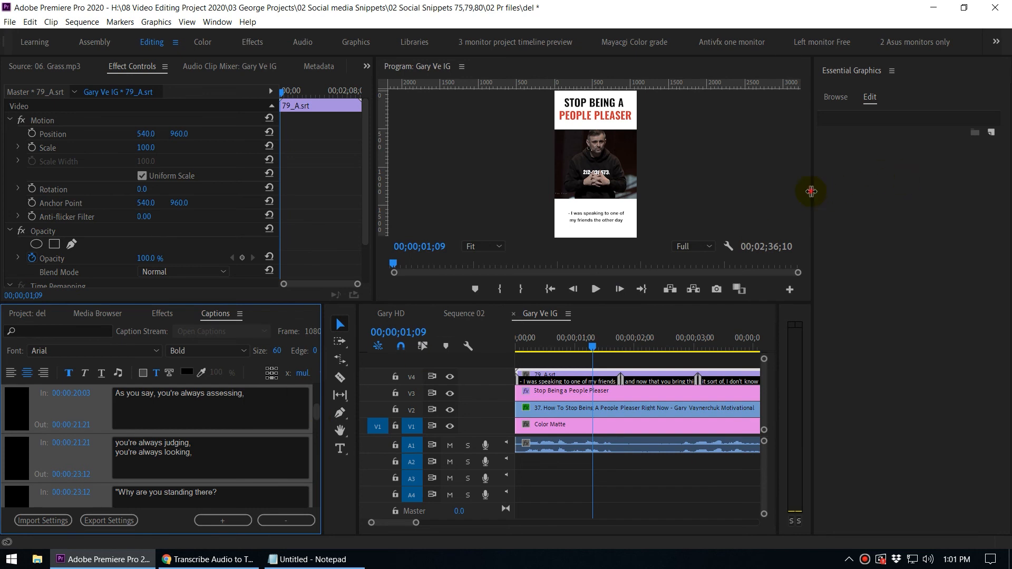
left_click_drag(811, 192, 904, 197)
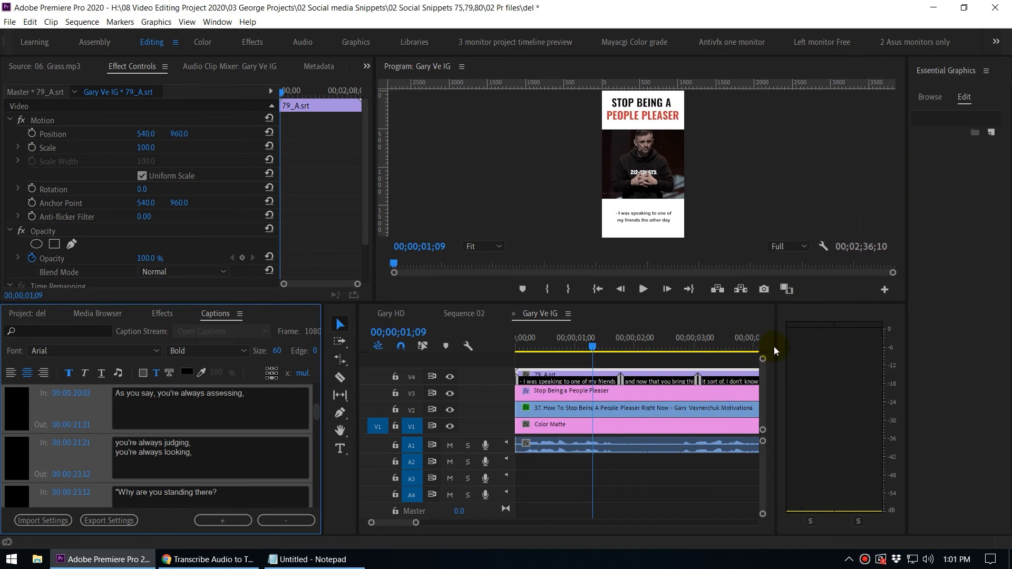
left_click_drag(777, 338, 872, 338)
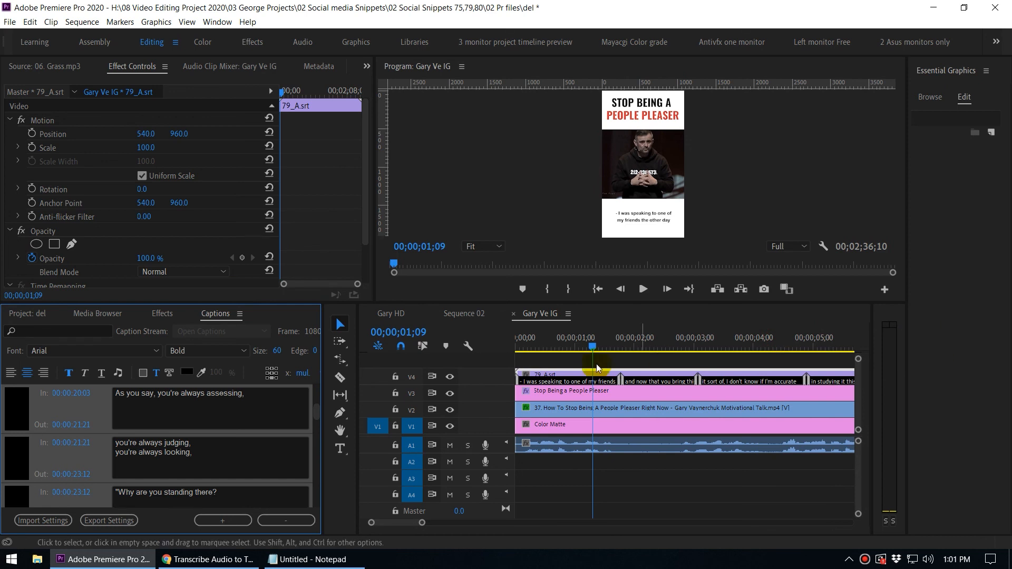
Step: Switch to Chrome, view the service prices on rev.com again and return to Premiere Pro
left_click(214, 560)
scroll(407, 368, "up", 5)
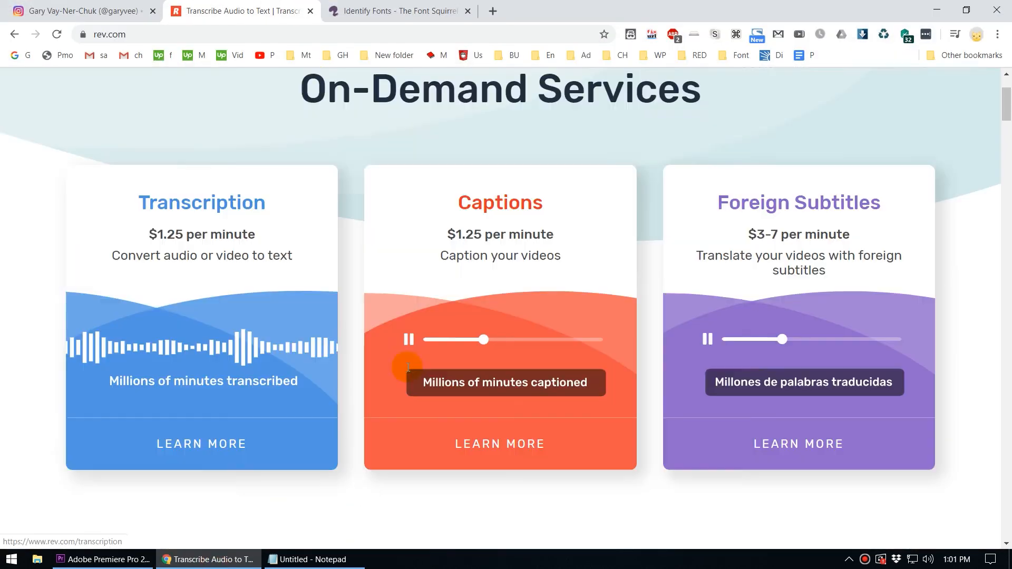
left_click(936, 10)
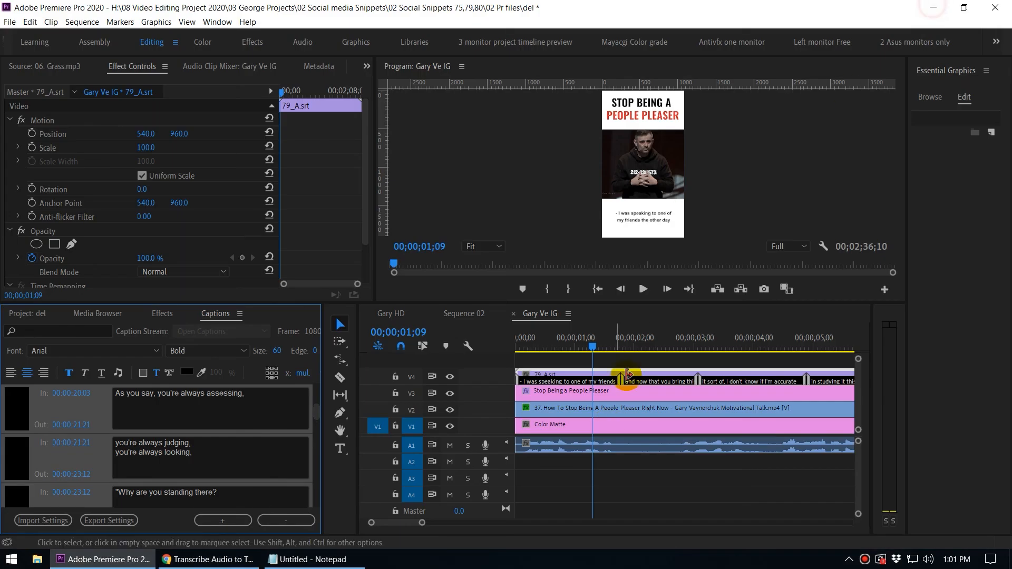
Step: Play the captioned sequence enlarged from the start to 00;00;07;01, restore the layout and glance at the rev.com homepage in Chrome
left_click(480, 139)
key("grave")
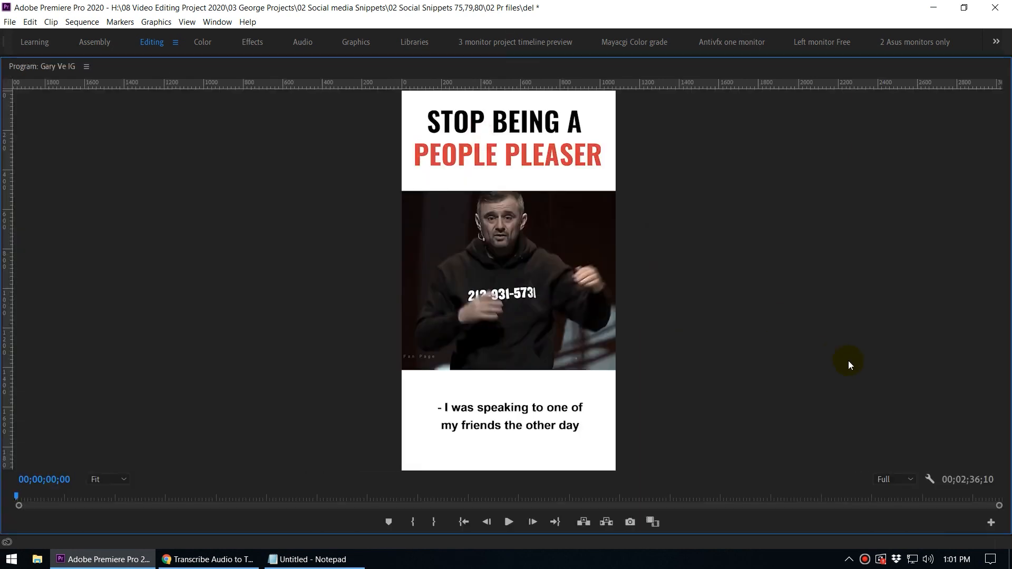
key("space")
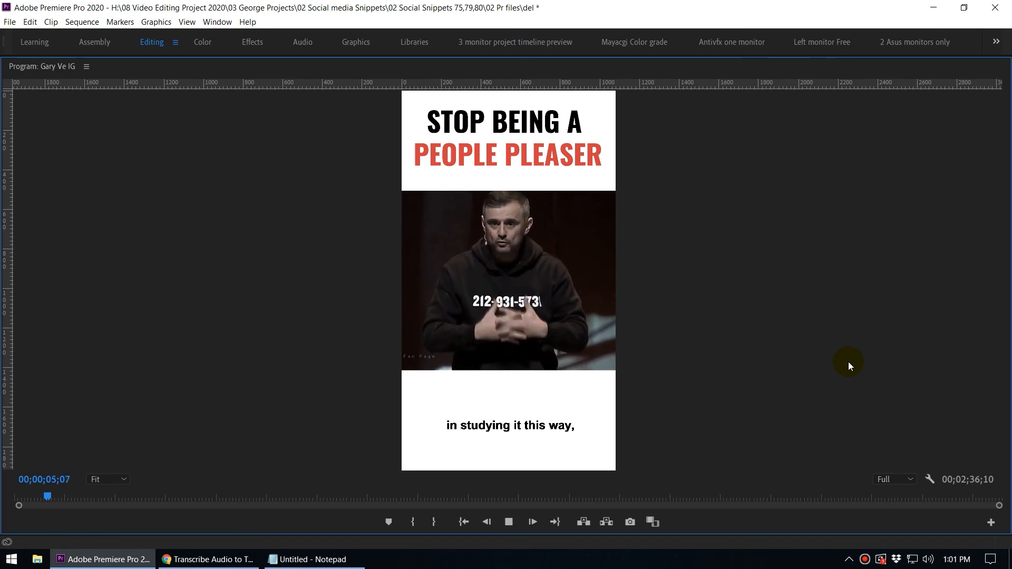
key("space")
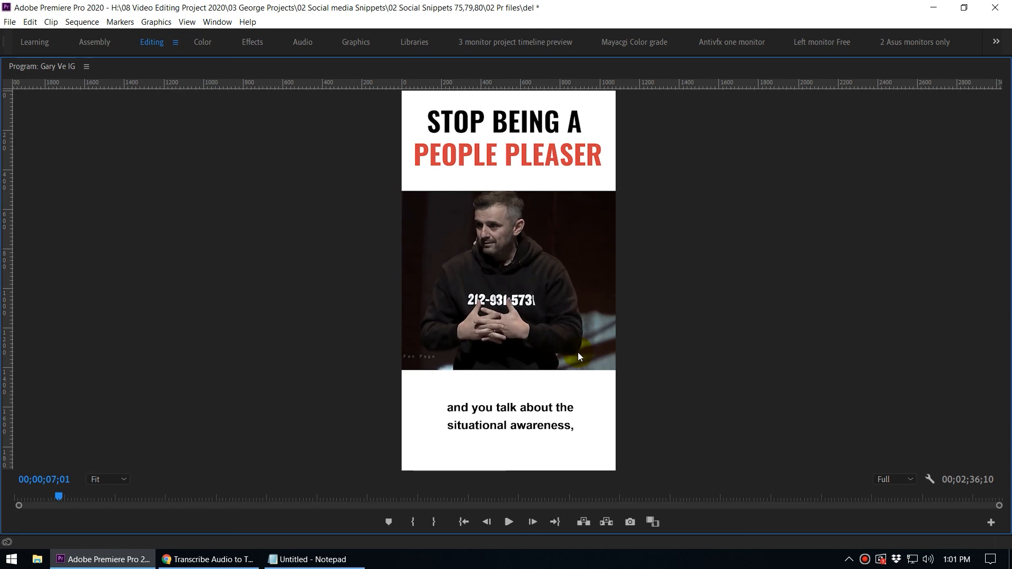
key("grave")
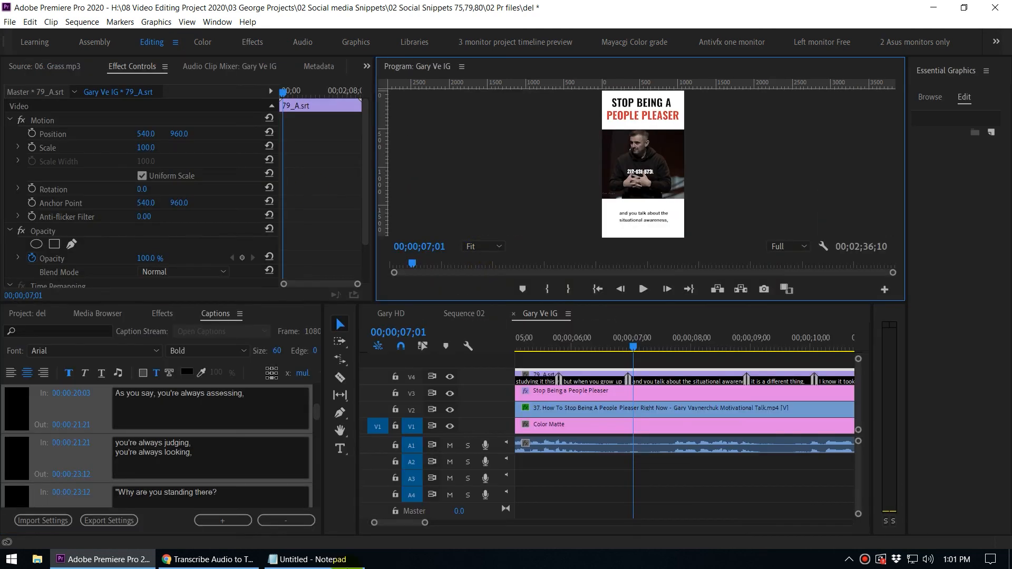
left_click(210, 560)
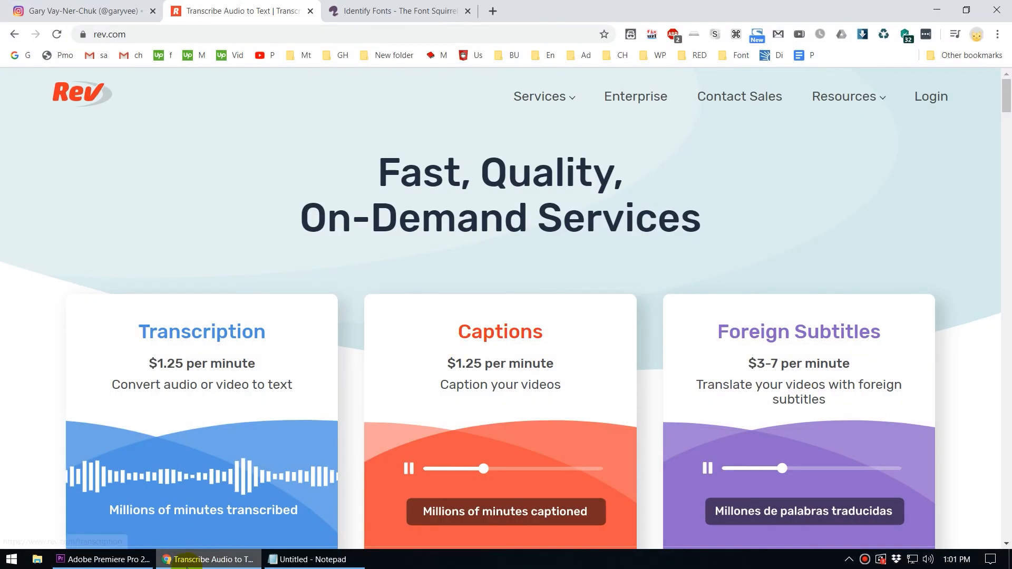
left_click(210, 560)
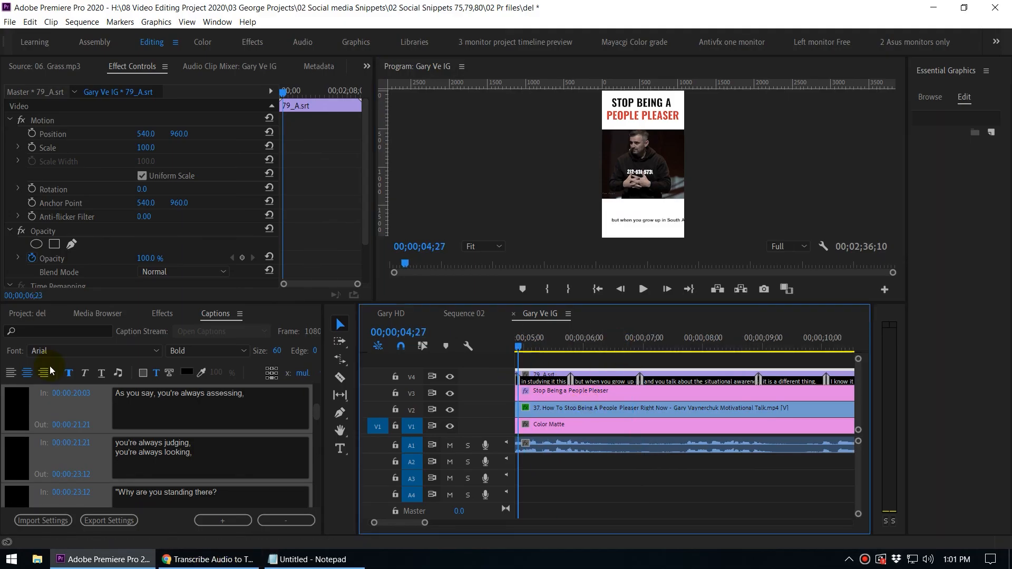
Step: Create a new Open Captions item at 1080x1920 with square pixels and a 29.97 fps Drop-Frame timebase
left_click(26, 314)
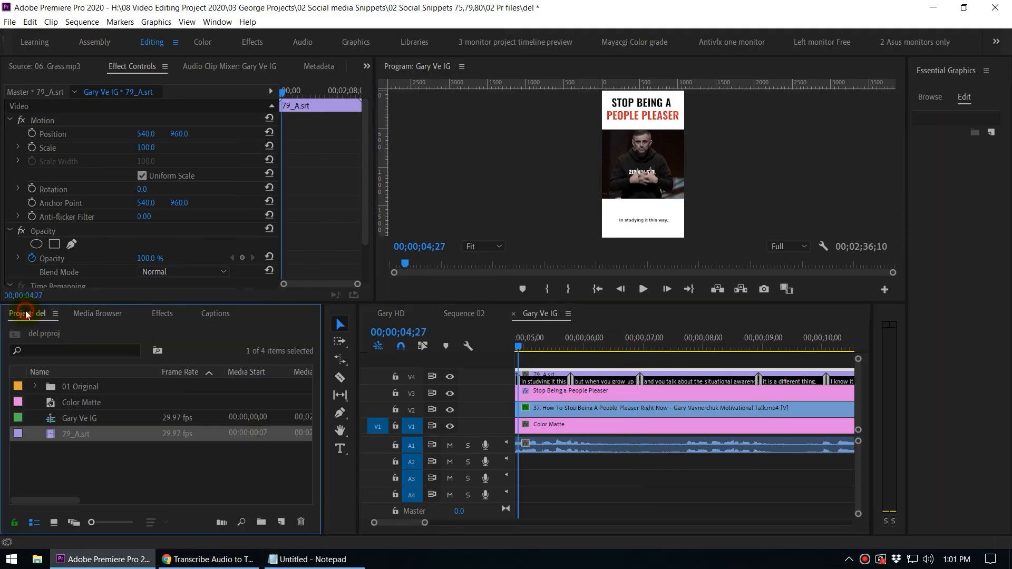
right_click(129, 480)
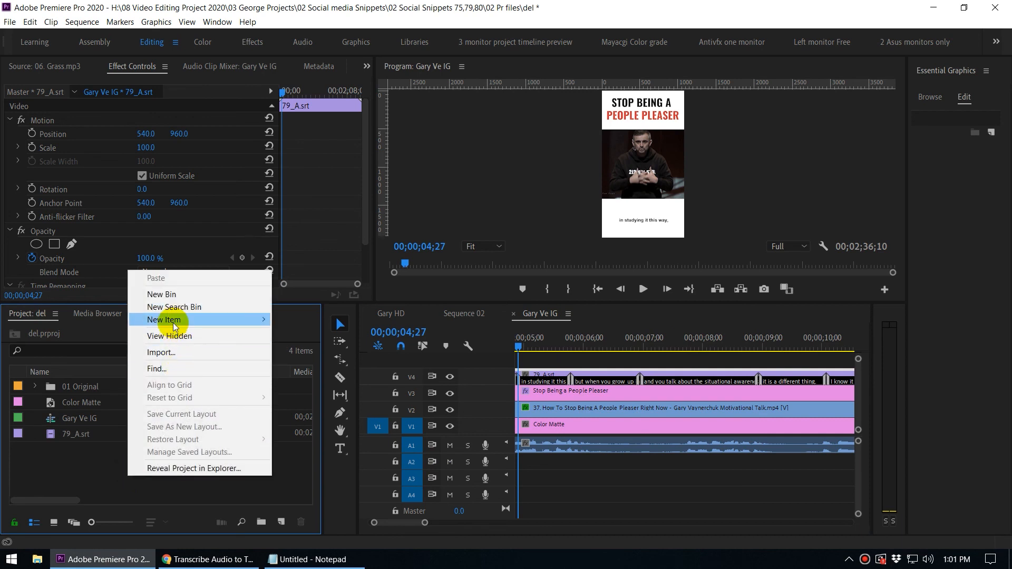
mouse_move(176, 319)
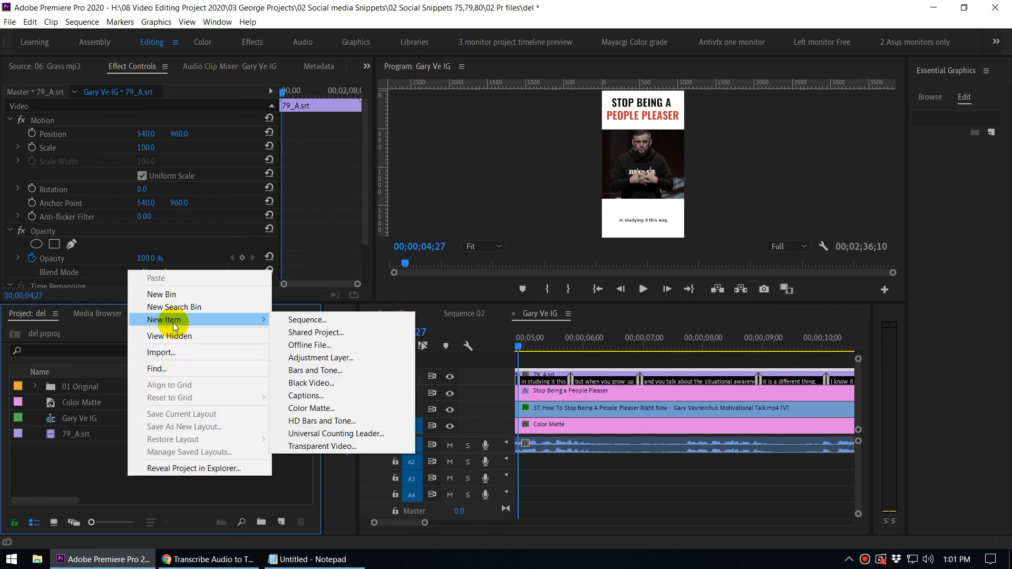
left_click(323, 396)
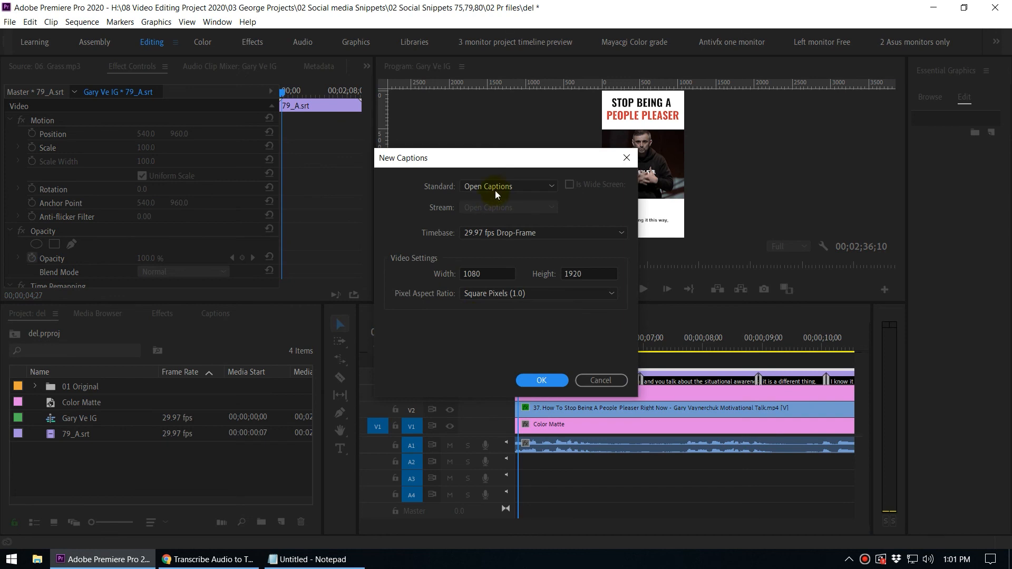
left_click(494, 189)
left_click(492, 270)
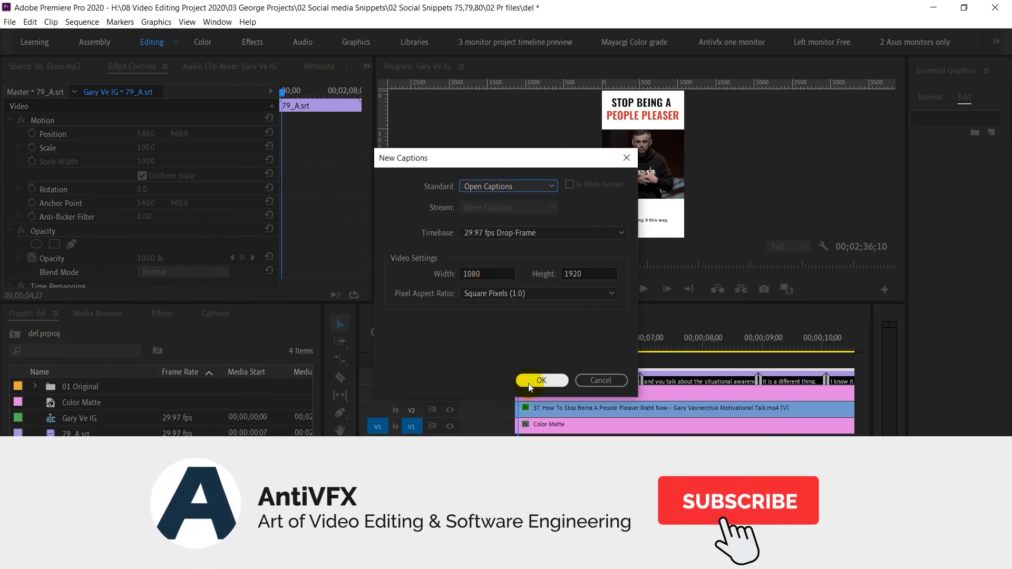
left_click(541, 380)
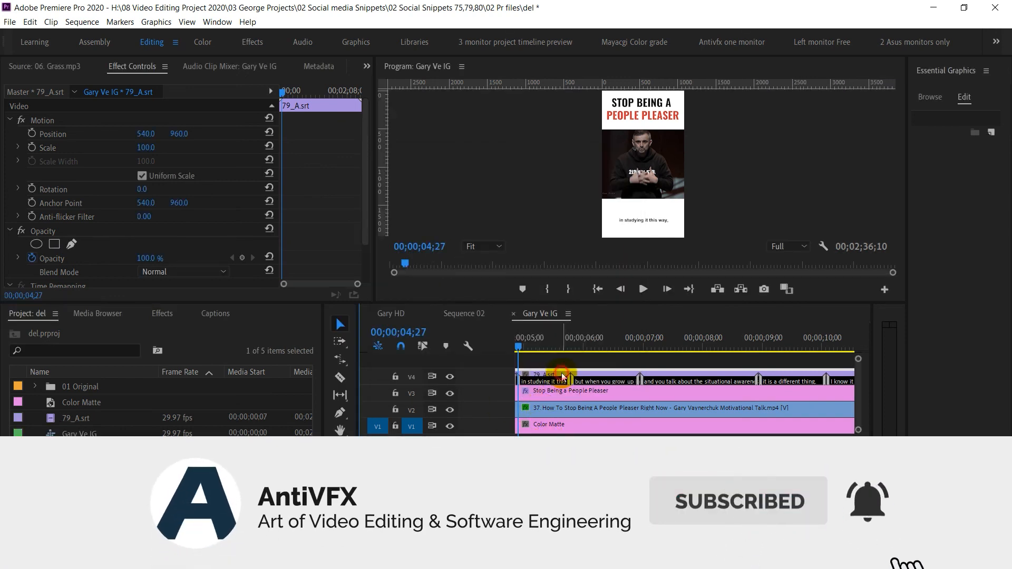
Step: Delete the 79_A.srt clip from V4 and place the new Open Captions item on that track around 00;00;05;11
key("Delete")
left_click_drag(485, 374, 519, 376)
left_click(548, 352)
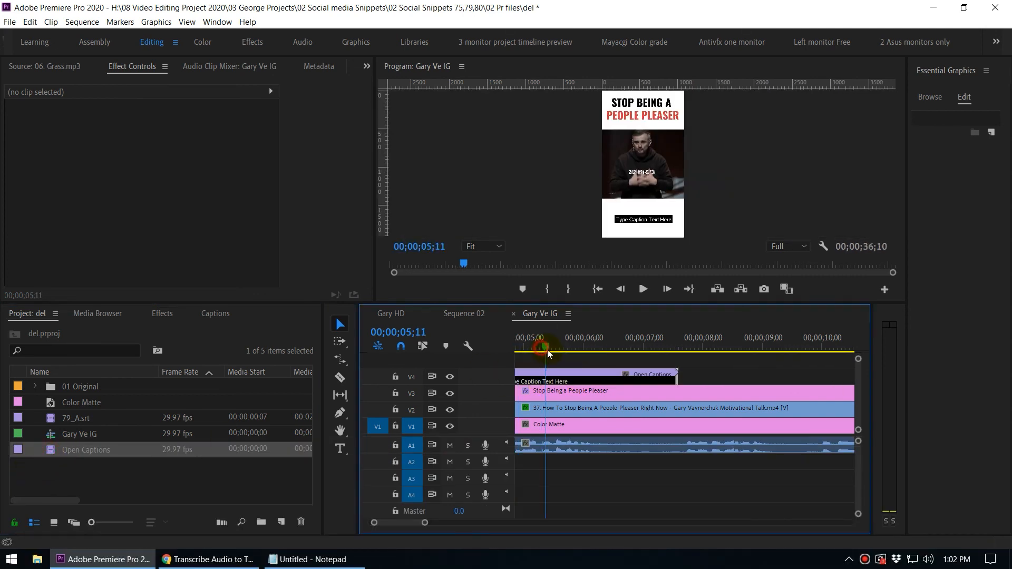
Step: Open the caption settings of the Open Captions clip on V4 and select its placeholder text
left_click(215, 315)
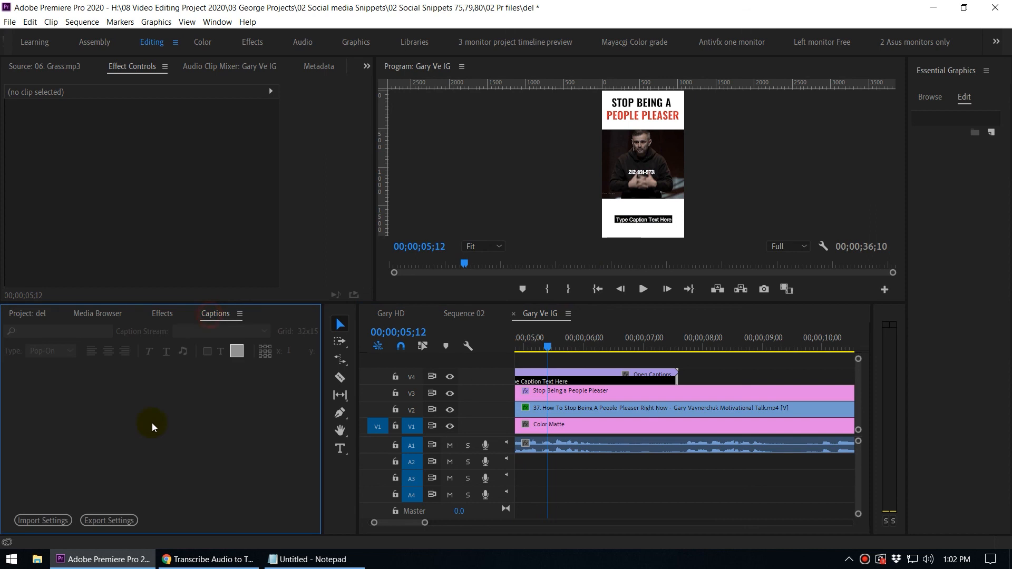
left_click(544, 375)
left_click_drag(214, 394, 120, 394)
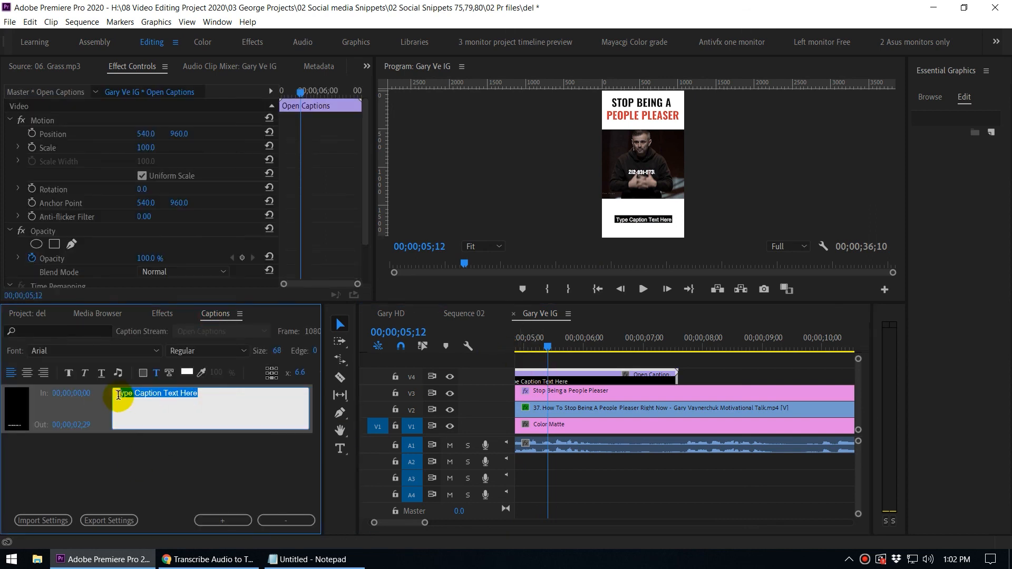
Step: Check the placeholder caption enlarged in the Program monitor, restore the layout and show the whole sequence with the playhead at 00;00;06;00
left_click(549, 358)
left_click(463, 146)
key("grave")
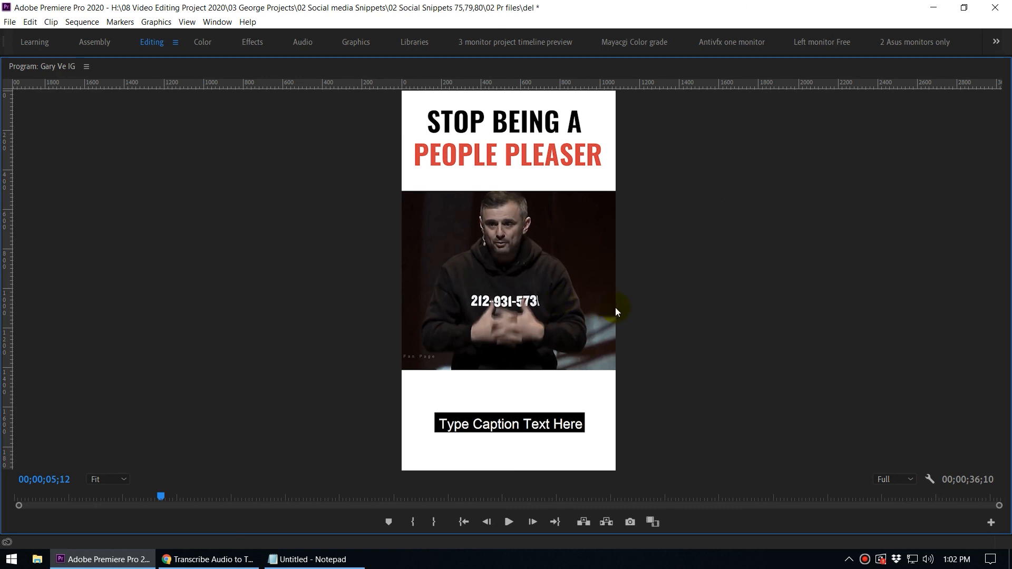
key("grave")
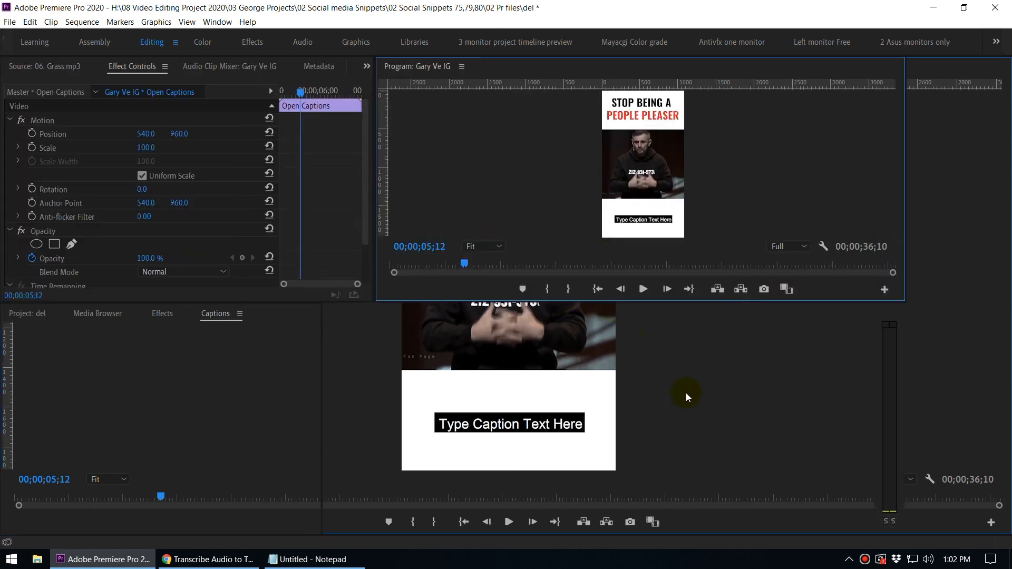
left_click(585, 353)
key("backslash")
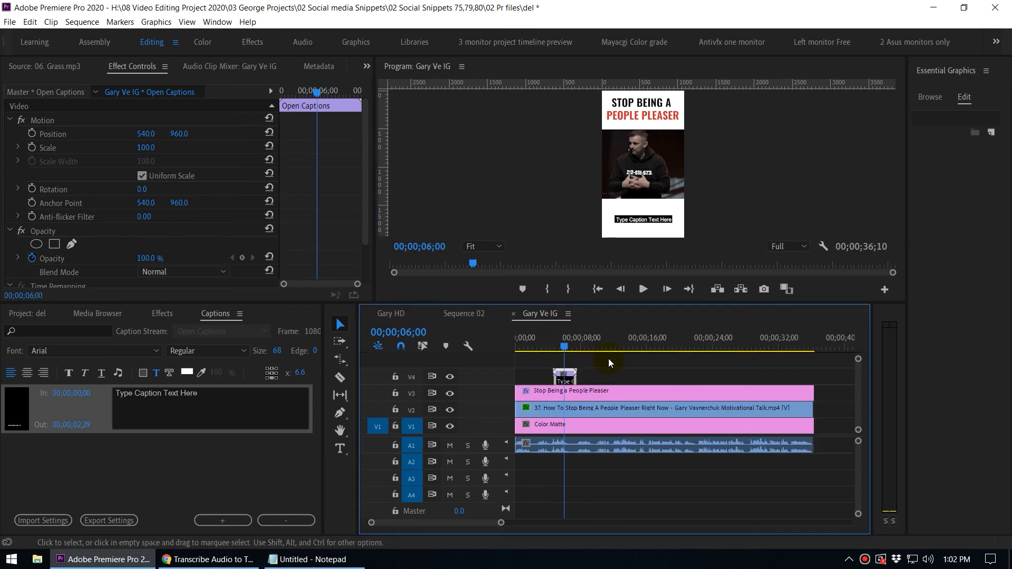